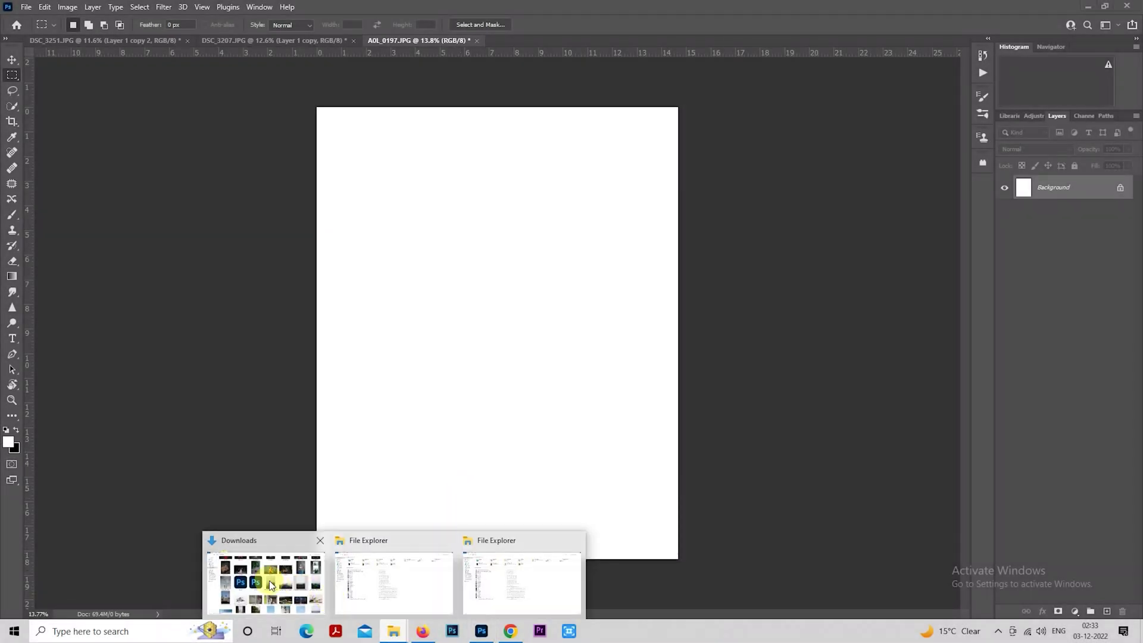
Step: Place the forest photo clement-m-igX2deuD9lc-unsplash from Downloads and scale it to cover the canvas
left_click(276, 577)
mouse_move(895, 345)
left_mouse_down()
mouse_move(479, 632)
mouse_move(557, 378)
left_mouse_up()
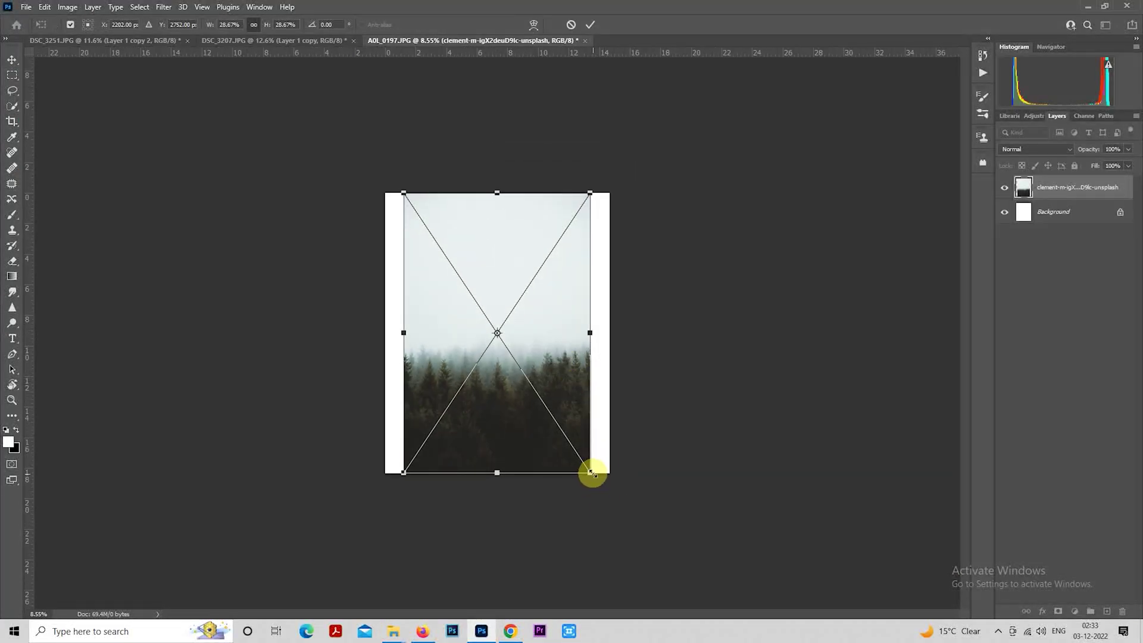
mouse_move(592, 472)
left_mouse_down()
mouse_move(652, 564)
mouse_move(638, 544)
left_mouse_up()
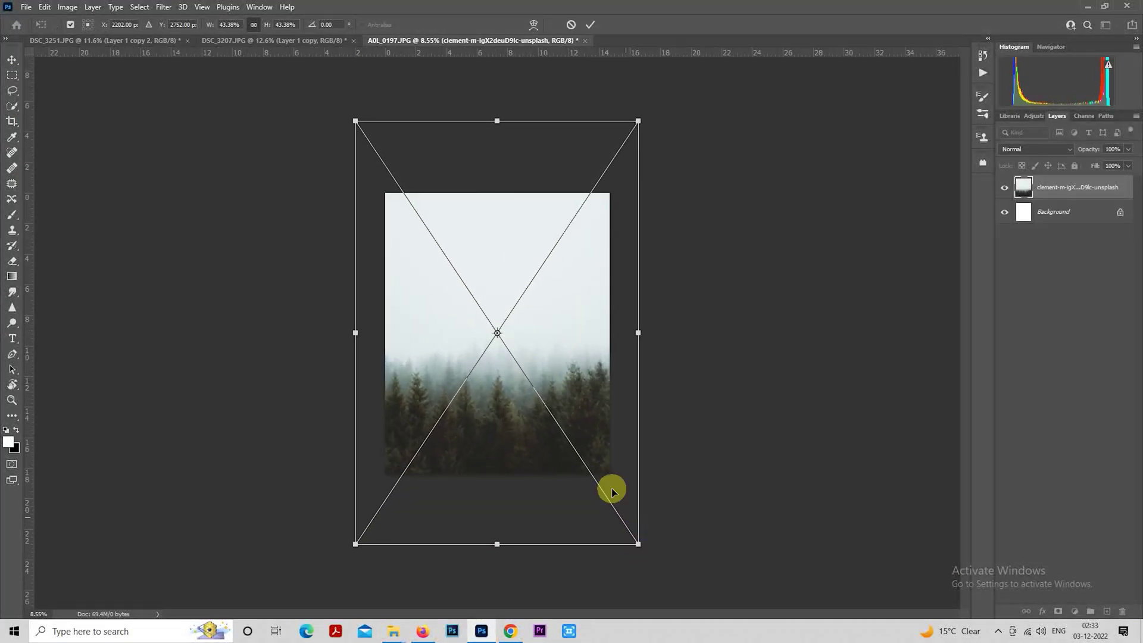
left_click_drag(581, 393, 583, 423)
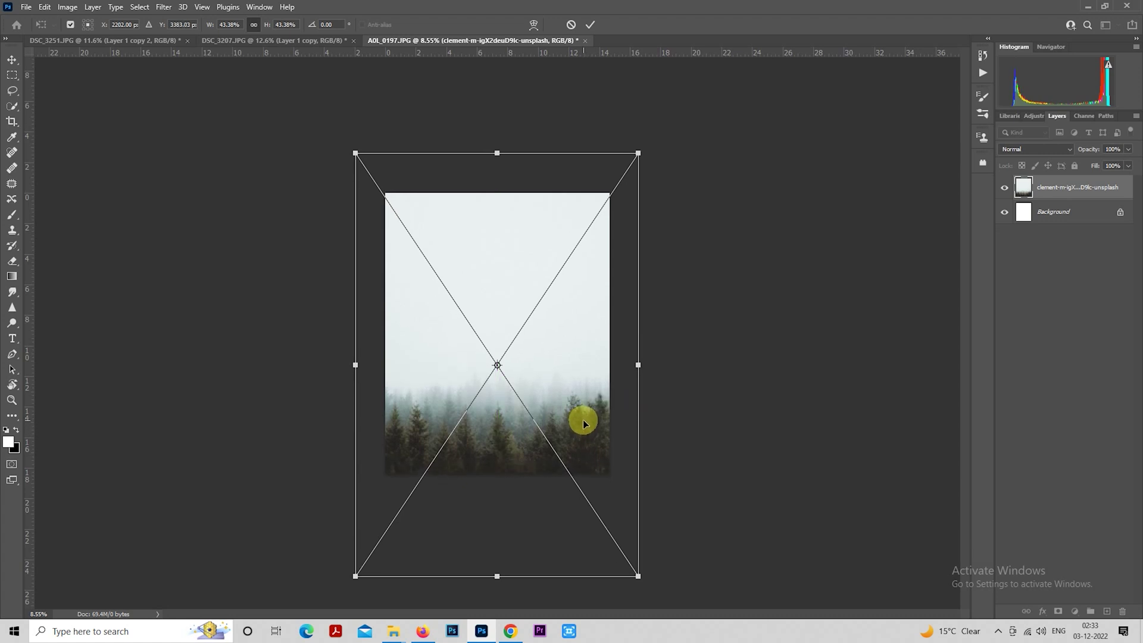
key("Return")
key("m")
key("ctrl+plus")
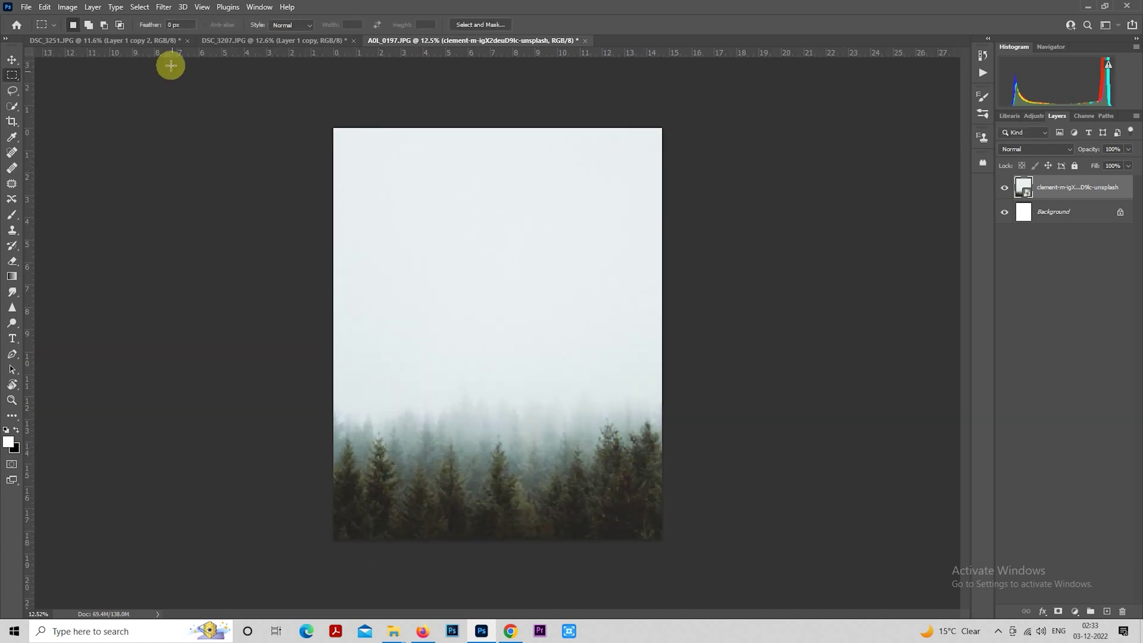
Step: Copy the standing couple layer from DSC_3251 into the A0L_0197 forest composite
left_click(162, 42)
mouse_move(540, 298)
left_mouse_down()
mouse_move(507, 96)
mouse_move(517, 50)
mouse_move(562, 369)
left_mouse_up()
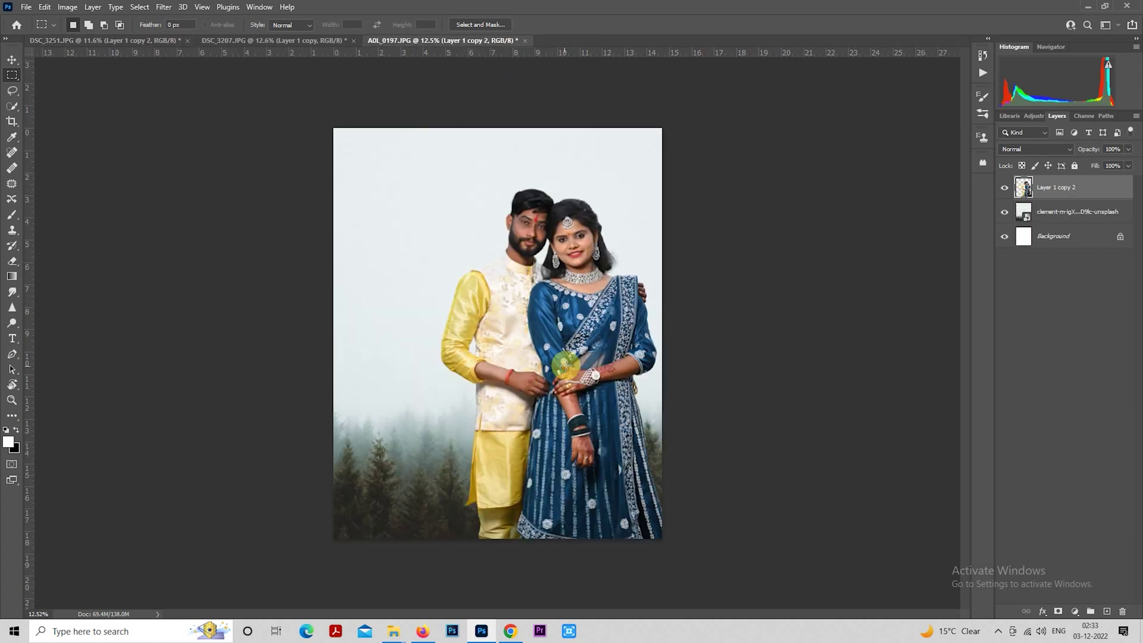
right_click(548, 287)
left_click(609, 394)
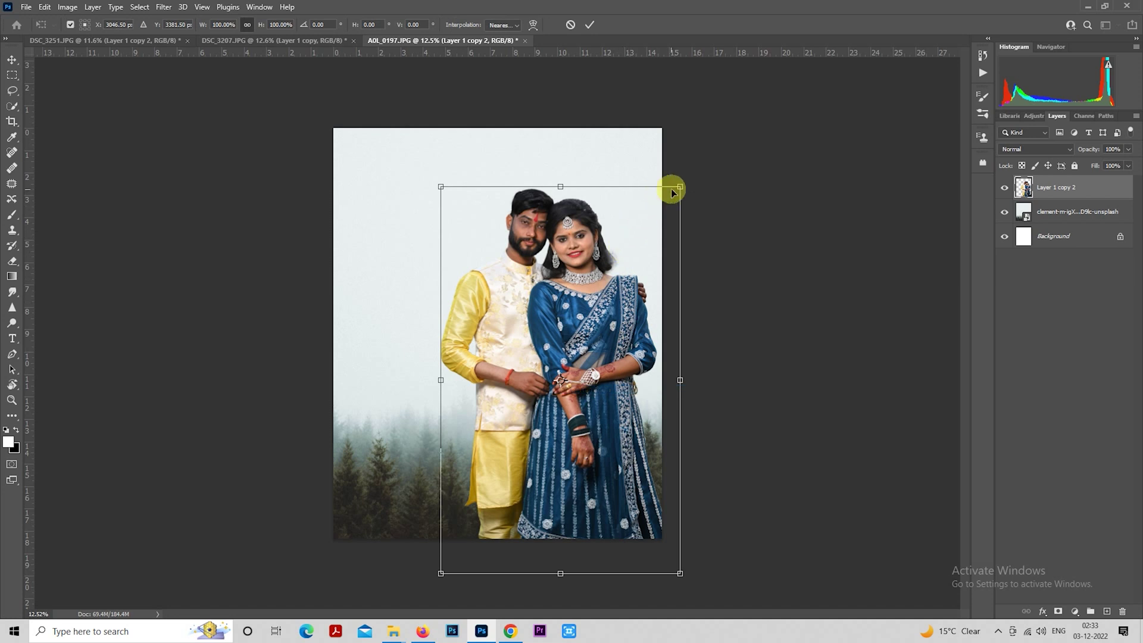
Step: Scale the couple to about 50% at bottom centre, then shift the forest background down slightly
left_click_drag(679, 185, 612, 295)
left_click_drag(567, 371, 544, 348)
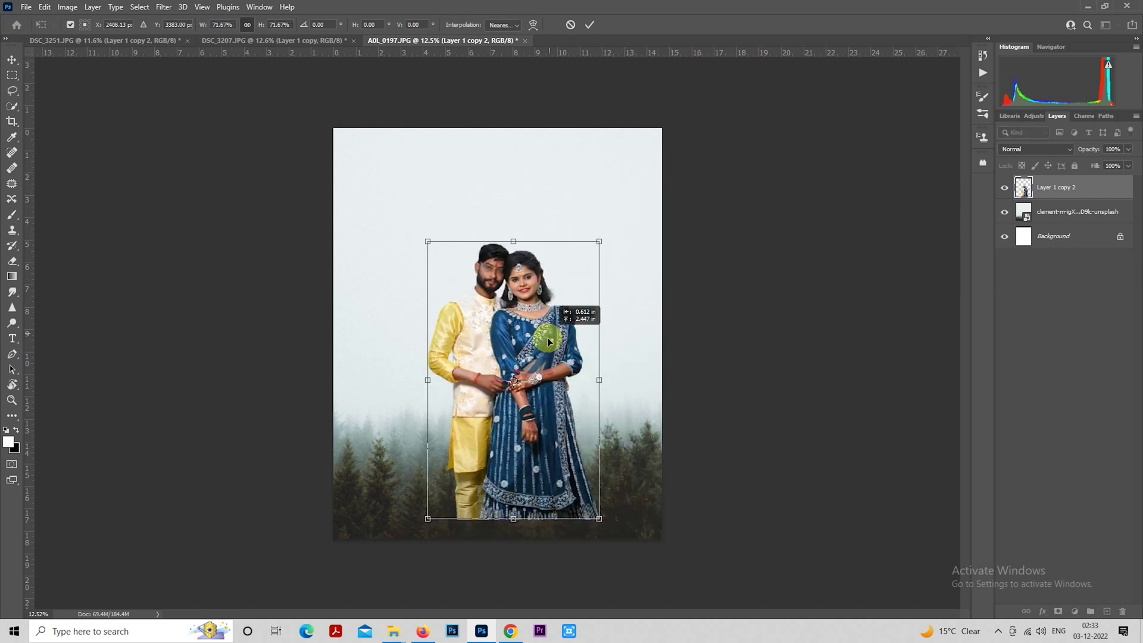
left_click_drag(592, 261, 553, 324)
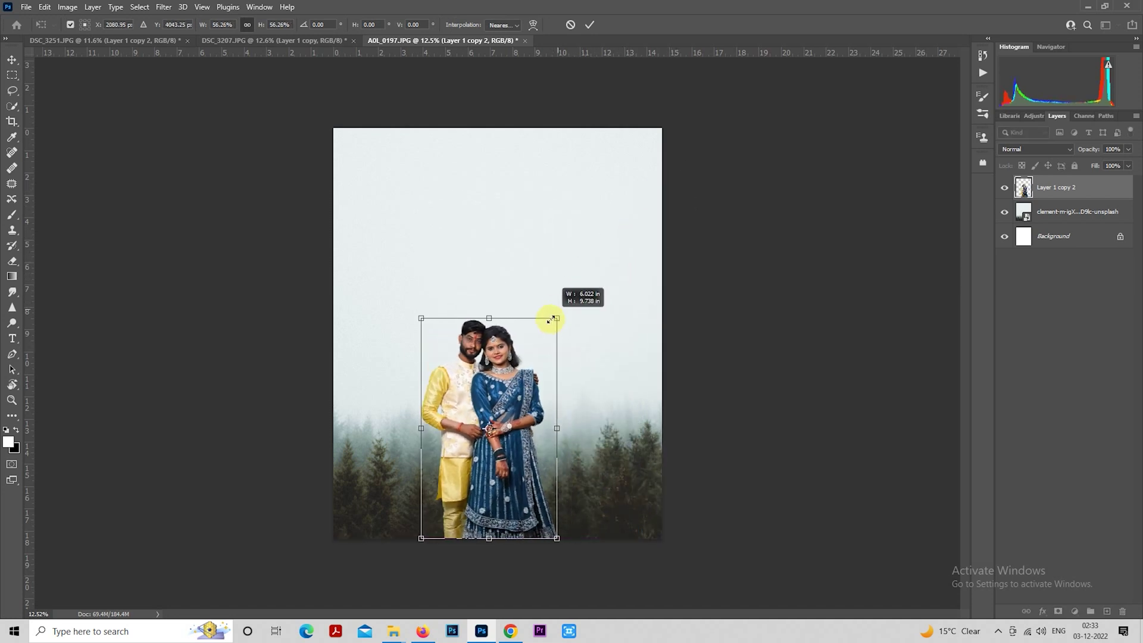
left_click_drag(508, 362, 525, 409)
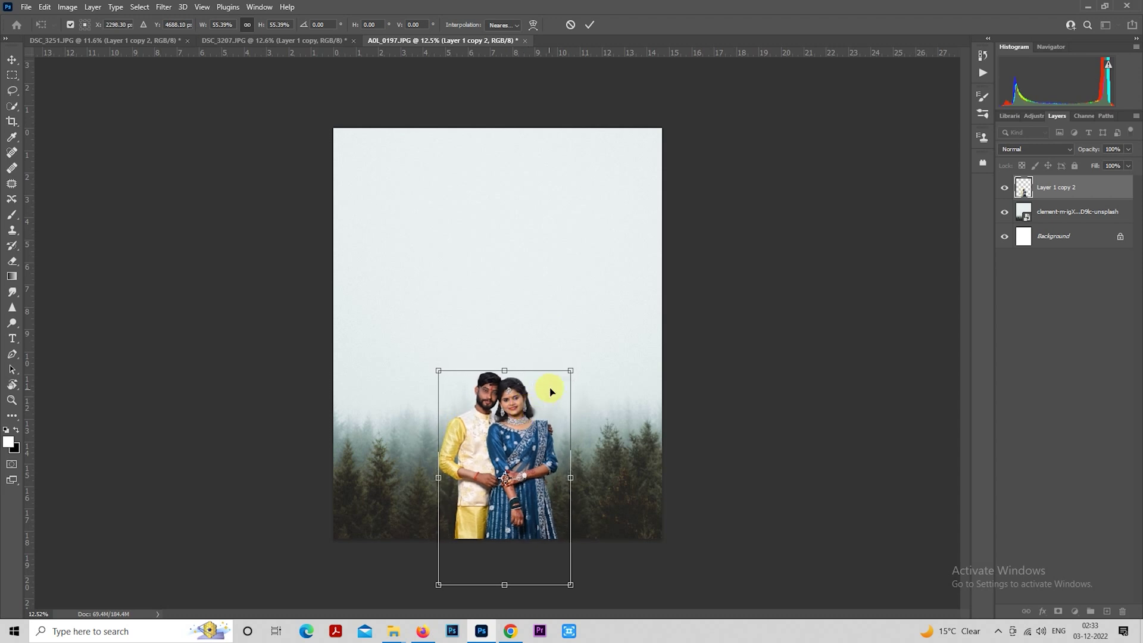
mouse_move(570, 369)
left_mouse_down()
mouse_move(526, 418)
mouse_move(526, 408)
left_mouse_up()
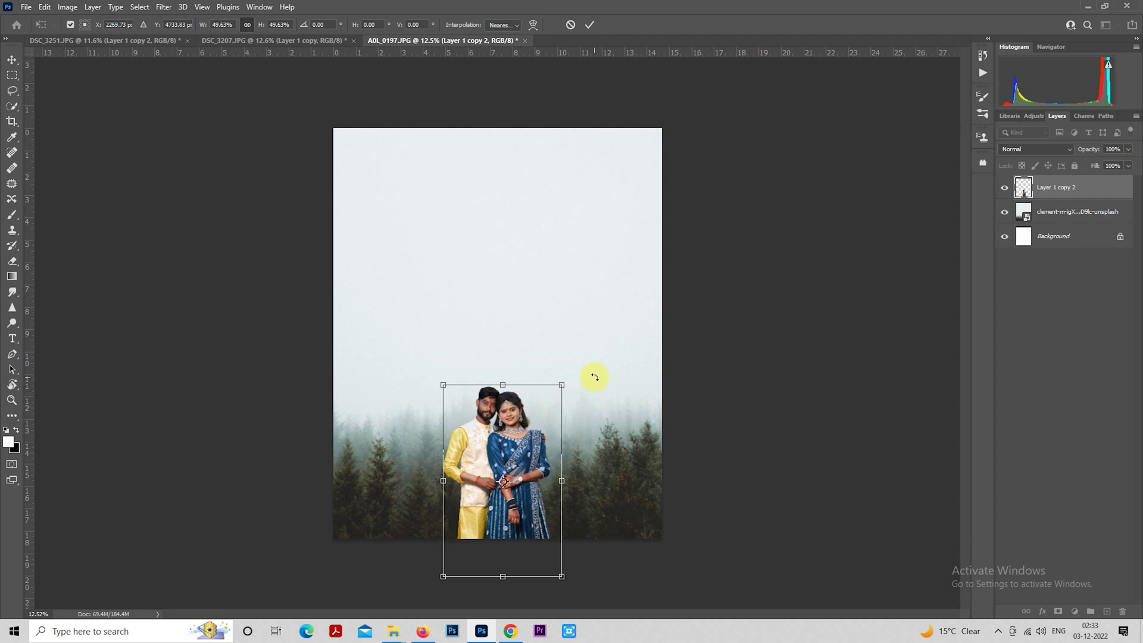
key("Return")
left_click(1036, 220)
left_click_drag(568, 320, 566, 338)
Step: Nudge the forest back into place, duplicate it with Ctrl+J and rasterize the copy
left_click_drag(641, 345, 647, 324)
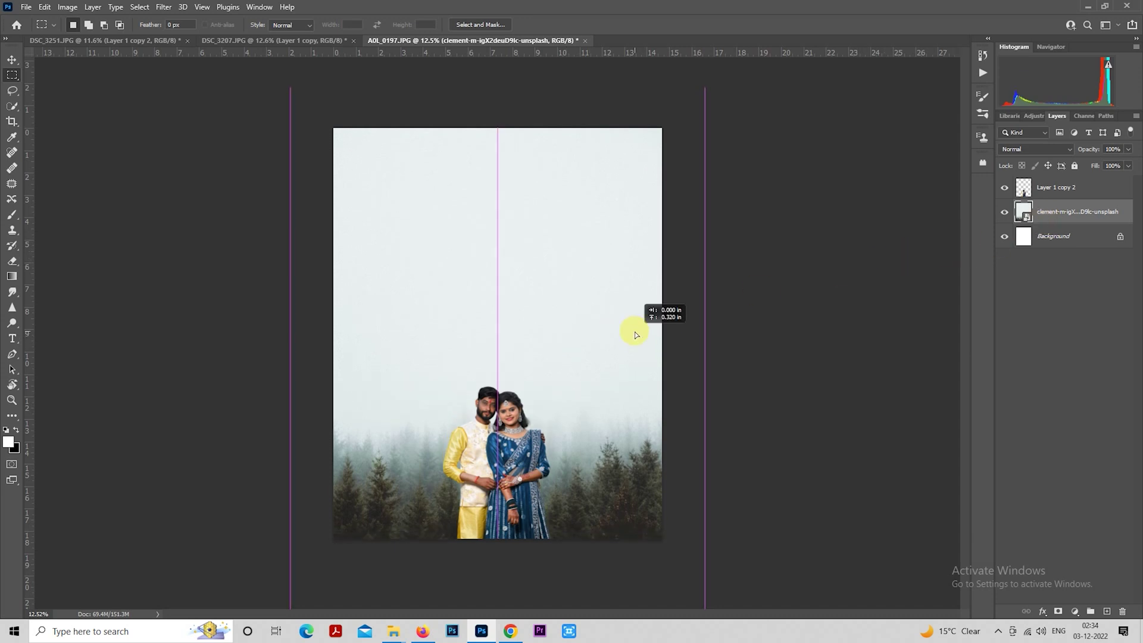
right_click(1017, 212)
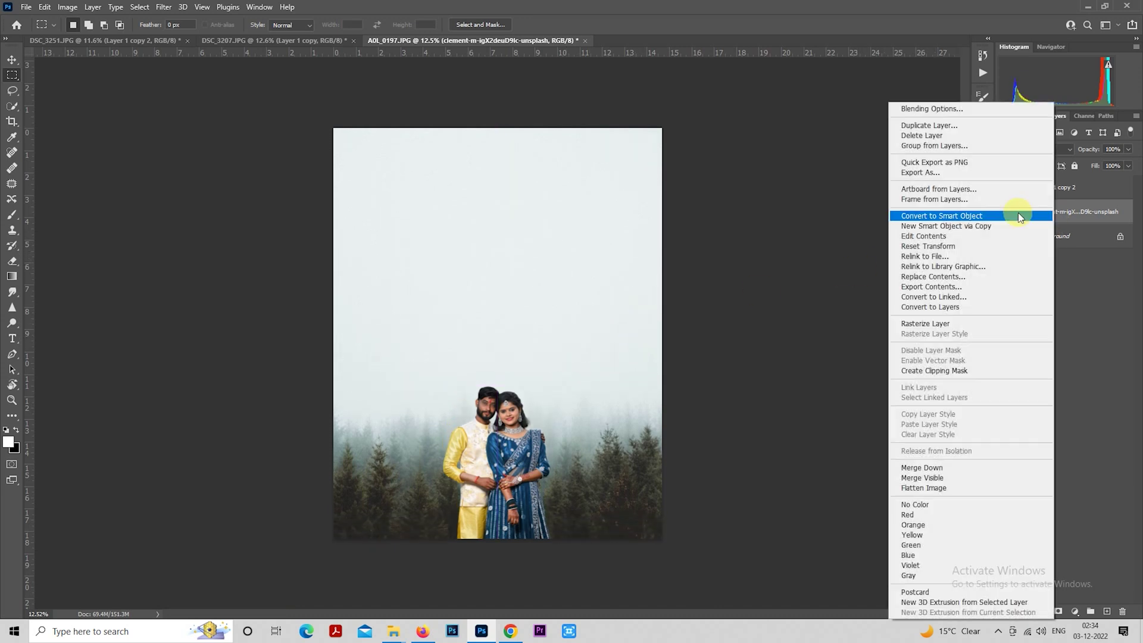
left_click(1018, 214)
key("ctrl+j")
right_click(1063, 214)
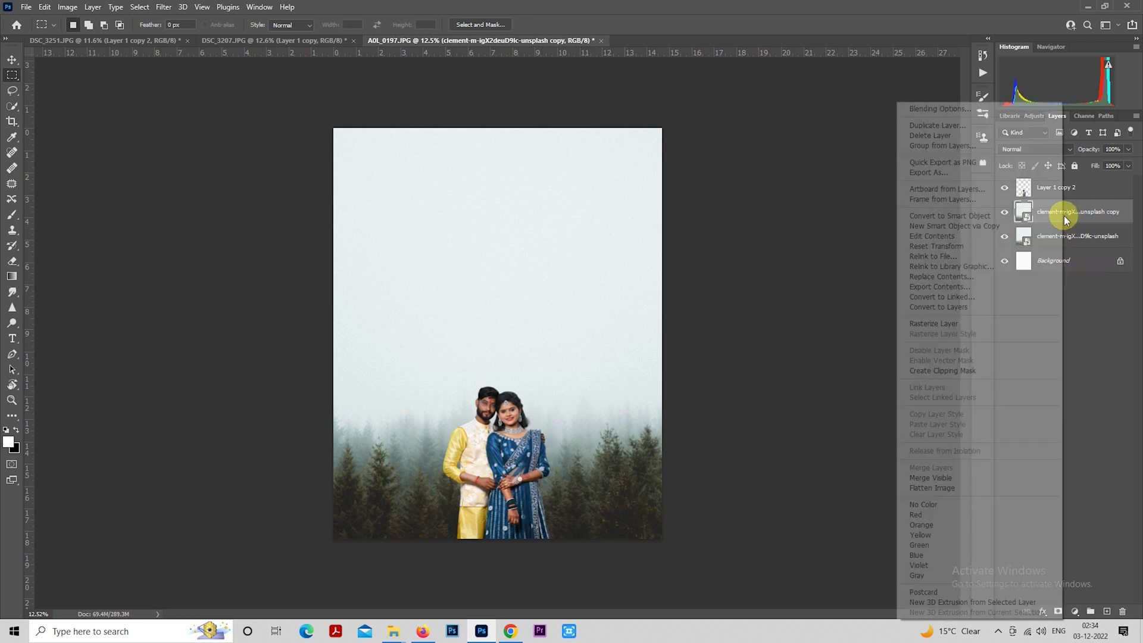
left_click(954, 323)
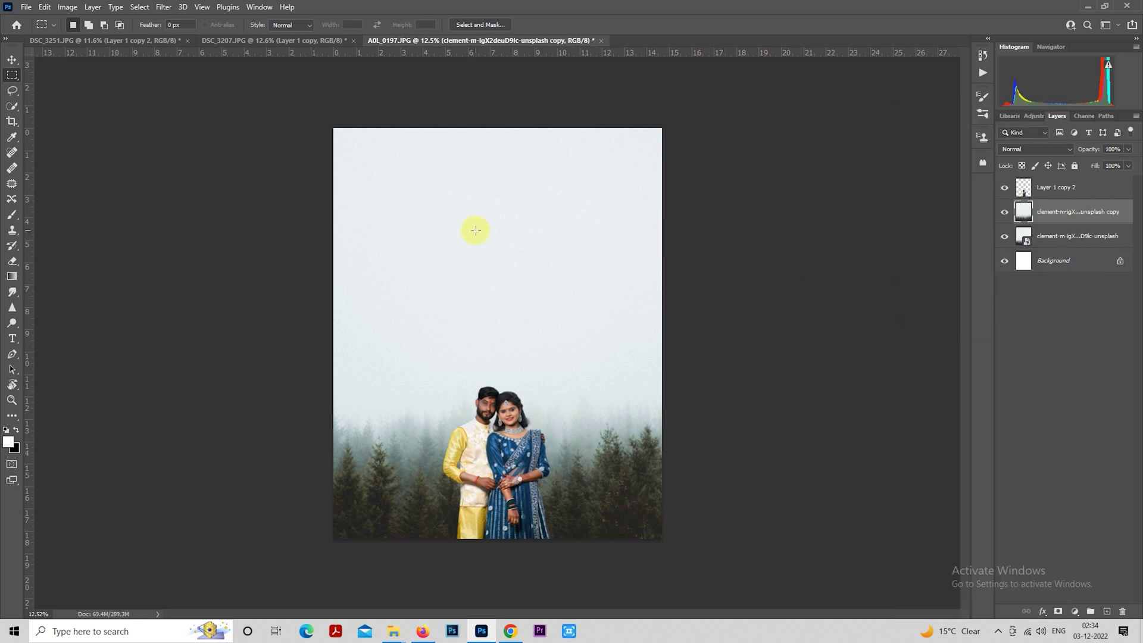
Step: Apply a Gaussian Blur of about 22.2 pixels to the forest copy
left_click(164, 7)
mouse_move(230, 169)
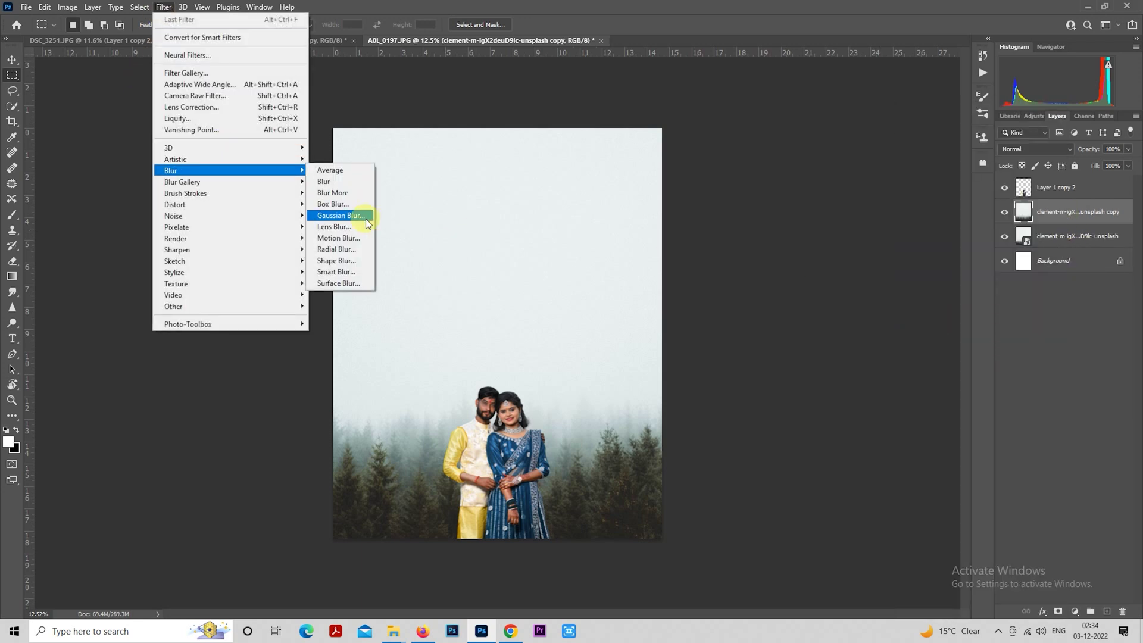
left_click(366, 219)
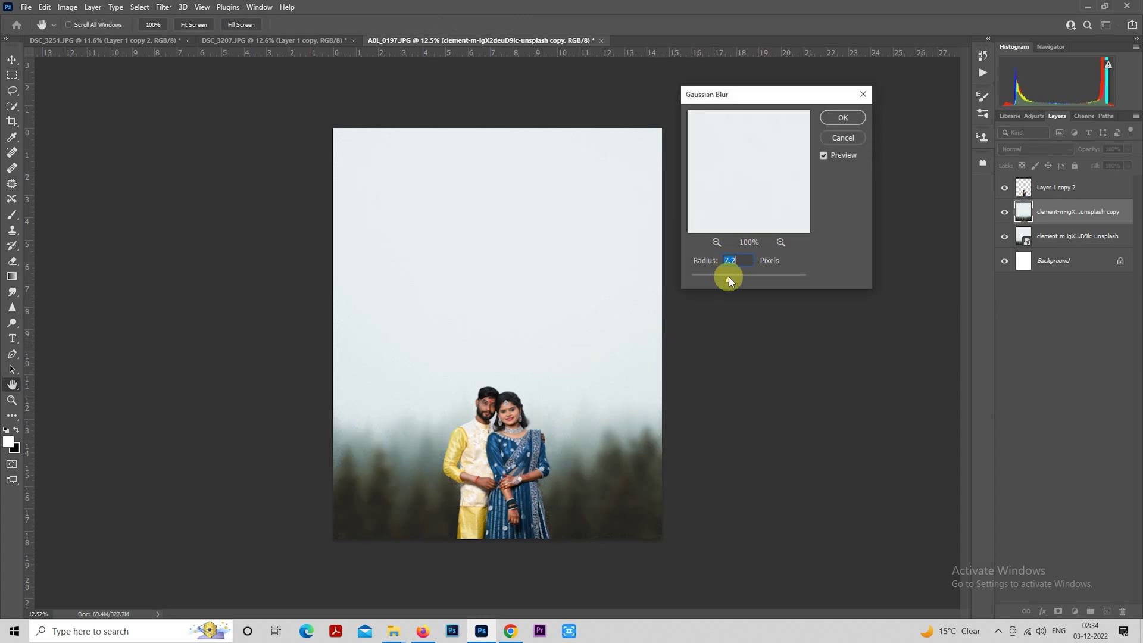
left_click(729, 277)
left_click_drag(744, 276, 745, 276)
left_click(843, 118)
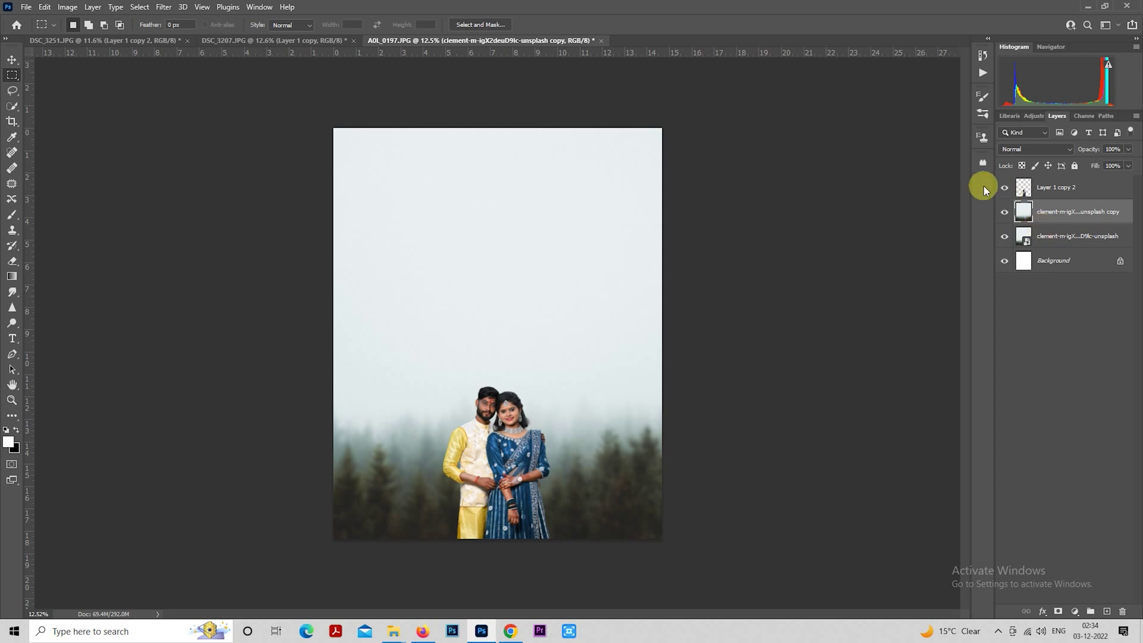
Step: Drag the facing couple cutout from DSC_3207 into the A0L_0197 composite and select its layer
left_click(276, 41)
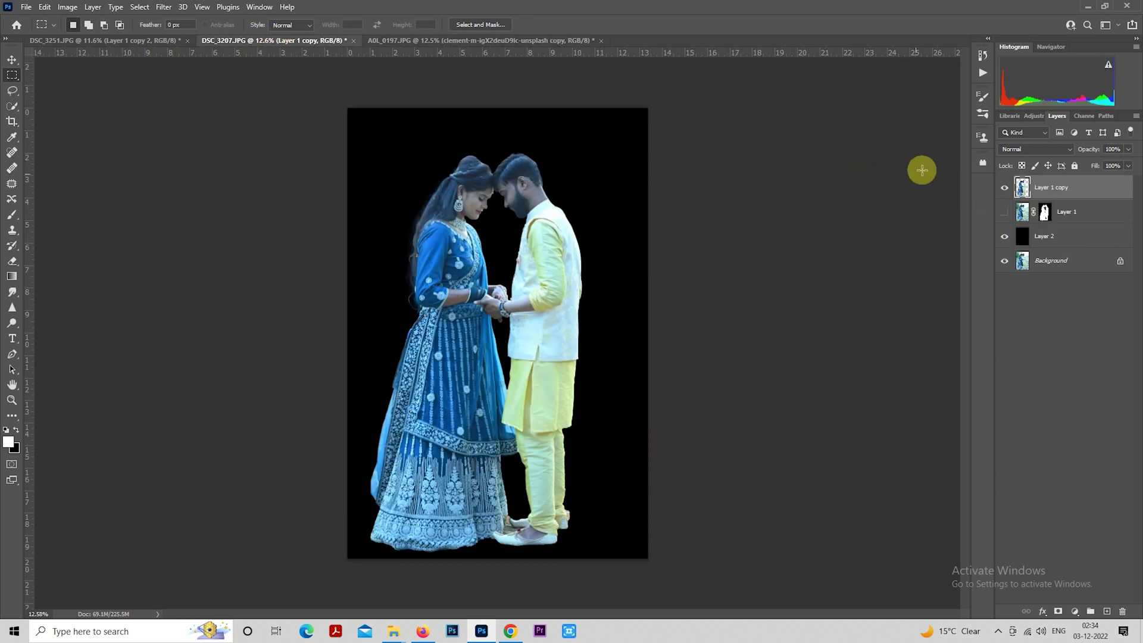
mouse_move(511, 291)
left_mouse_down()
mouse_move(512, 45)
mouse_move(556, 339)
left_mouse_up()
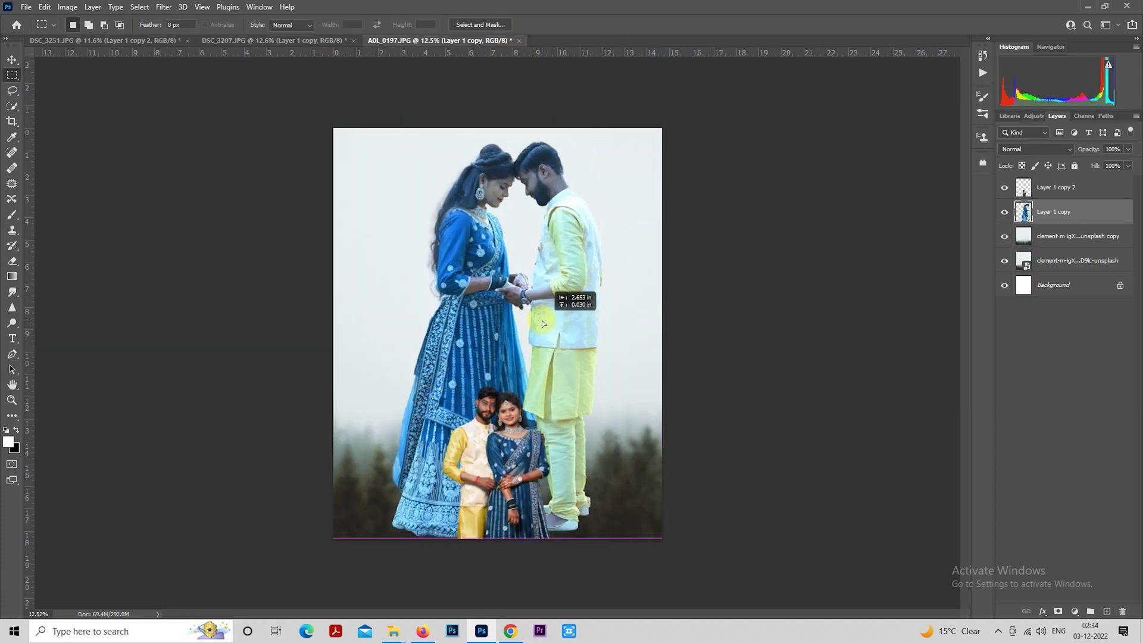
left_click(1043, 220)
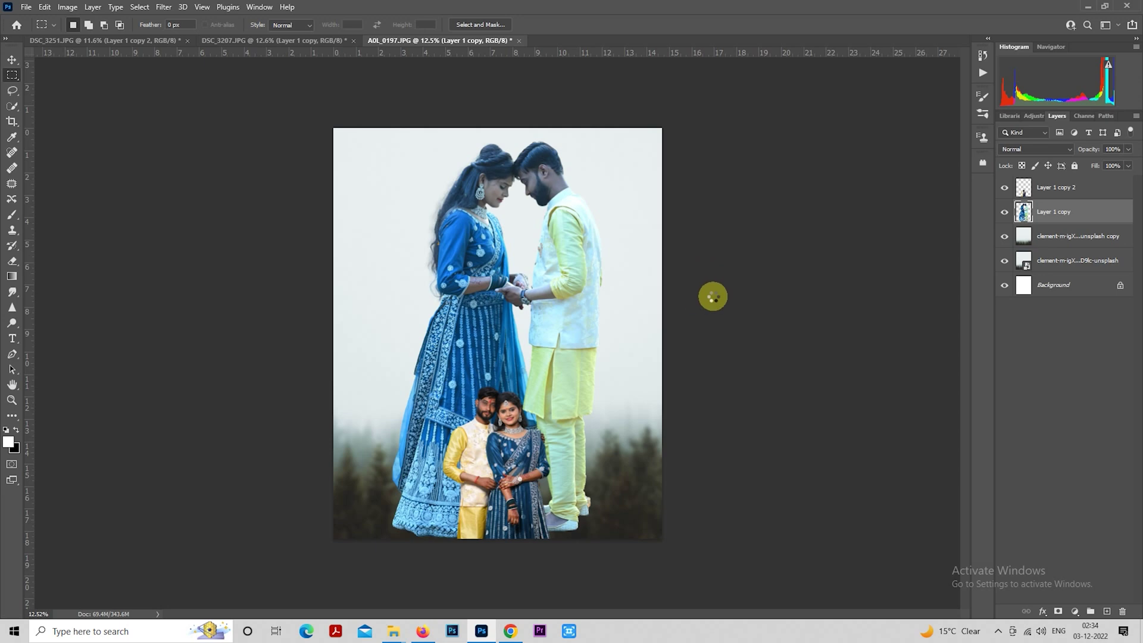
Step: Camera Raw the large couple: Temperature +18, Tint +16, Highlights -45, Oranges saturation -34
key("ctrl+shift+a")
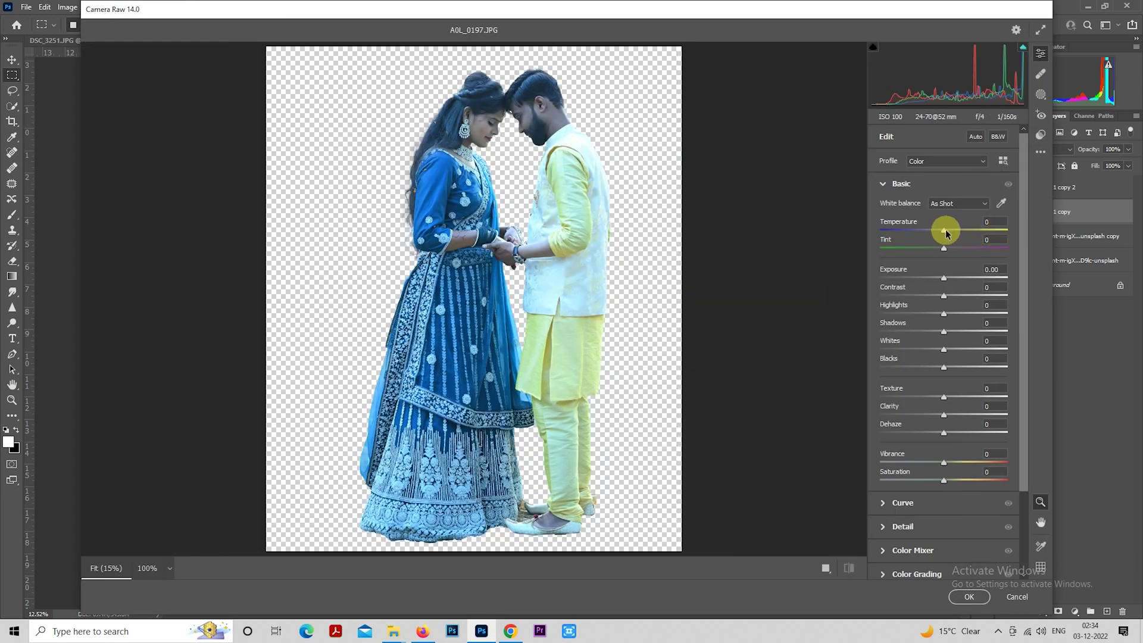
left_click(958, 230)
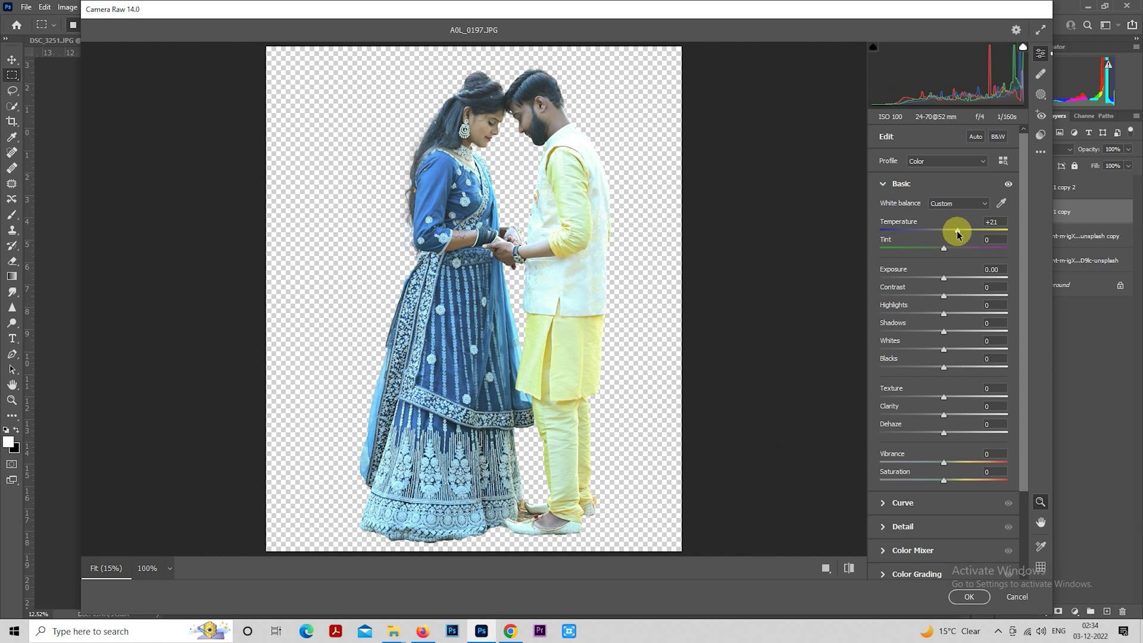
left_click(914, 314)
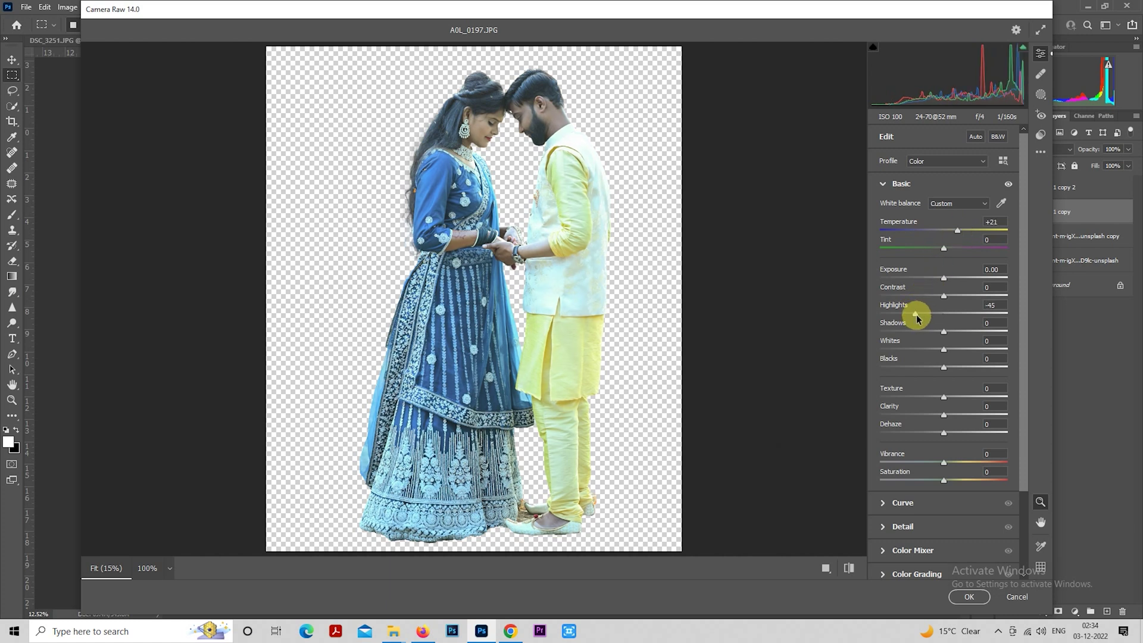
left_click(886, 186)
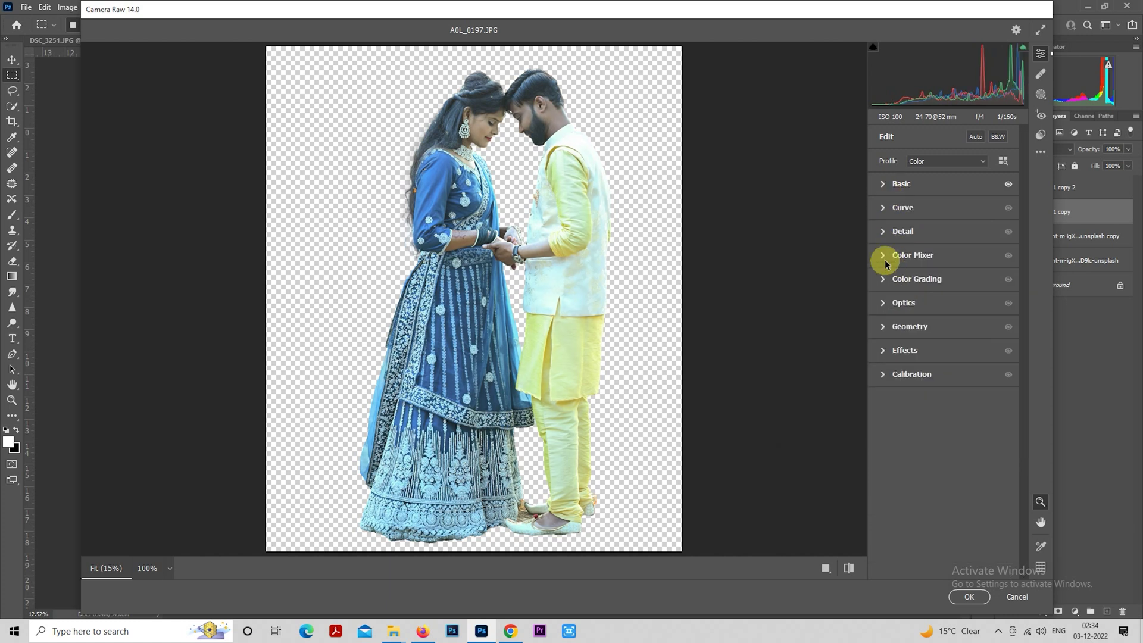
left_click(886, 261)
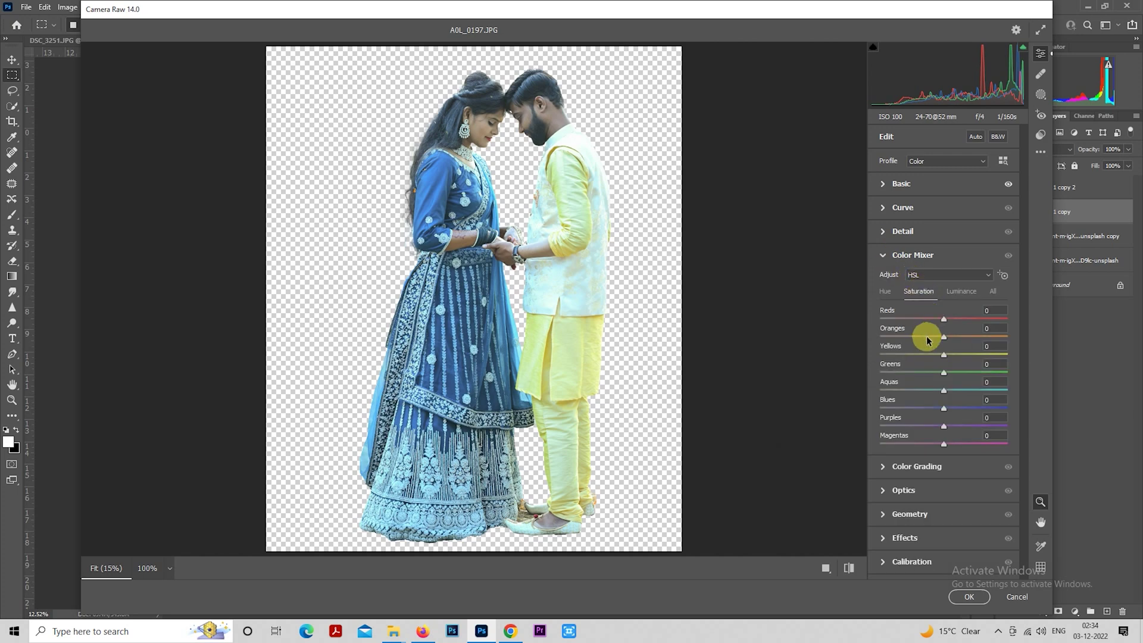
left_click_drag(921, 340, 922, 337)
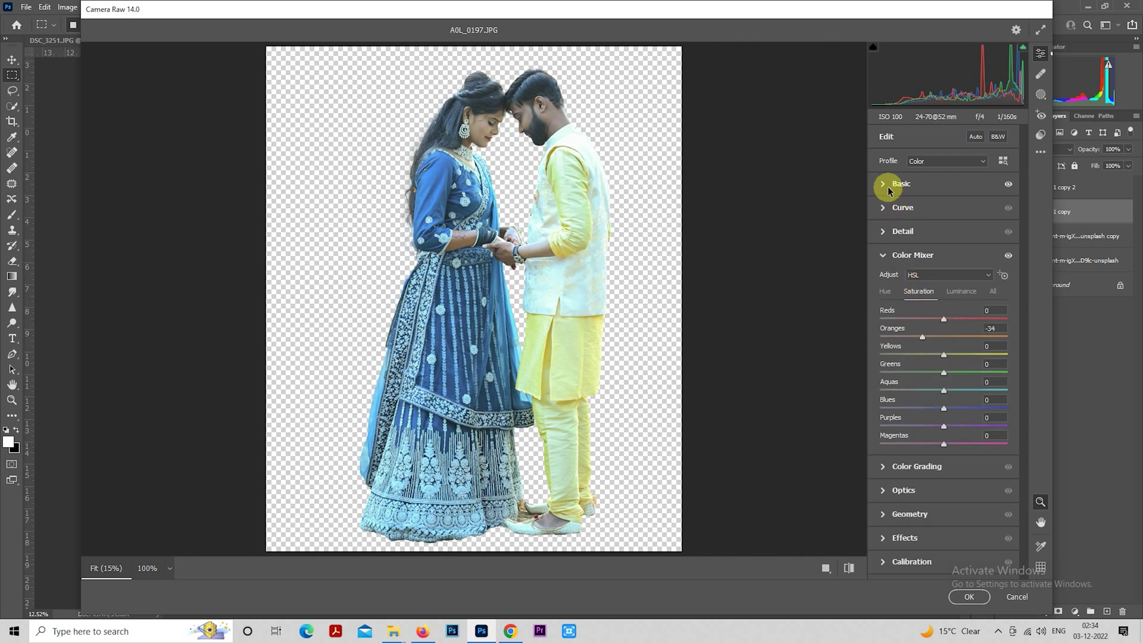
left_click(888, 186)
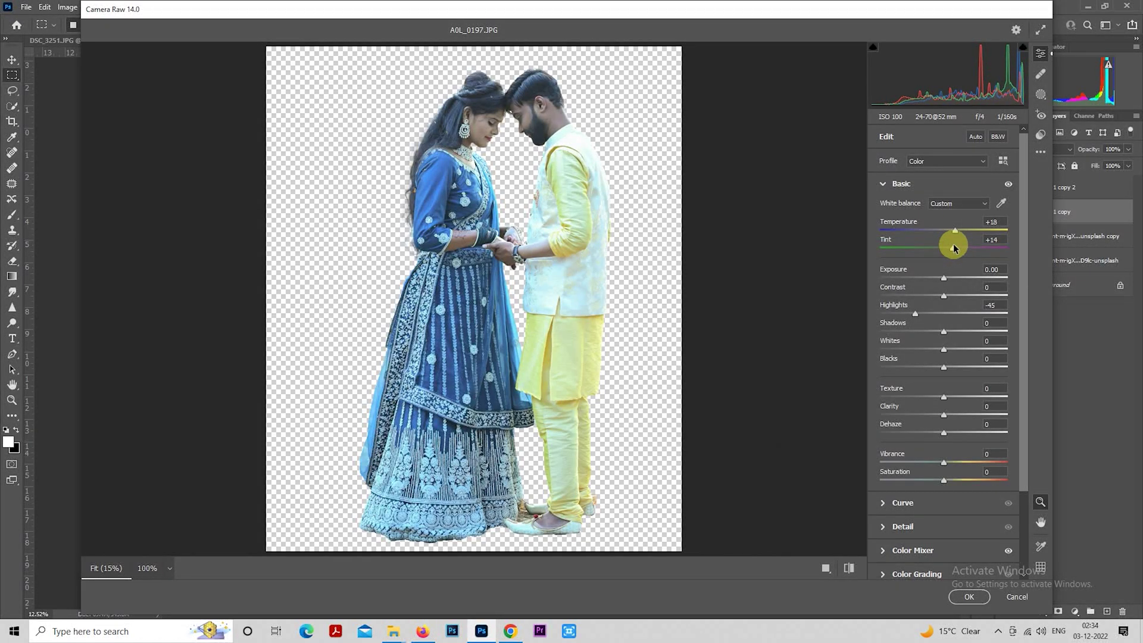
left_click_drag(954, 248, 952, 248)
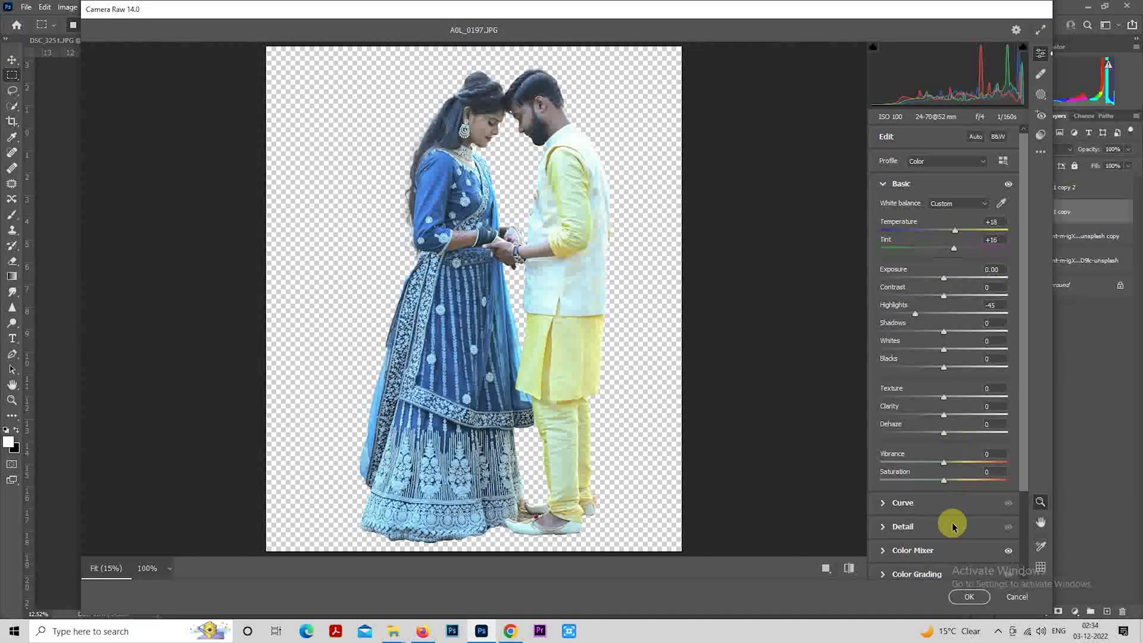
left_click(966, 598)
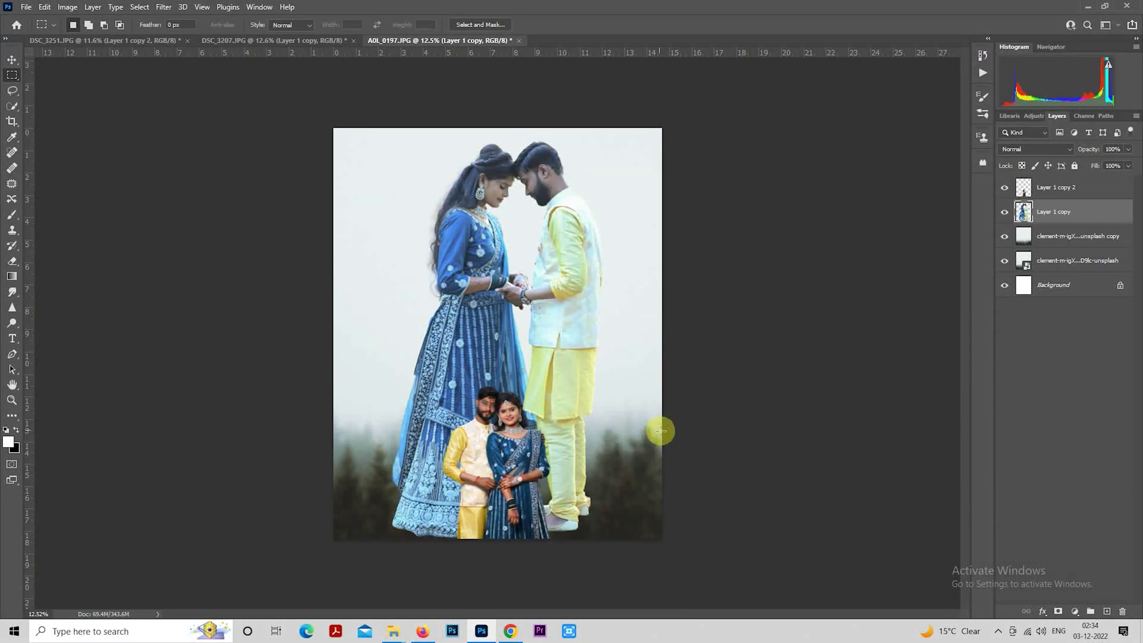
Step: Copy a marquee selection of the upper large couple to a new layer and hide the original
scroll(531, 353, "down", 2)
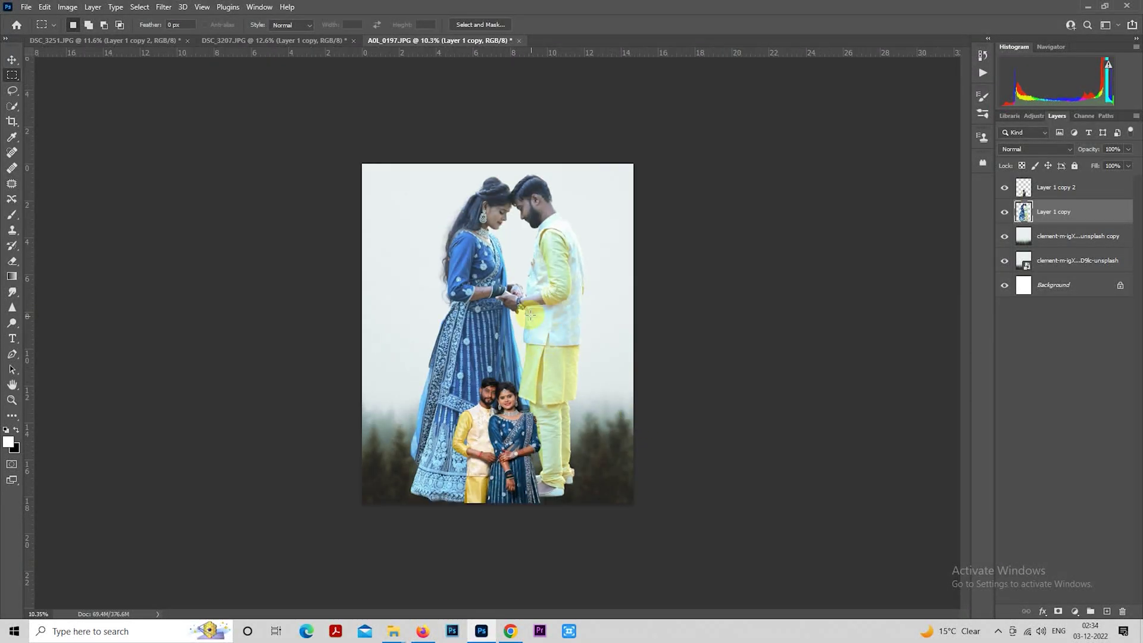
right_click(513, 258)
left_click(573, 359)
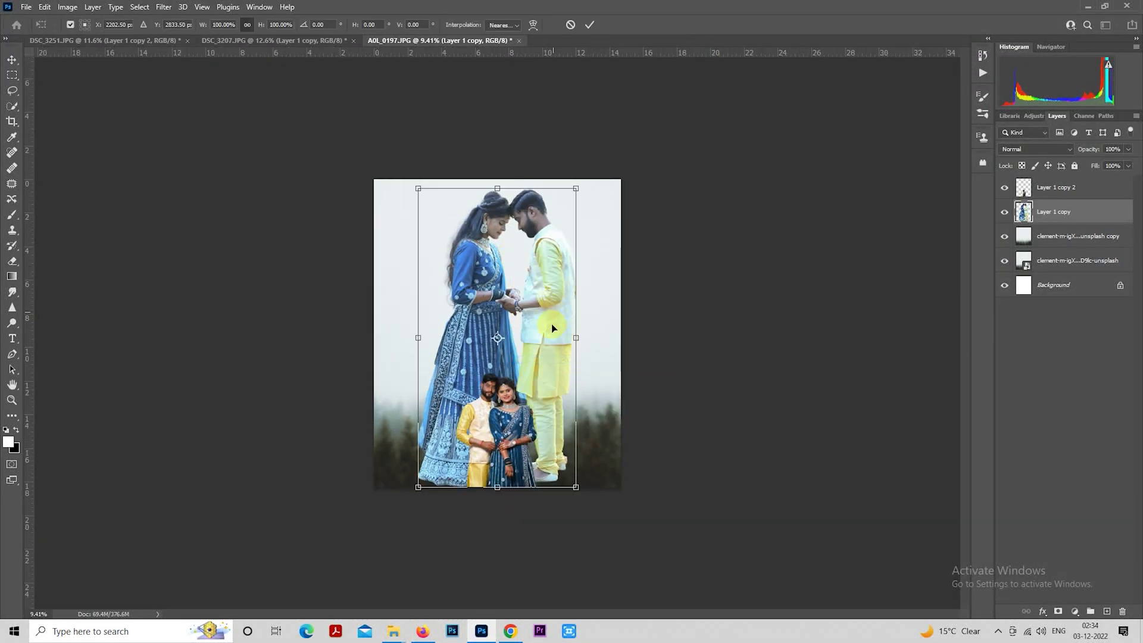
left_click_drag(555, 296, 549, 319)
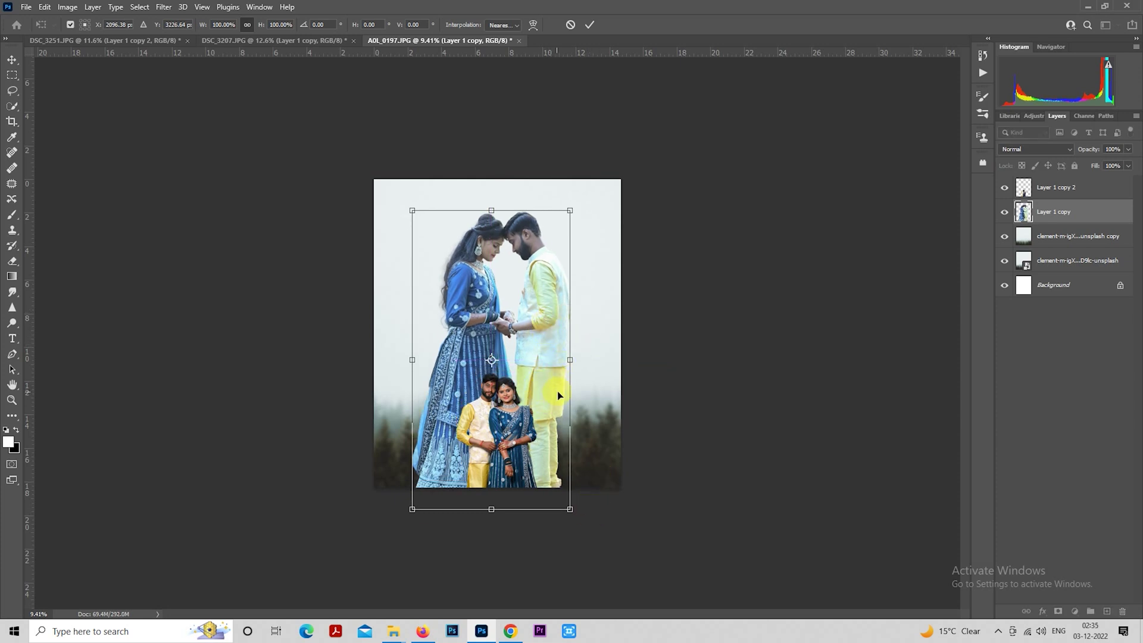
key("Return")
key("m")
left_click_drag(413, 201, 597, 399)
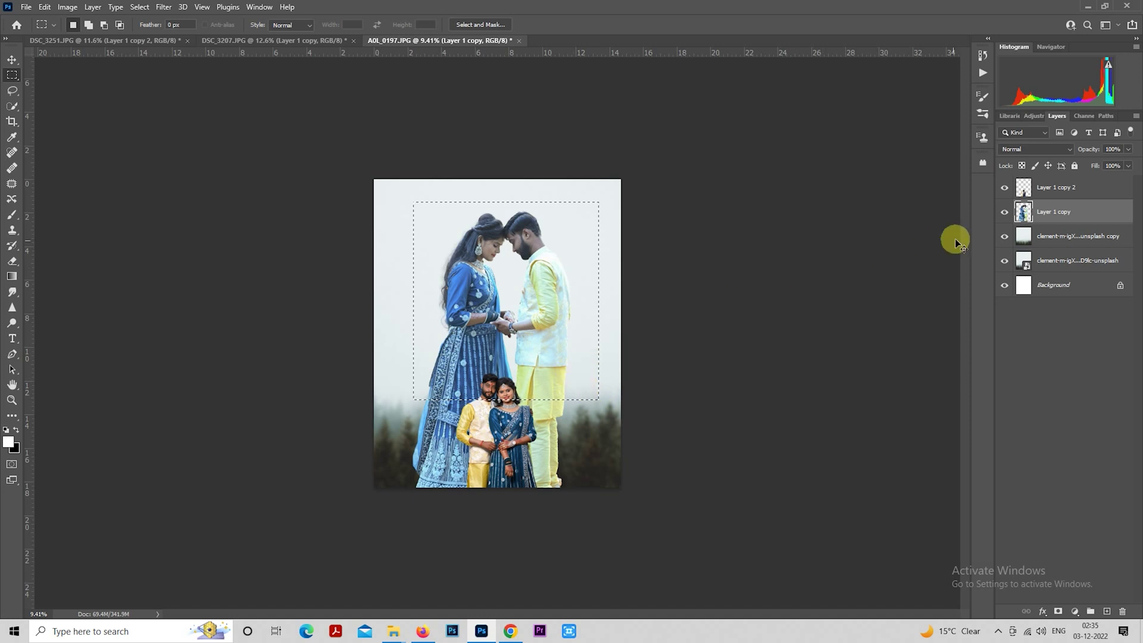
key("ctrl+j")
left_click(1006, 237)
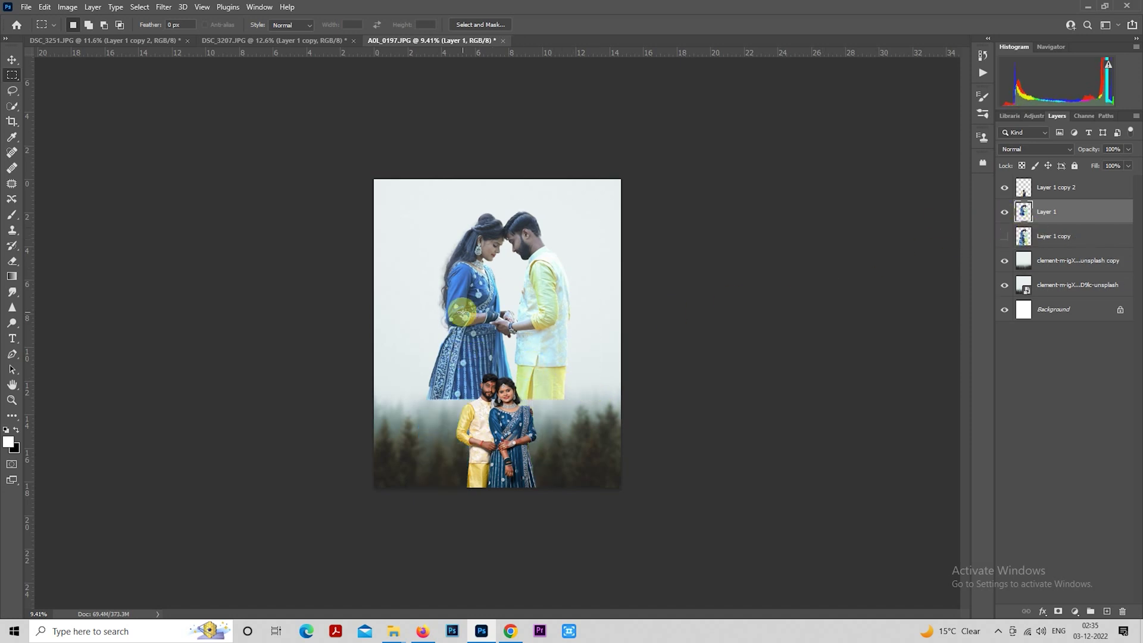
Step: Enlarge the new couple layer to about 139% with a -1.76° tilt
right_click(458, 306)
left_click(538, 417)
left_click_drag(540, 371, 537, 379)
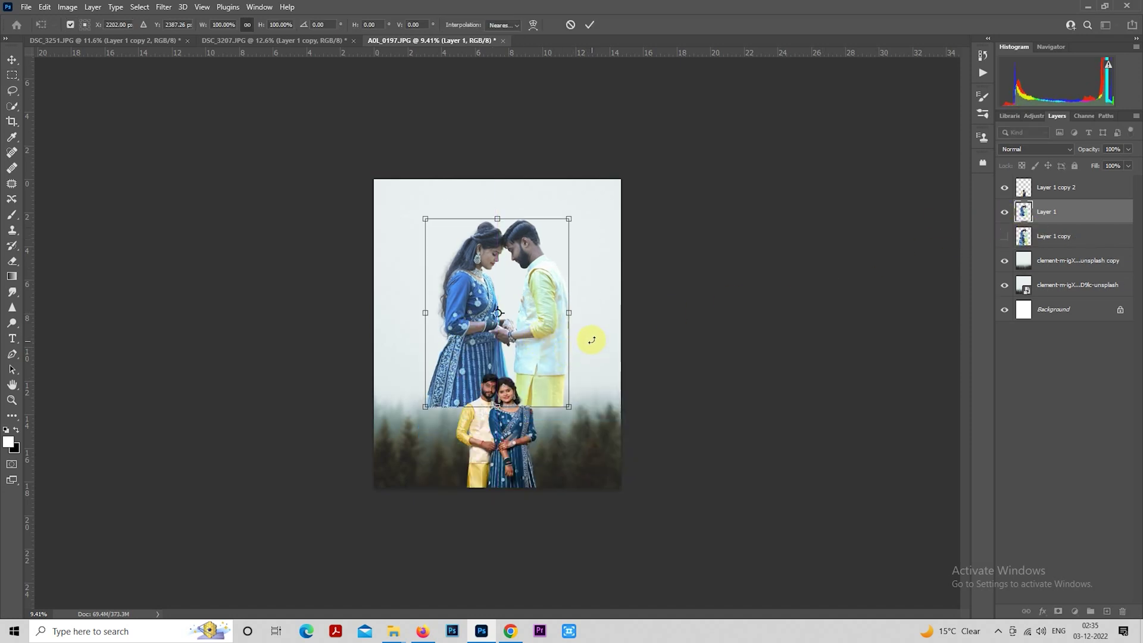
left_click_drag(590, 334, 594, 339)
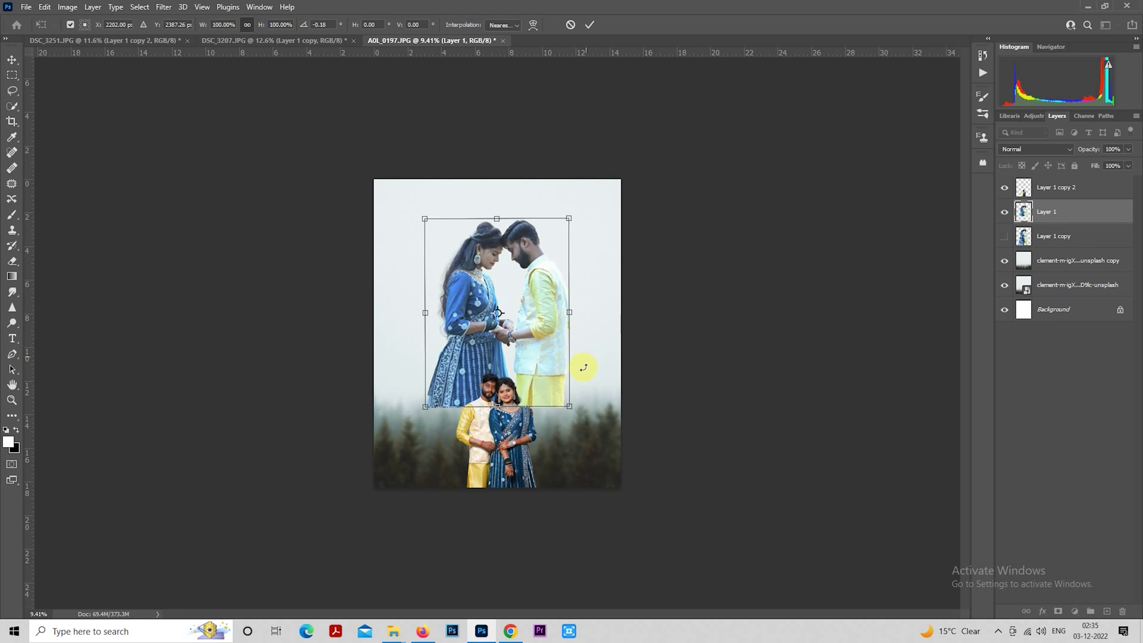
left_click_drag(576, 413, 608, 455)
left_click_drag(563, 390, 563, 400)
mouse_move(604, 460)
left_mouse_down("alt")
mouse_move(619, 395)
mouse_move(555, 379)
mouse_move(550, 388)
left_mouse_up("alt")
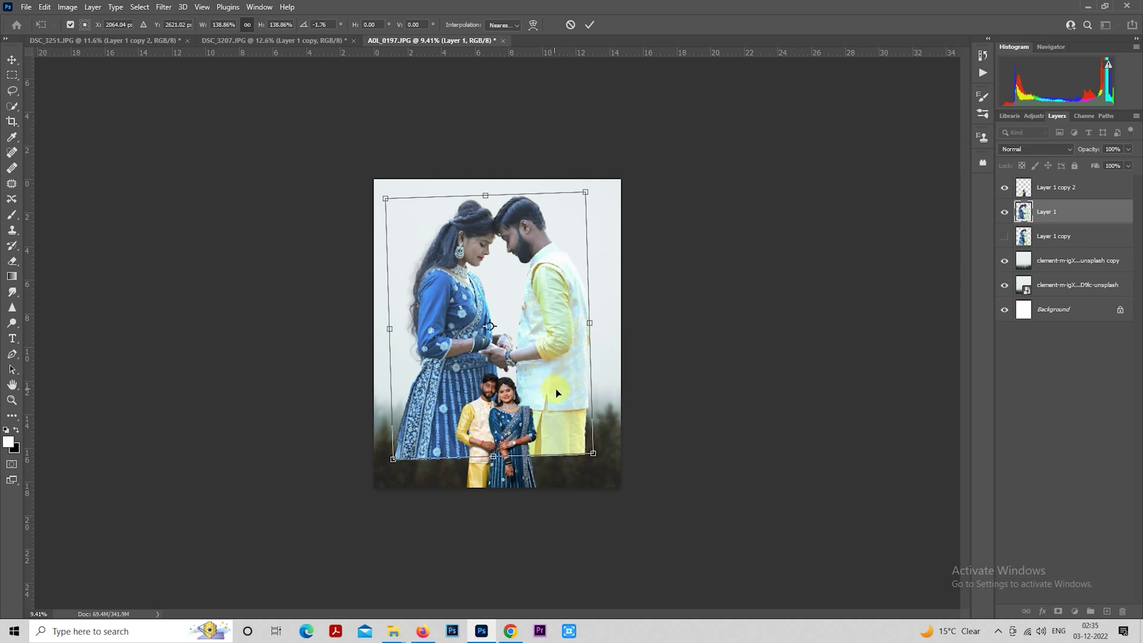
key("Return")
key("ctrl+plus")
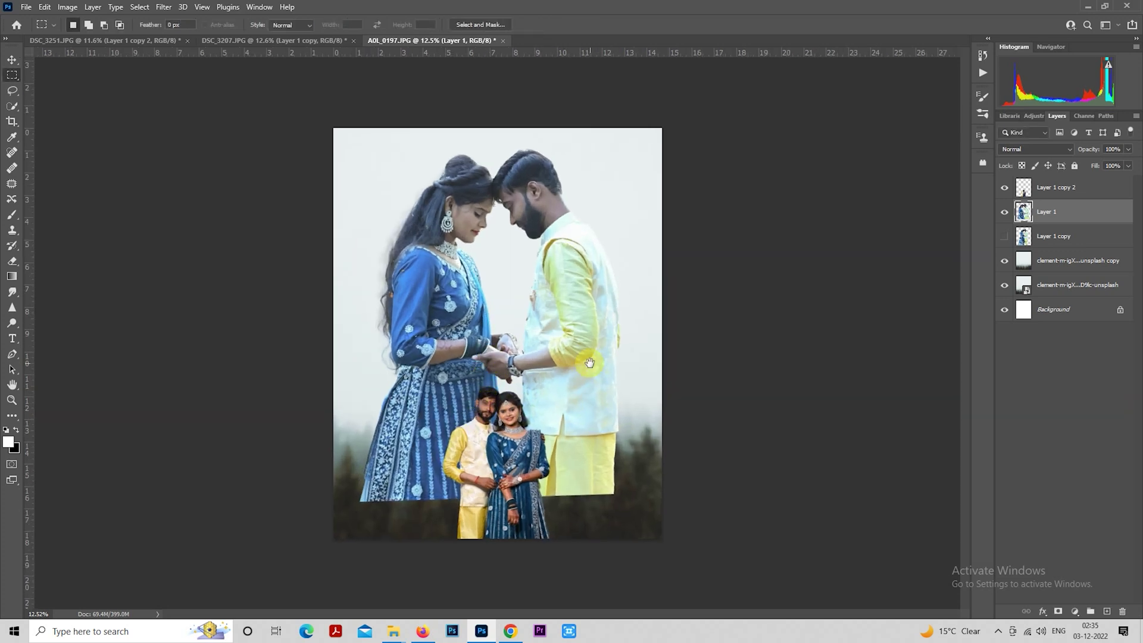
Step: Add a layer mask to the large couple and pick the Soft Round brush
left_click_drag(536, 345, 538, 343)
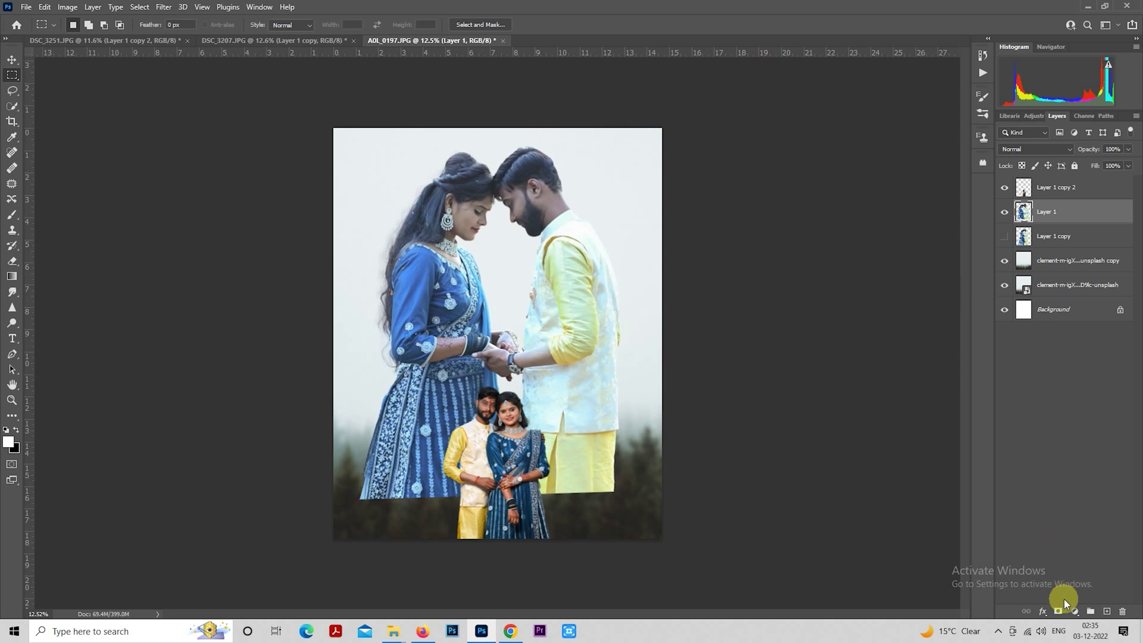
left_click(1059, 613)
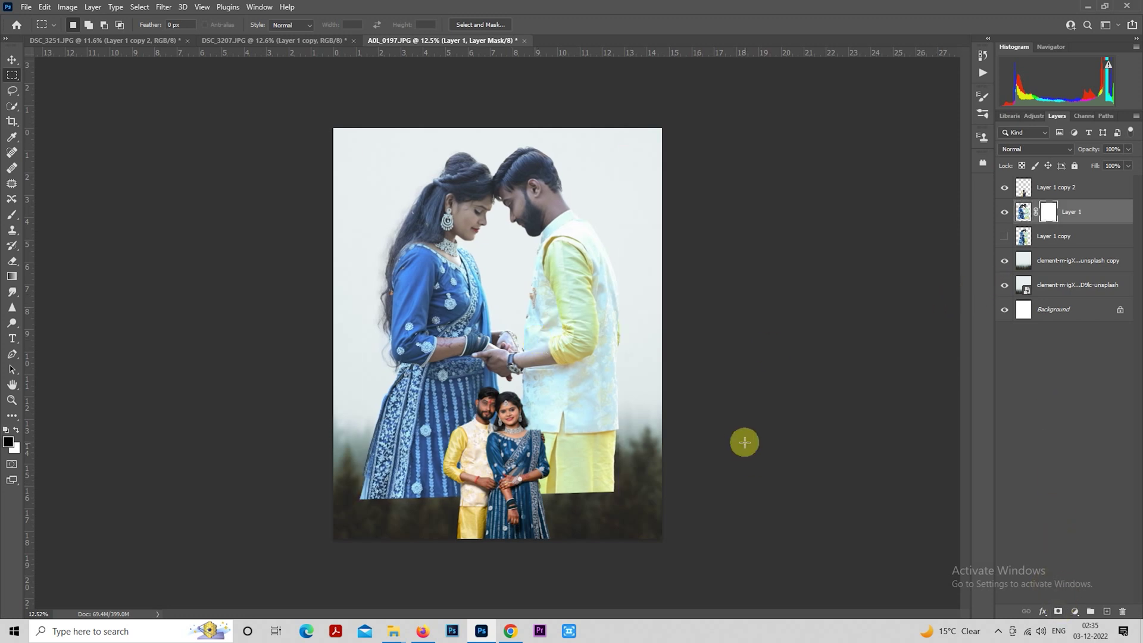
left_click(12, 215)
left_click(86, 28)
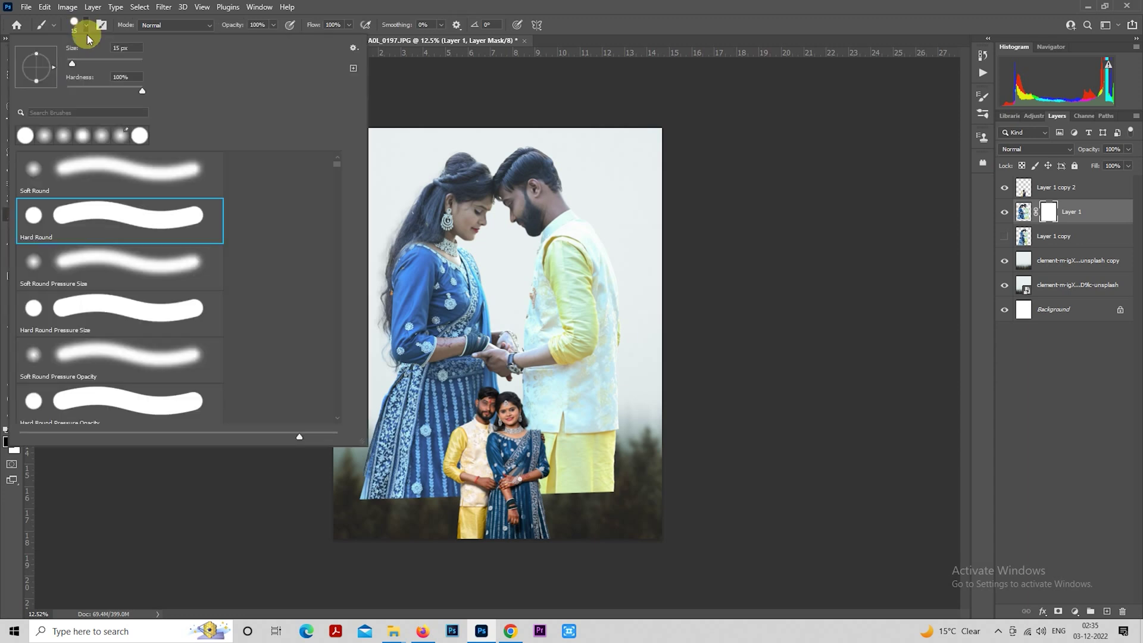
left_click(116, 161)
left_click(788, 230)
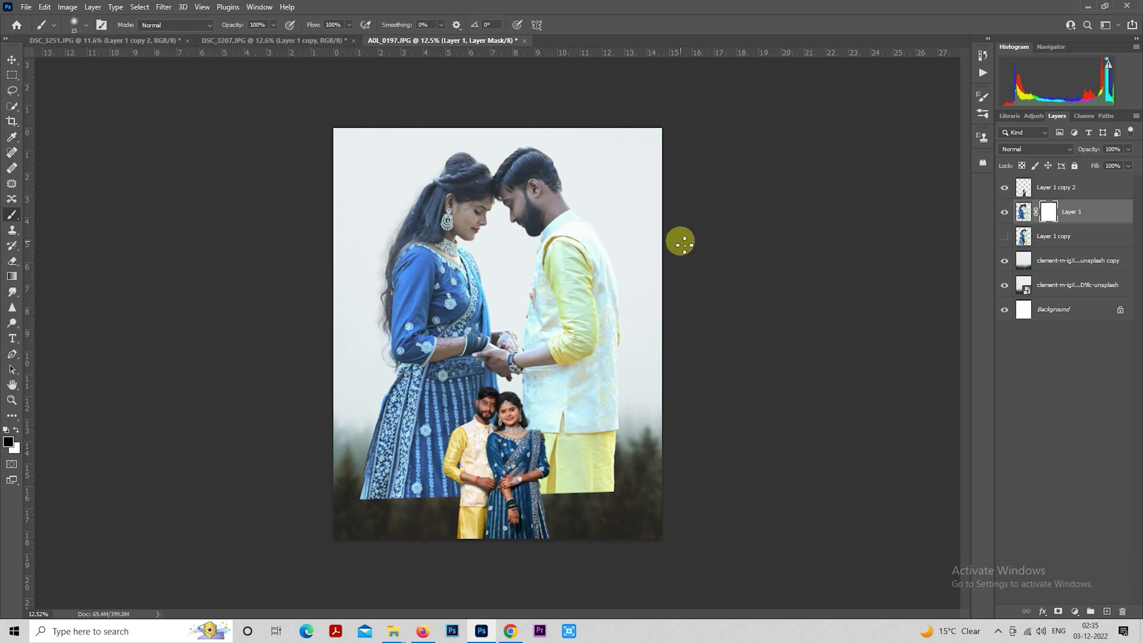
Step: Mask out the lower left of the woman's dress, briefly trying the smudge and eraser tools
key("bracketright")
key("bracketright")
key("bracketright")
key("bracketright")
key("bracketright")
key("bracketright")
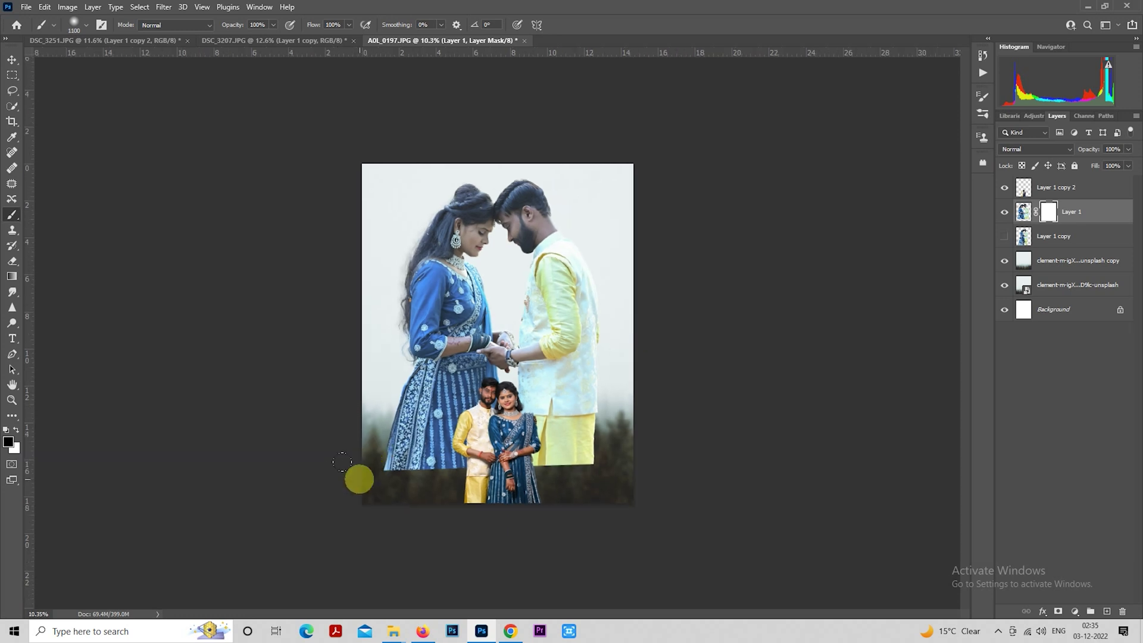
scroll(336, 484, "down", 2)
scroll(336, 484, "up", 1)
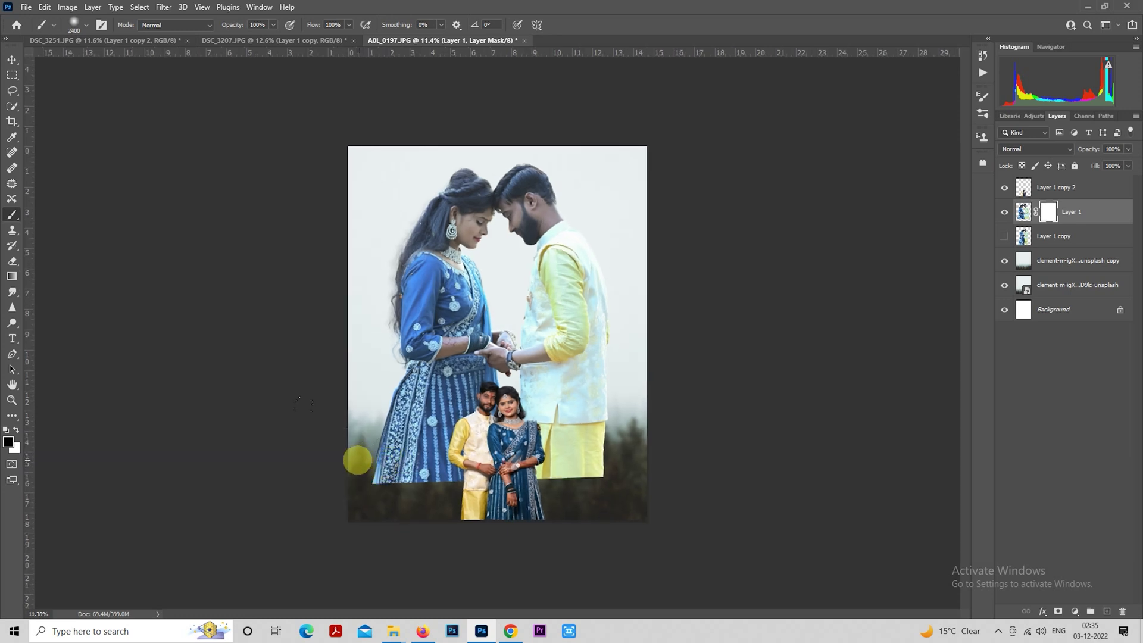
mouse_move(356, 458)
left_mouse_down()
mouse_move(449, 501)
mouse_move(546, 500)
mouse_move(636, 468)
mouse_move(606, 494)
mouse_move(367, 459)
mouse_move(354, 441)
mouse_move(395, 498)
mouse_move(512, 510)
mouse_move(630, 488)
mouse_move(660, 446)
mouse_move(149, 459)
left_mouse_up()
left_click(12, 292)
left_click(12, 288)
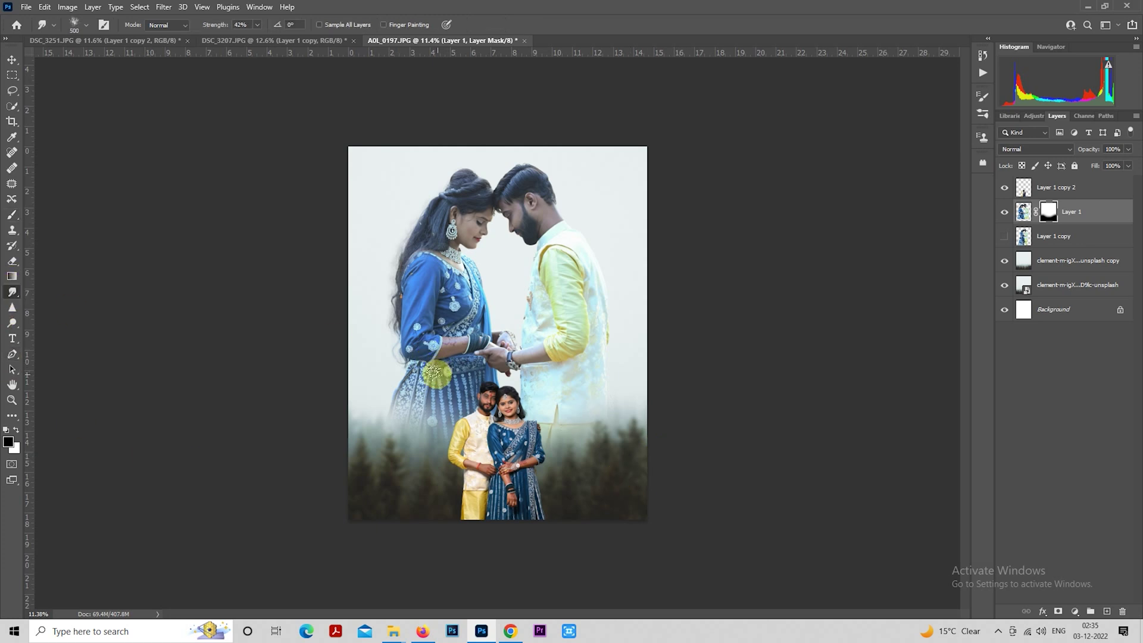
left_click(13, 263)
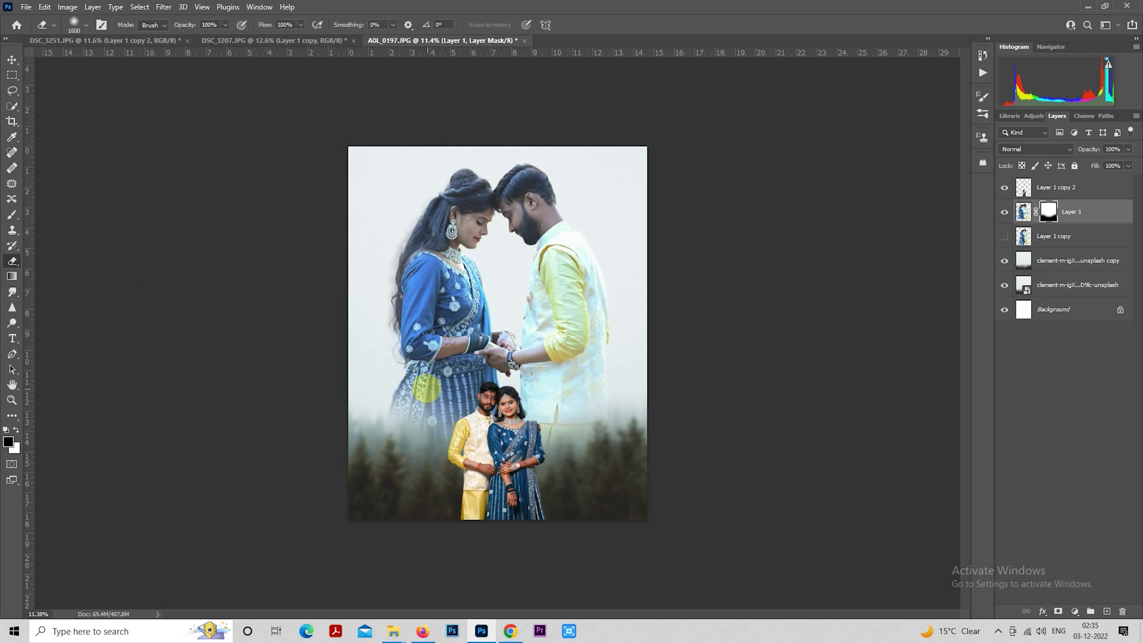
left_click_drag(434, 378, 466, 398)
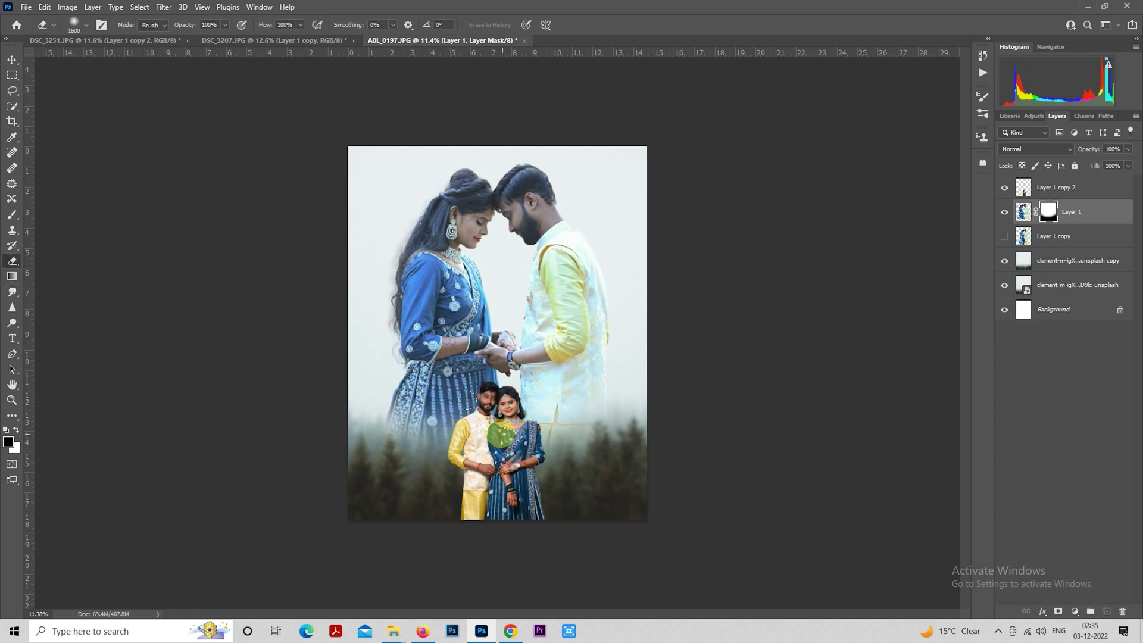
Step: Paint the mask at 48% brush opacity to soften the couple's lower, left and upper-right edges
left_click(12, 215)
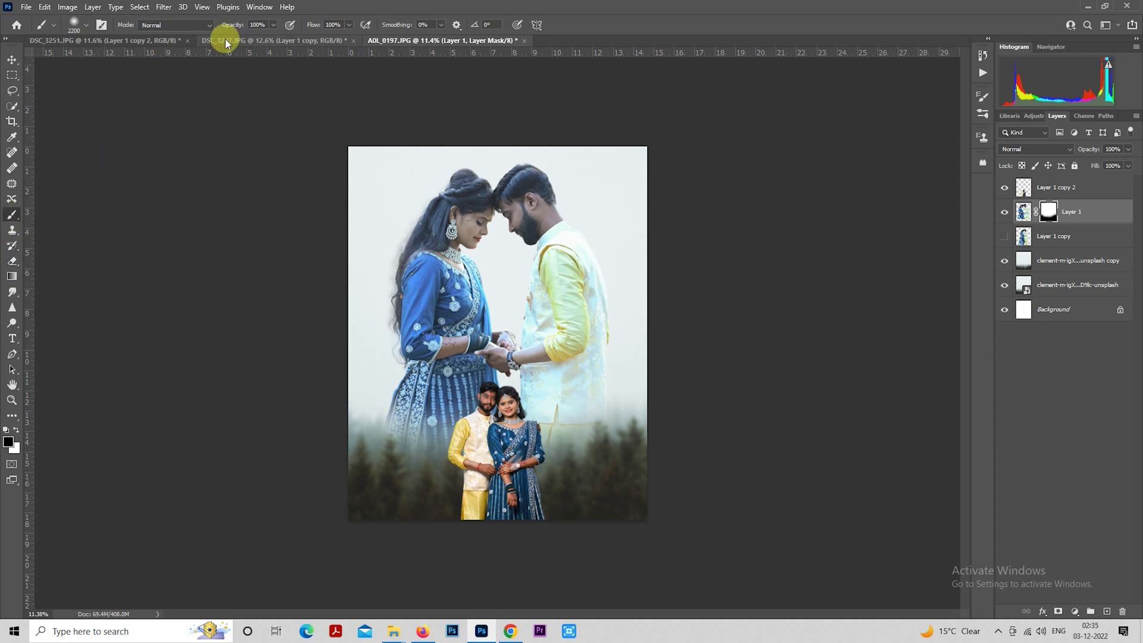
left_click(273, 25)
left_click_drag(275, 39, 245, 39)
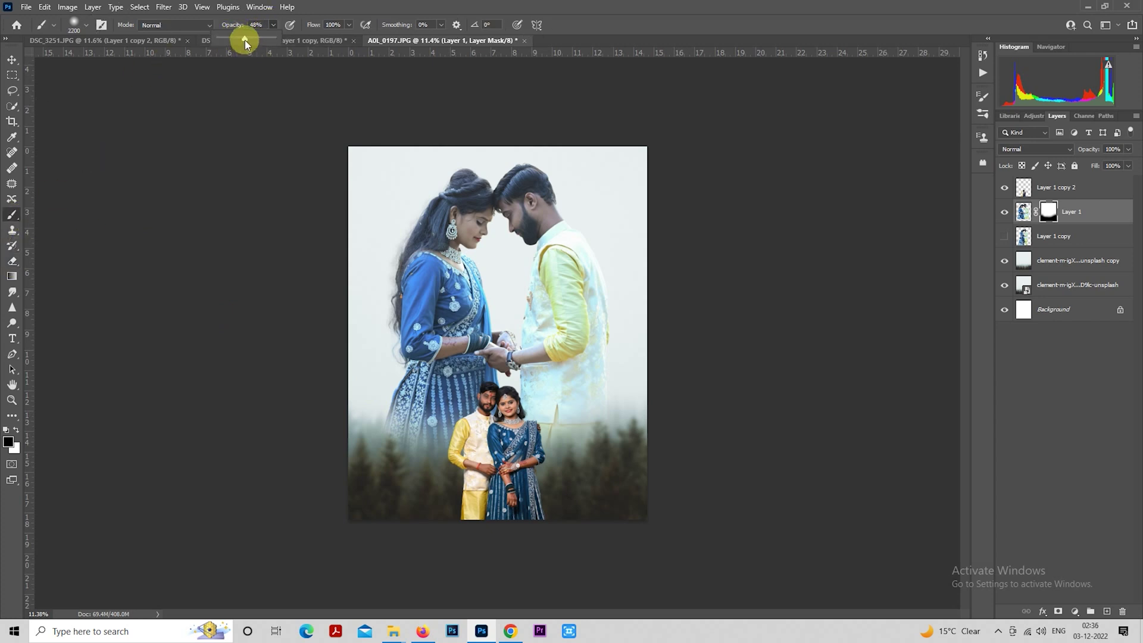
key("bracketright")
key("bracketright")
mouse_move(382, 439)
left_mouse_down()
mouse_move(382, 459)
mouse_move(504, 494)
mouse_move(404, 469)
mouse_move(533, 495)
mouse_move(583, 470)
mouse_move(560, 468)
mouse_move(640, 435)
left_mouse_up()
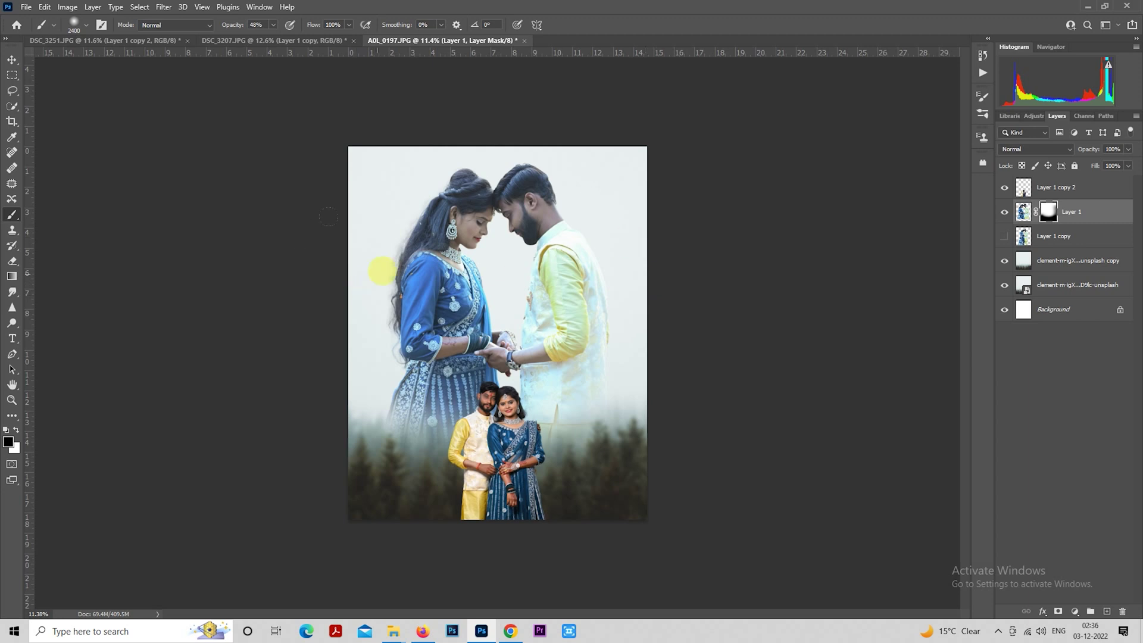
mouse_move(360, 218)
left_mouse_down()
mouse_move(339, 271)
mouse_move(339, 342)
left_mouse_up()
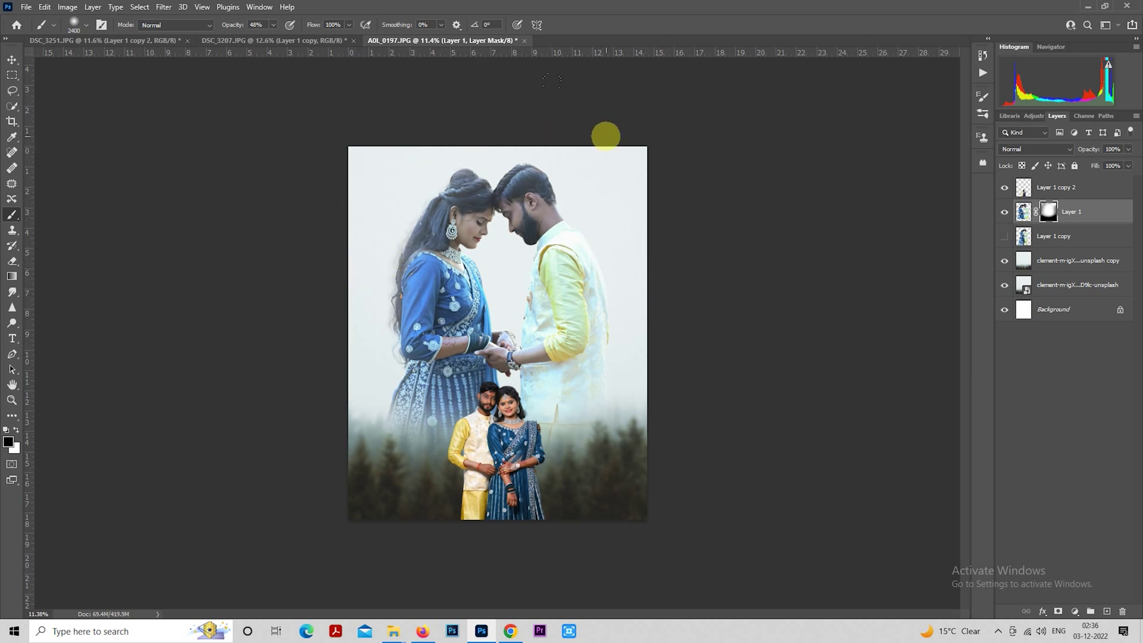
left_click_drag(551, 80, 608, 201)
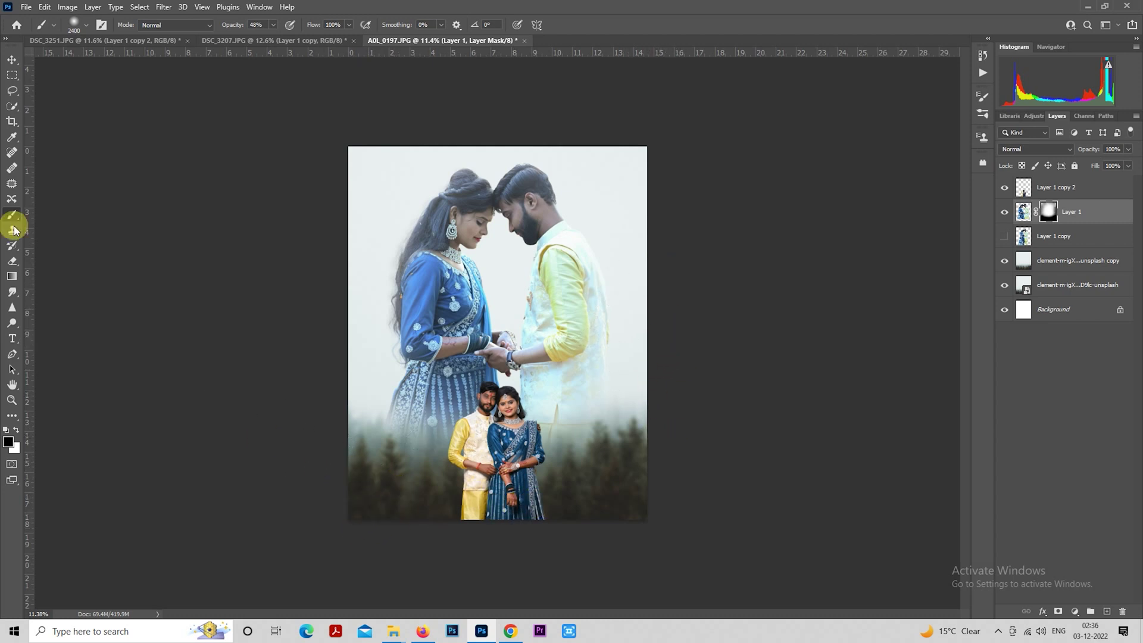
Step: Keep the layer blend mode at Normal and select the layer's image thumbnail
left_click(12, 75)
scroll(636, 230, "up", 1)
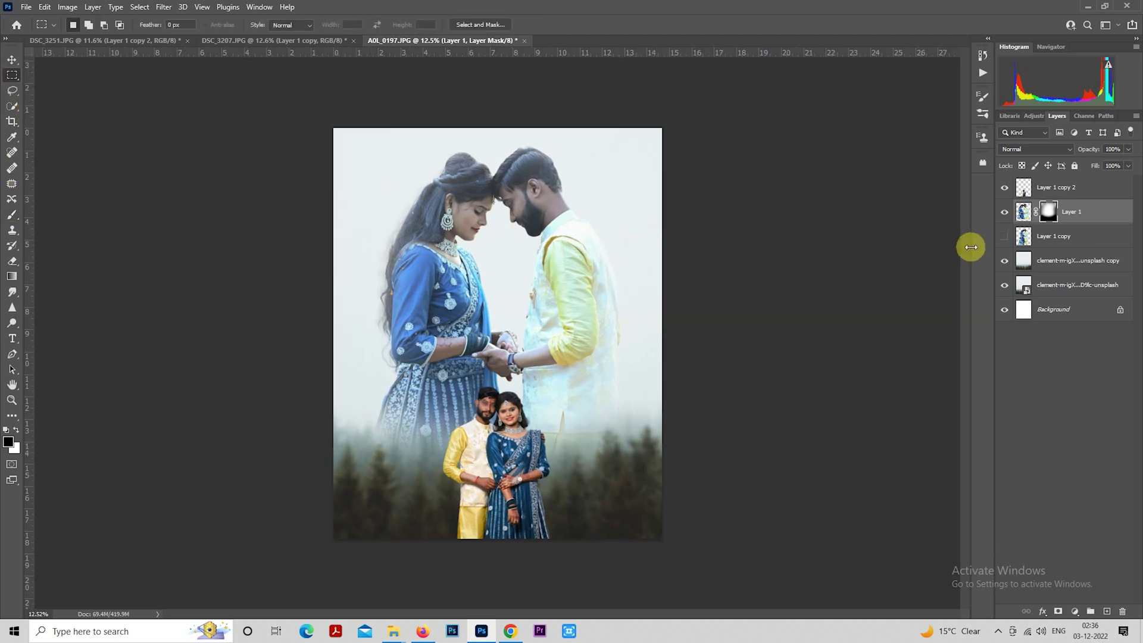
left_click(1034, 149)
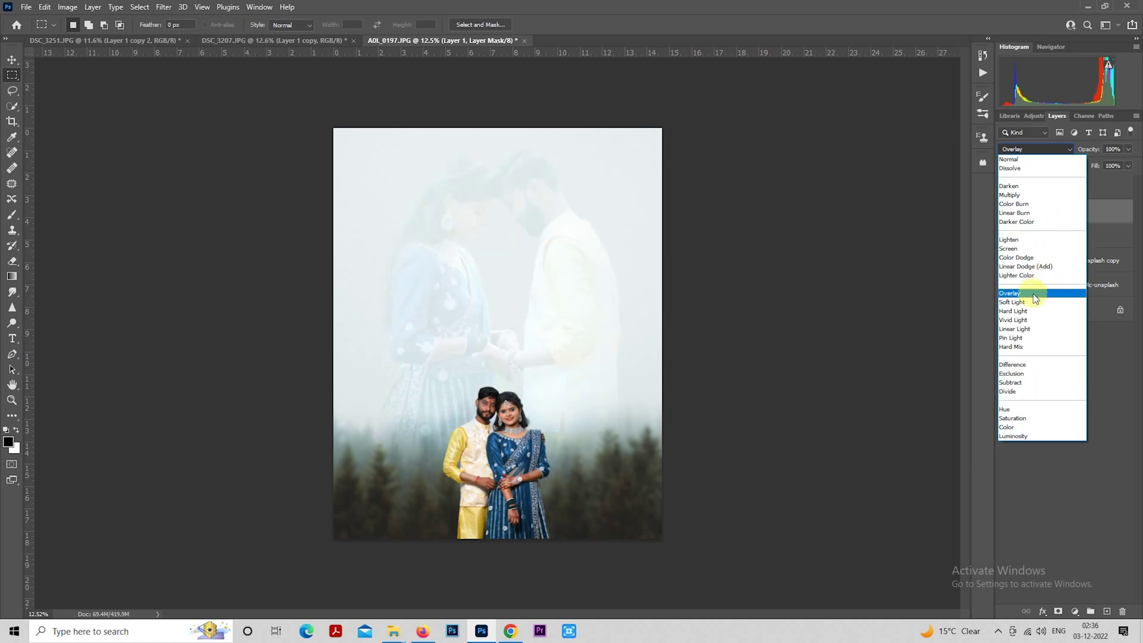
left_click(1033, 159)
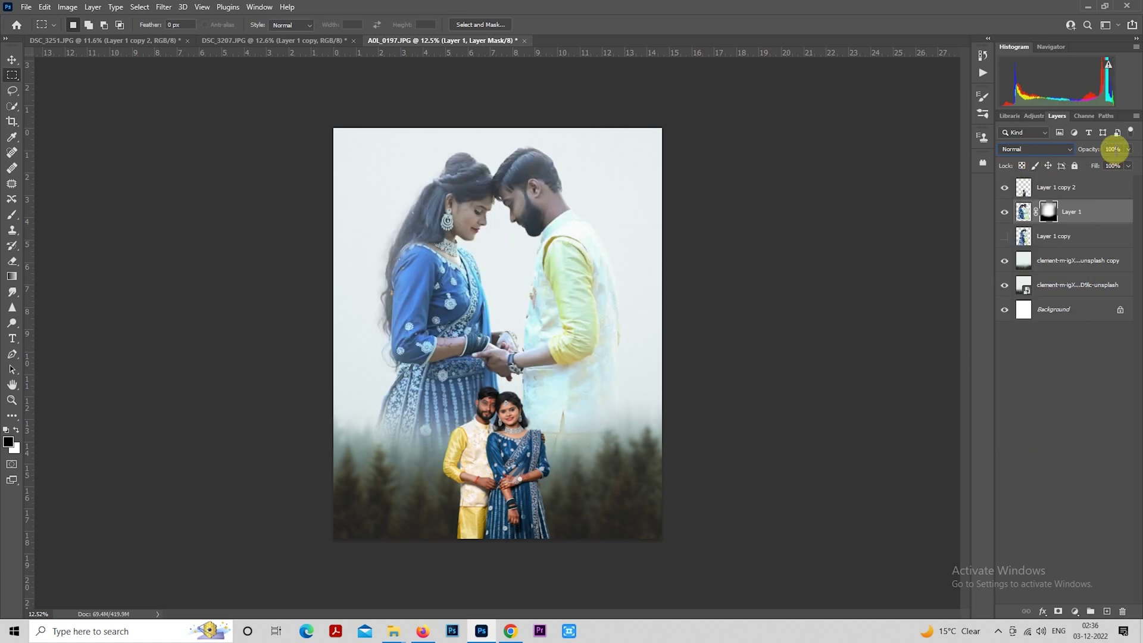
left_click(1023, 215)
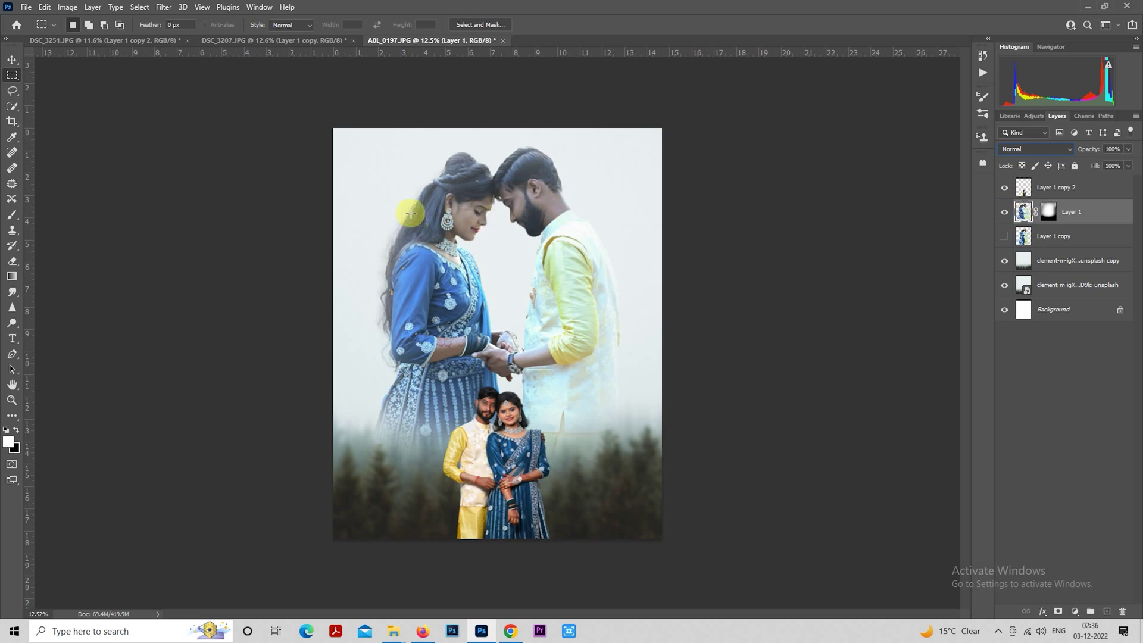
Step: Try the Spot Healing Brush on the man's forehead and dismiss its error message
left_click(12, 152)
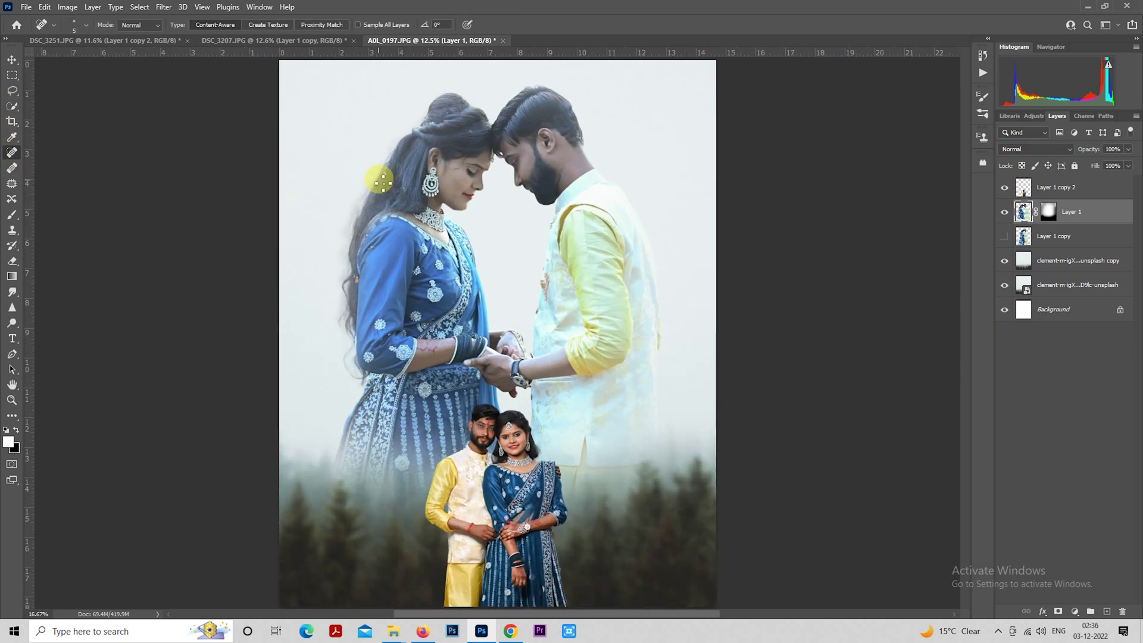
scroll(516, 143, "up", 5, "alt")
scroll(594, 298, "up", 2)
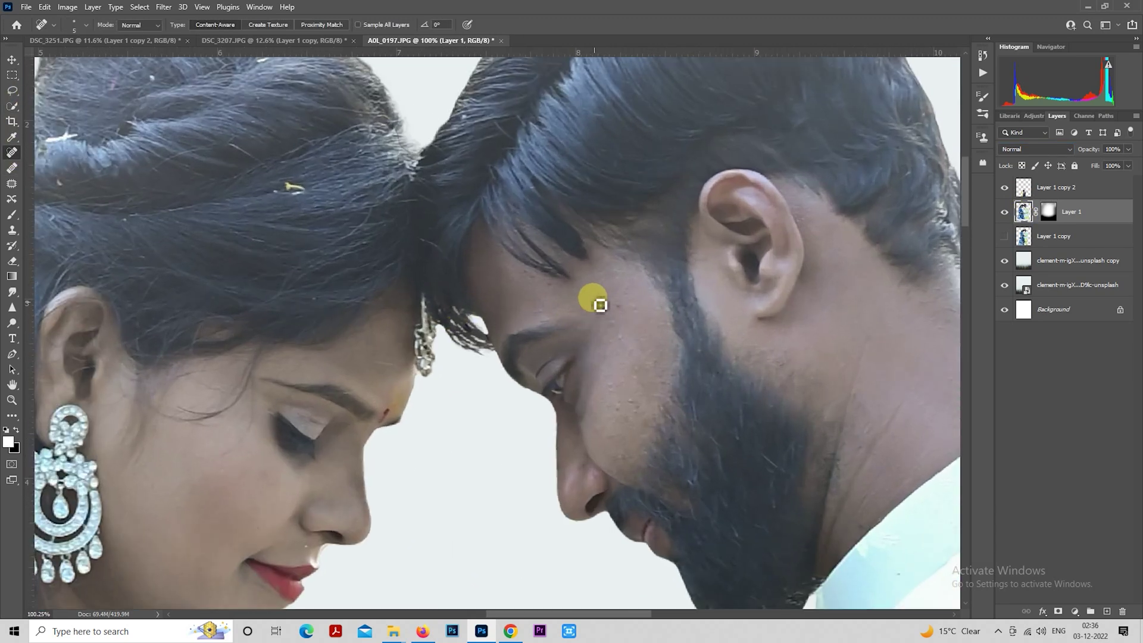
scroll(599, 288, "up", 2)
scroll(505, 225, "up", 1)
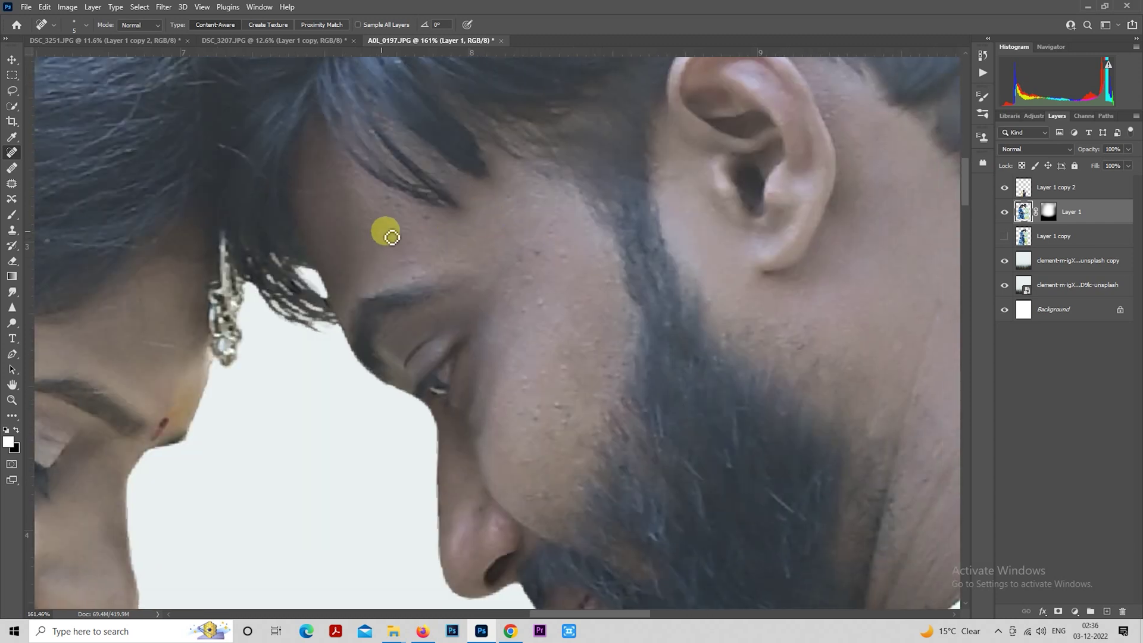
key("bracketright")
key("bracketright")
left_click(392, 204)
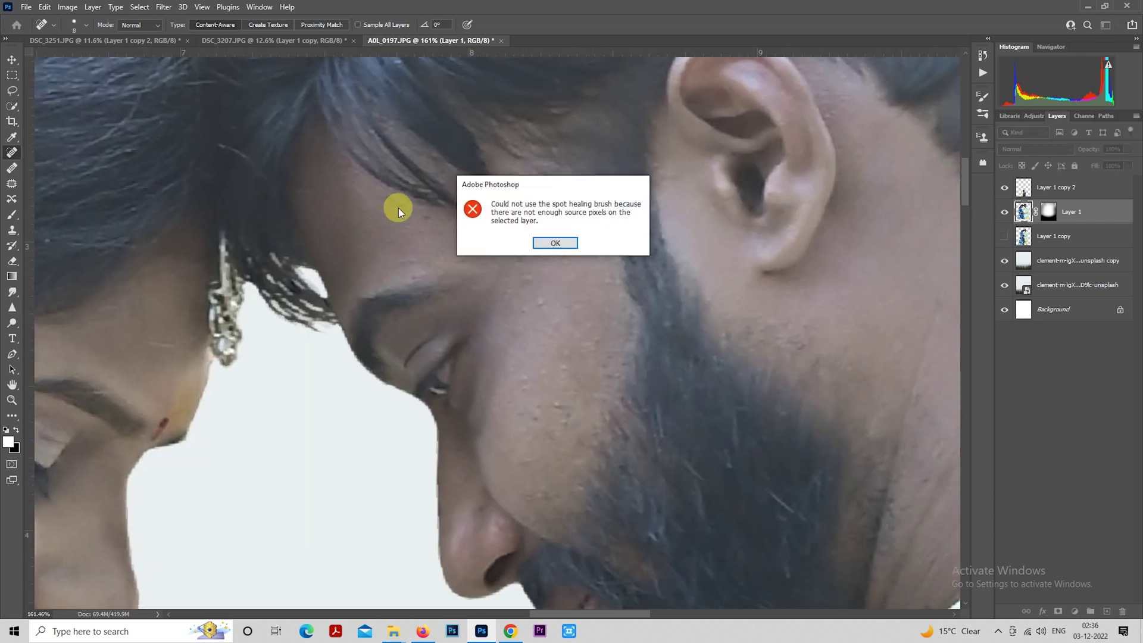
left_click(565, 242)
Step: With a size-15 Healing Brush, heal spots on the man's forehead, nose side and cheek
left_click(12, 169)
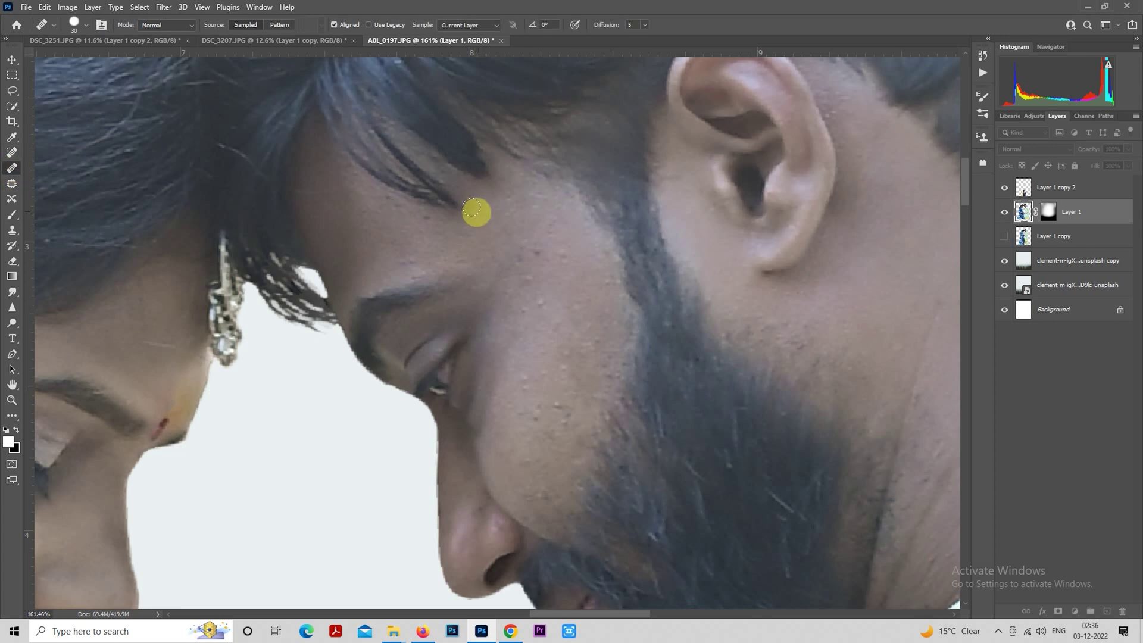
scroll(324, 236, "up", 1)
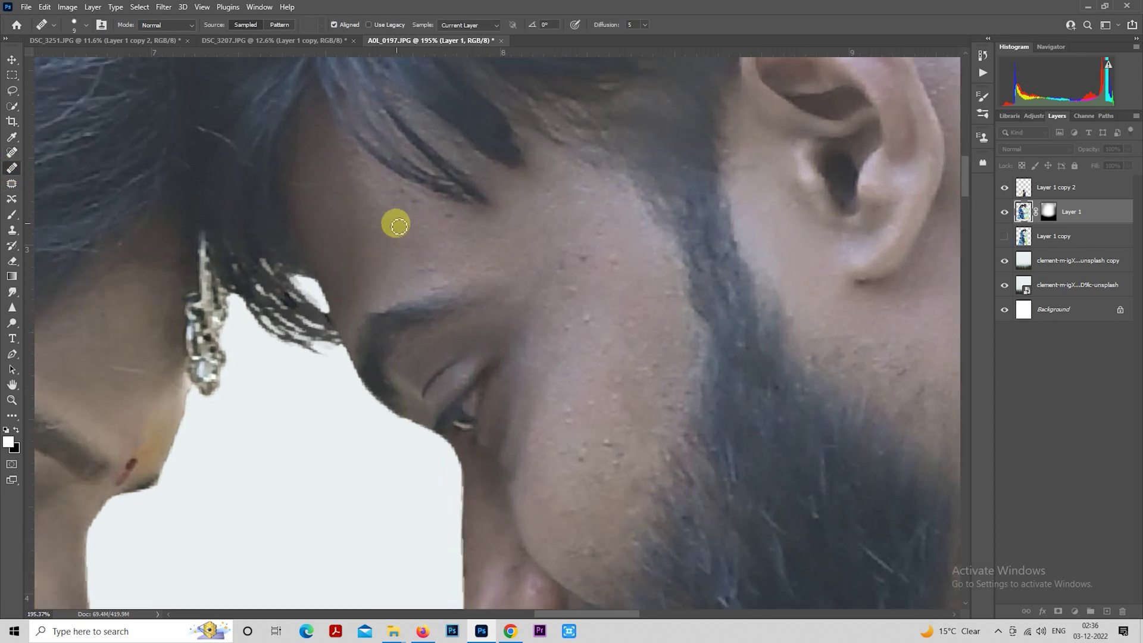
scroll(398, 227, "down", 1)
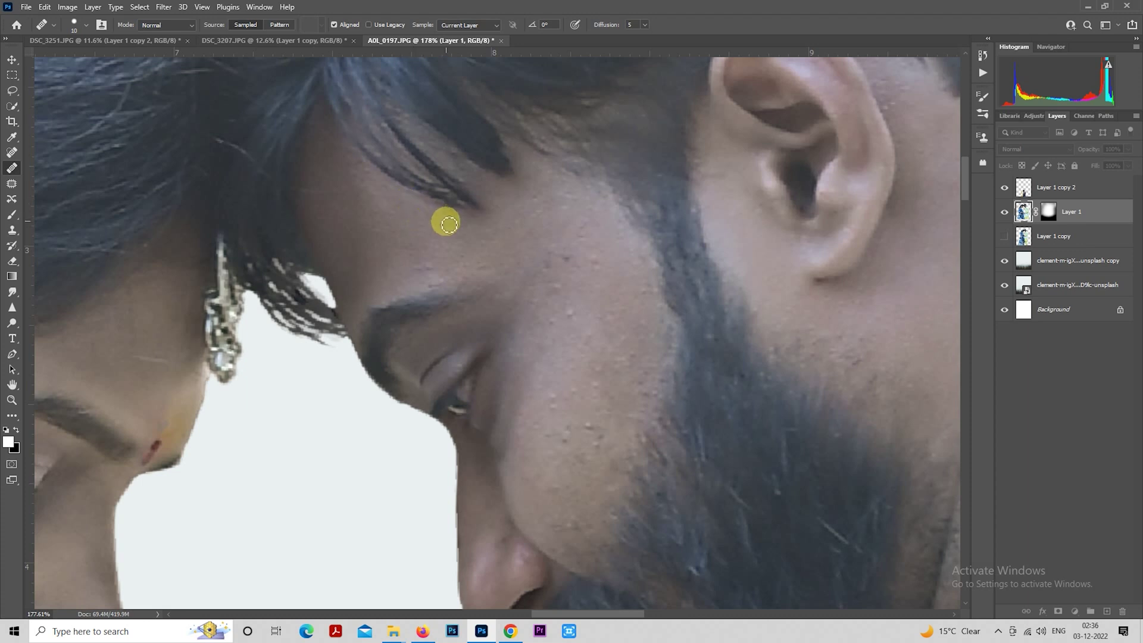
key("bracketright")
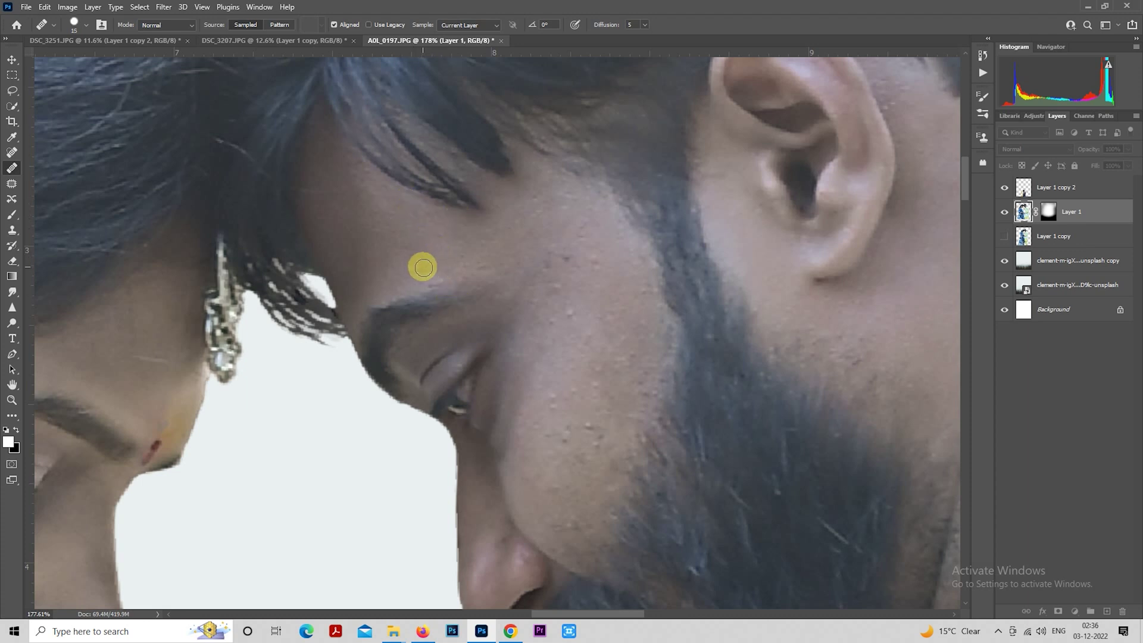
scroll(417, 254, "down", 2)
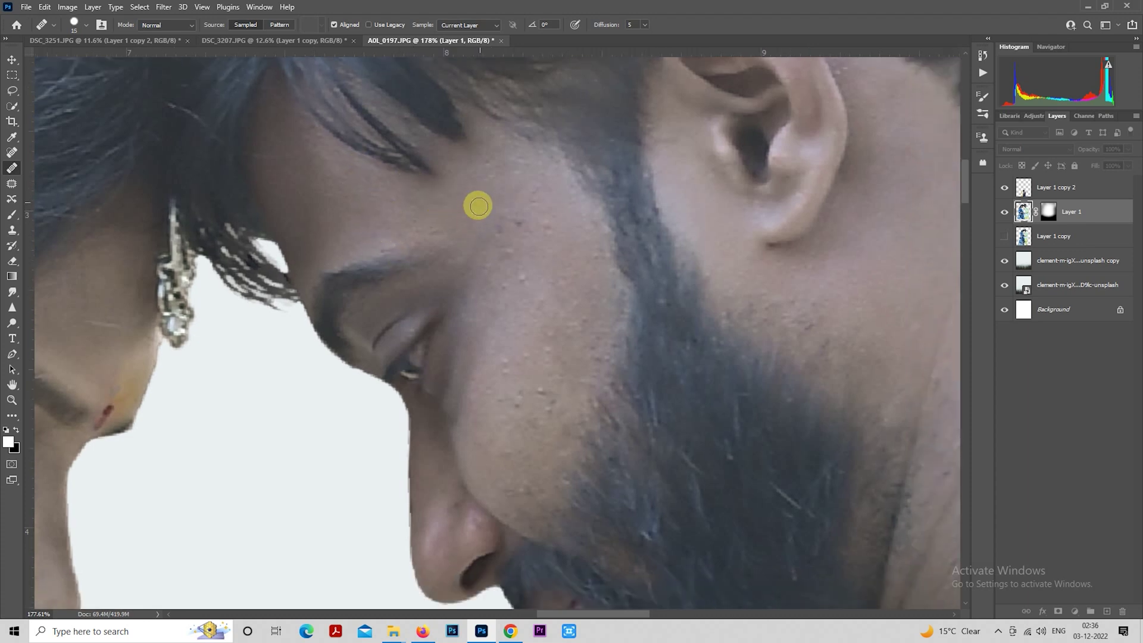
mouse_move(479, 206)
left_mouse_down()
mouse_move(497, 227)
mouse_move(531, 207)
mouse_move(509, 251)
mouse_move(503, 199)
mouse_move(549, 237)
left_mouse_up()
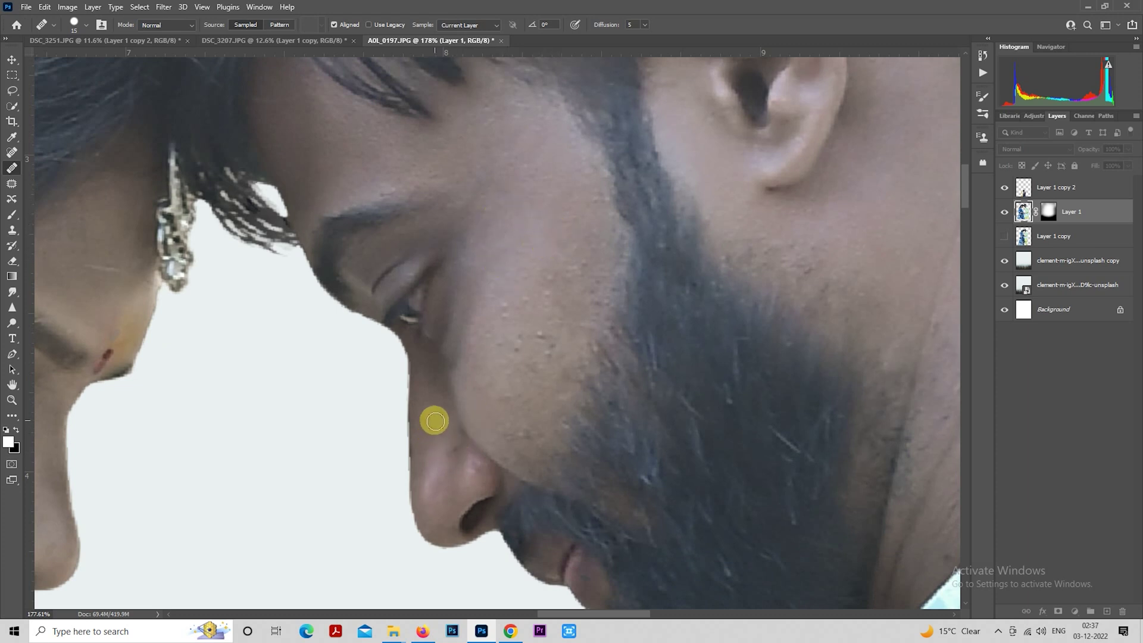
mouse_move(434, 421)
left_mouse_down()
mouse_move(447, 446)
mouse_move(477, 452)
mouse_move(473, 473)
mouse_move(500, 423)
mouse_move(506, 434)
mouse_move(528, 428)
mouse_move(515, 448)
mouse_move(540, 436)
mouse_move(483, 388)
mouse_move(485, 349)
mouse_move(518, 393)
mouse_move(524, 350)
mouse_move(508, 314)
mouse_move(425, 374)
left_mouse_up()
left_click(504, 365, "alt")
mouse_move(441, 421)
left_mouse_down()
mouse_move(423, 413)
mouse_move(428, 372)
mouse_move(464, 344)
mouse_move(451, 338)
mouse_move(455, 364)
mouse_move(451, 309)
mouse_move(475, 331)
mouse_move(482, 271)
mouse_move(468, 295)
mouse_move(459, 265)
mouse_move(451, 333)
mouse_move(431, 337)
mouse_move(455, 362)
mouse_move(440, 361)
mouse_move(441, 421)
mouse_move(464, 380)
mouse_move(492, 374)
mouse_move(446, 359)
left_mouse_up()
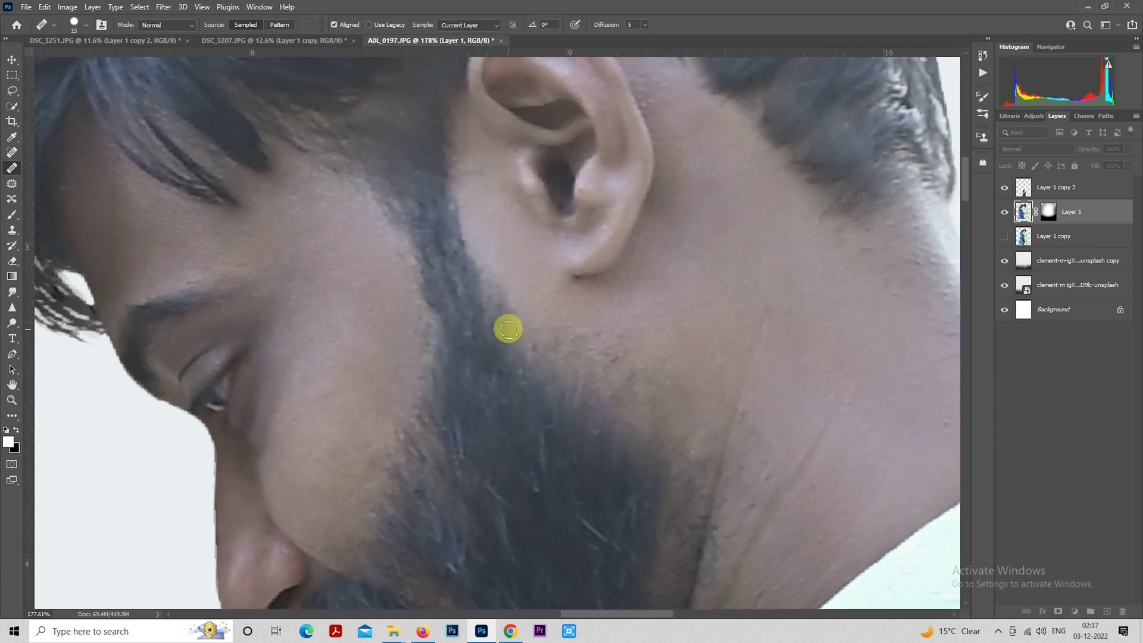
Step: Heal blemishes below the man's ear and across his neck toward the jaw
left_click_drag(507, 326, 362, 337)
left_click(413, 355)
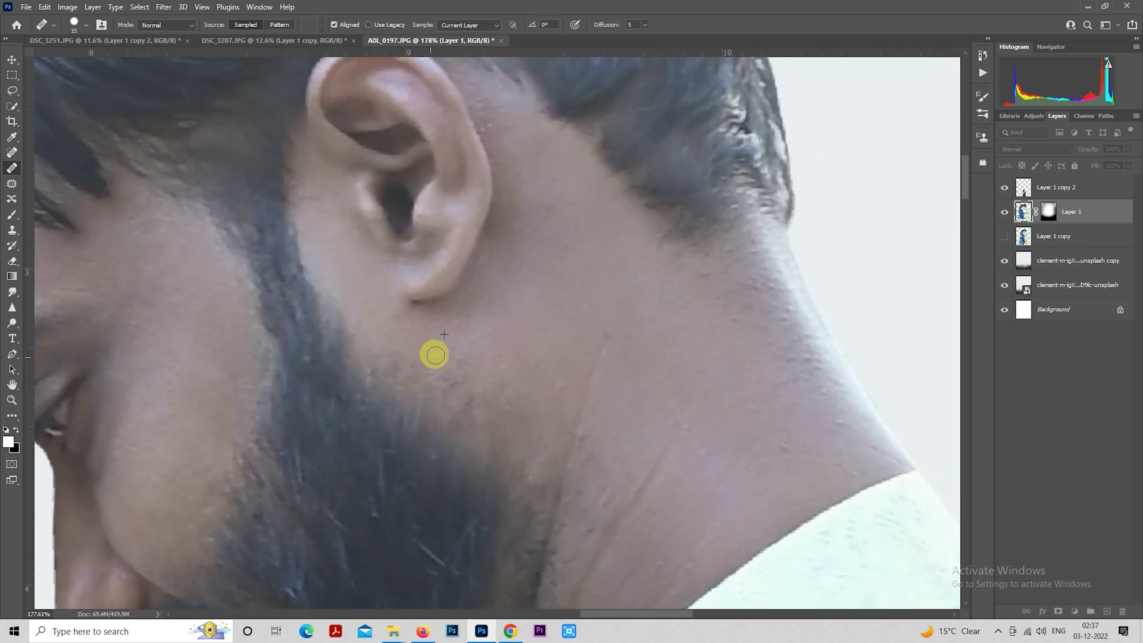
left_click_drag(459, 357, 462, 377)
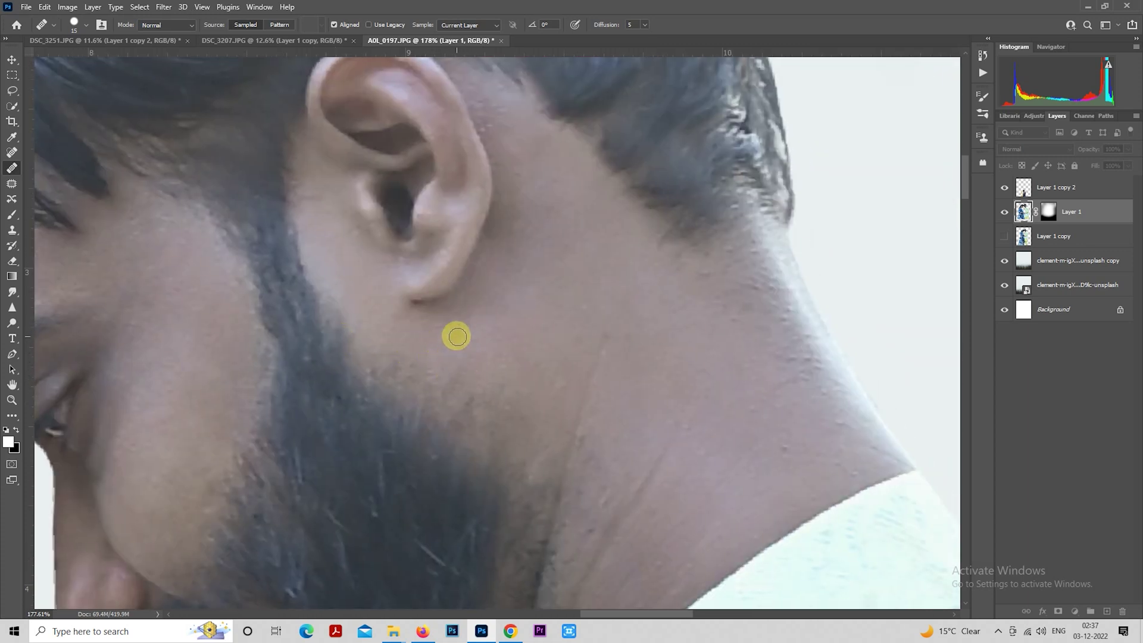
mouse_move(455, 334)
left_mouse_down()
mouse_move(426, 296)
mouse_move(406, 327)
left_mouse_up()
left_click(566, 319, "alt")
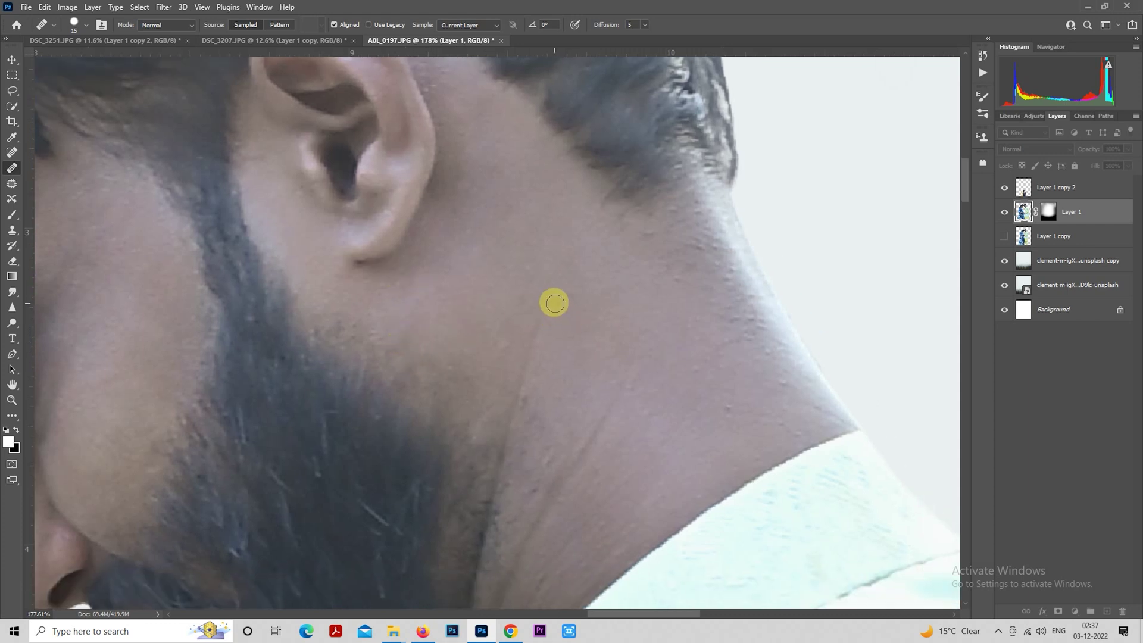
left_click(563, 281)
left_click_drag(526, 266, 428, 320)
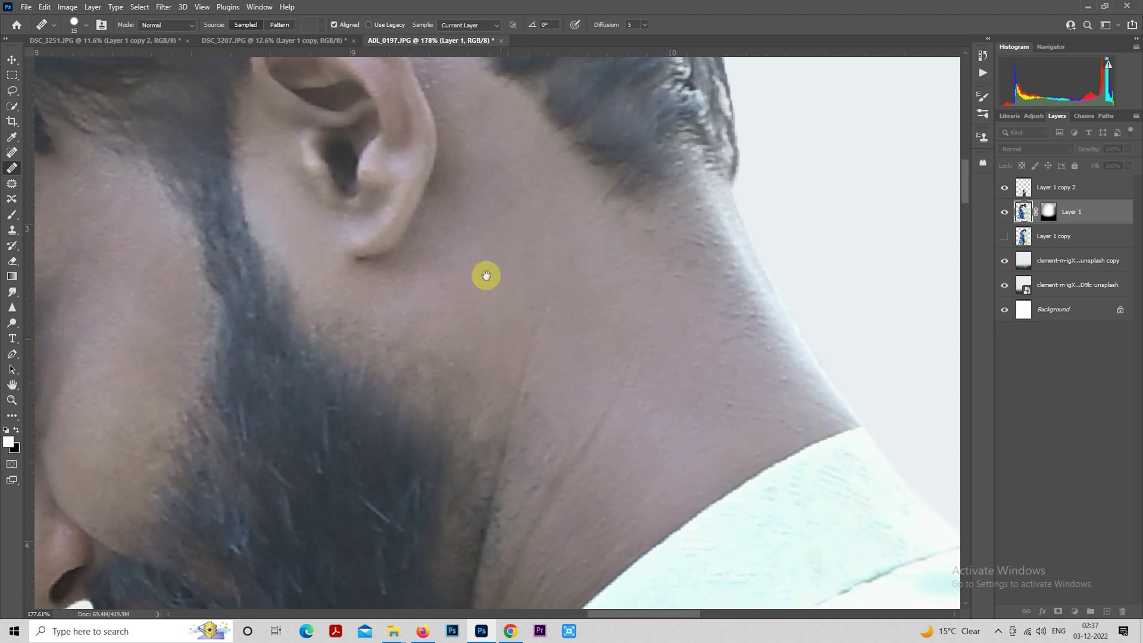
Step: Heal a spot on the man's lower neck and pan down toward the collar
scroll(523, 291, "down", 3)
left_click_drag(509, 317, 459, 266)
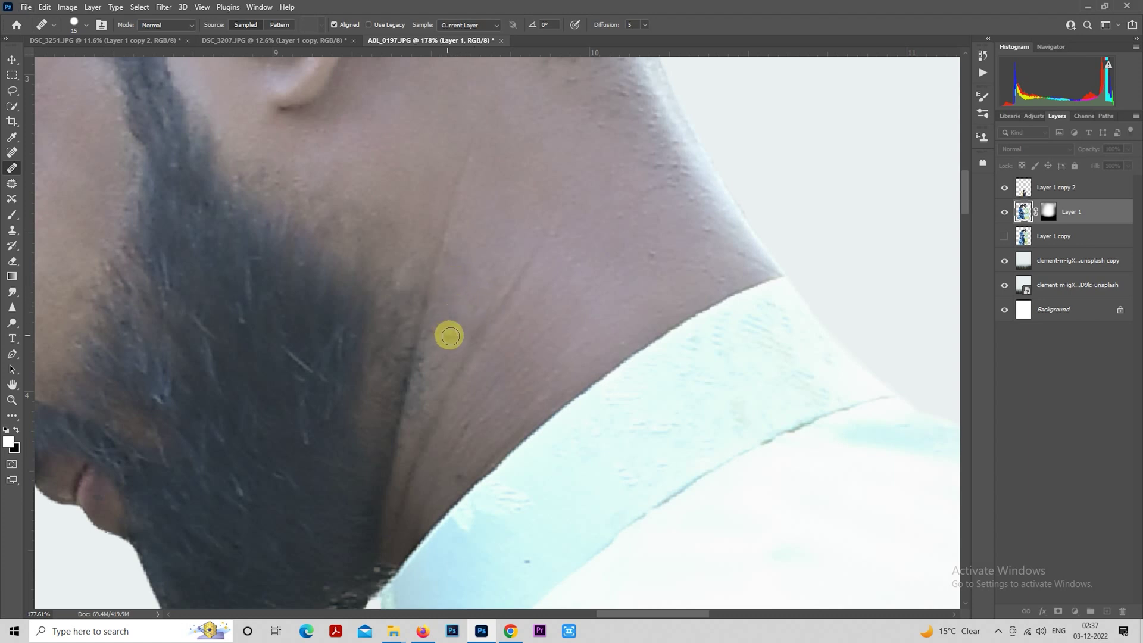
left_click_drag(447, 337, 459, 338)
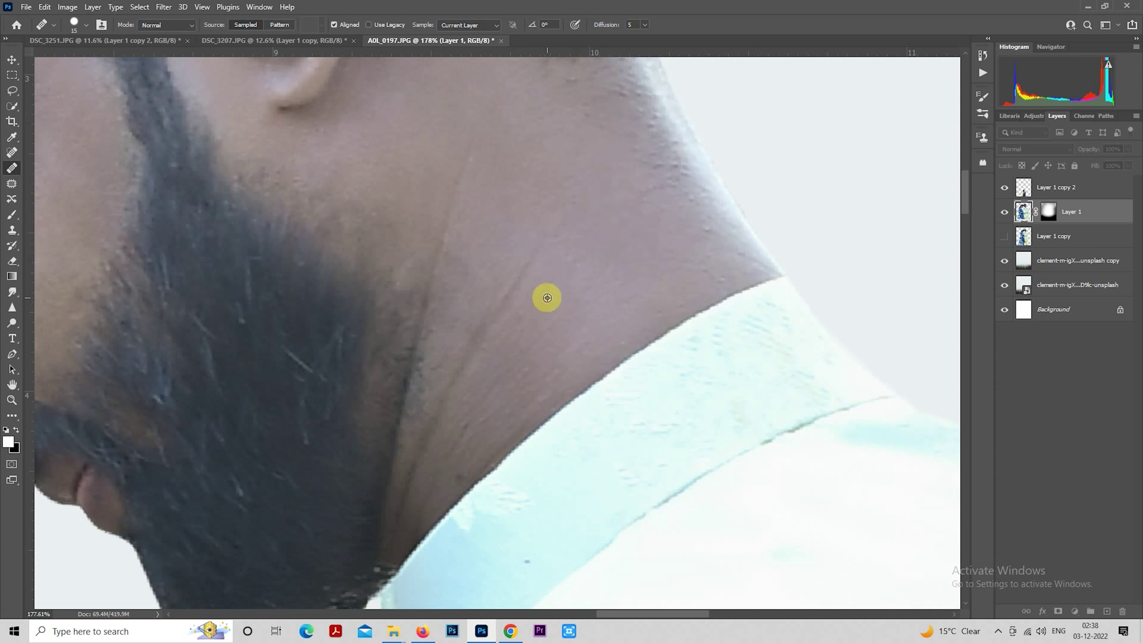
left_click_drag(424, 495, 401, 514)
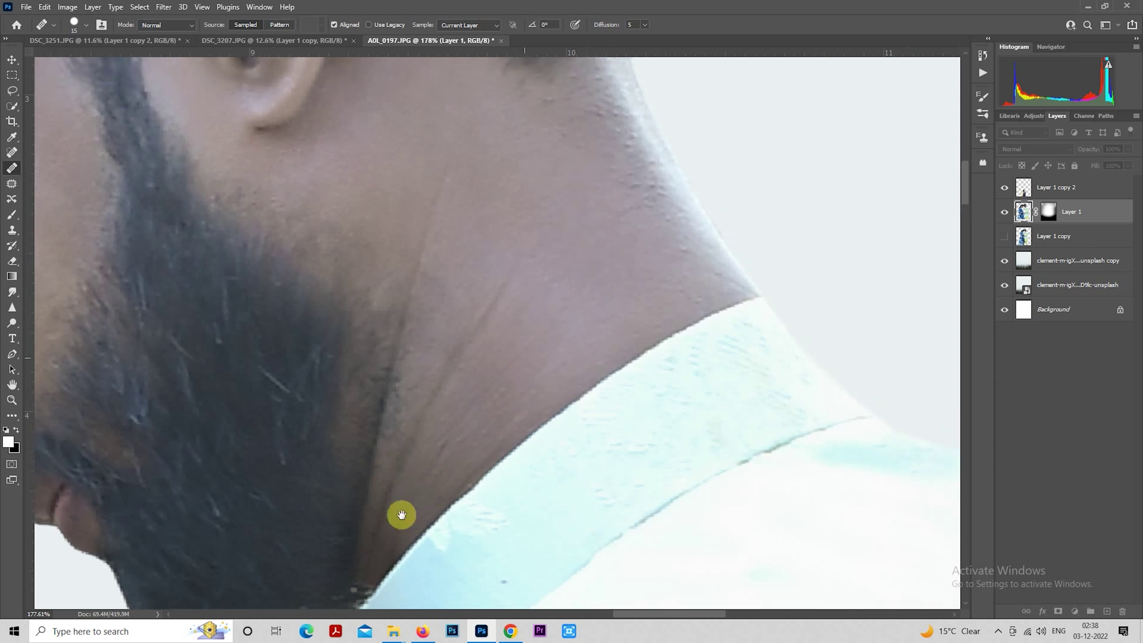
scroll(401, 515, "down", 1)
scroll(637, 319, "down", 1)
scroll(640, 321, "down", 2)
Step: Zoom in on the woman's face, heal her cheek skin, then zoom back out
scroll(550, 342, "down", 1)
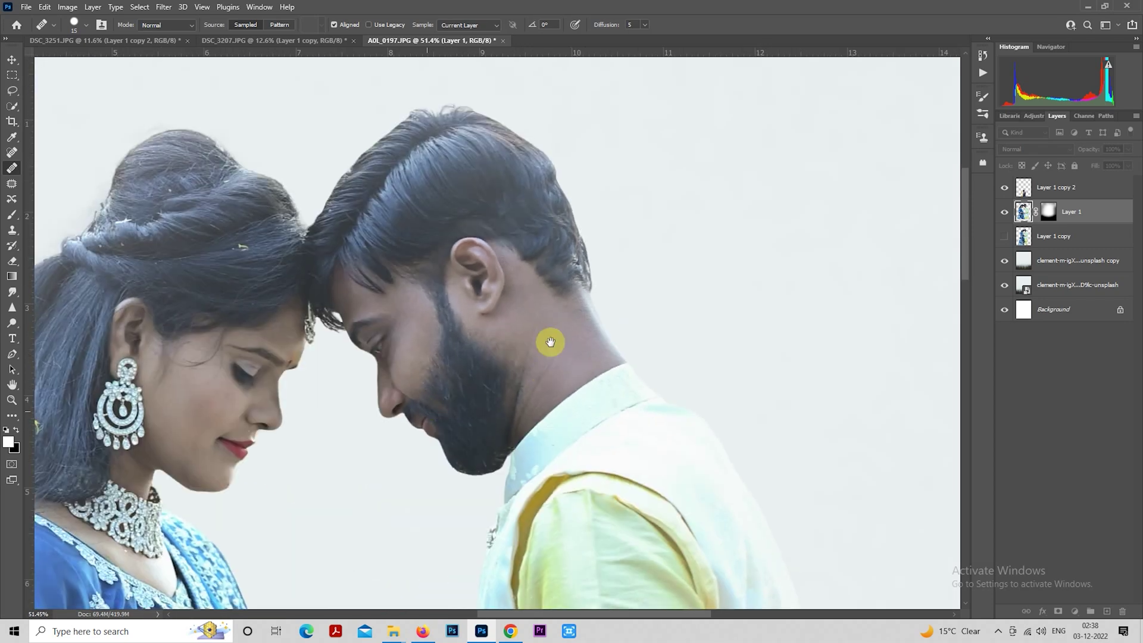
scroll(459, 255, "up", 1)
scroll(459, 395, "up", 2)
scroll(548, 367, "up", 1)
scroll(577, 373, "up", 1)
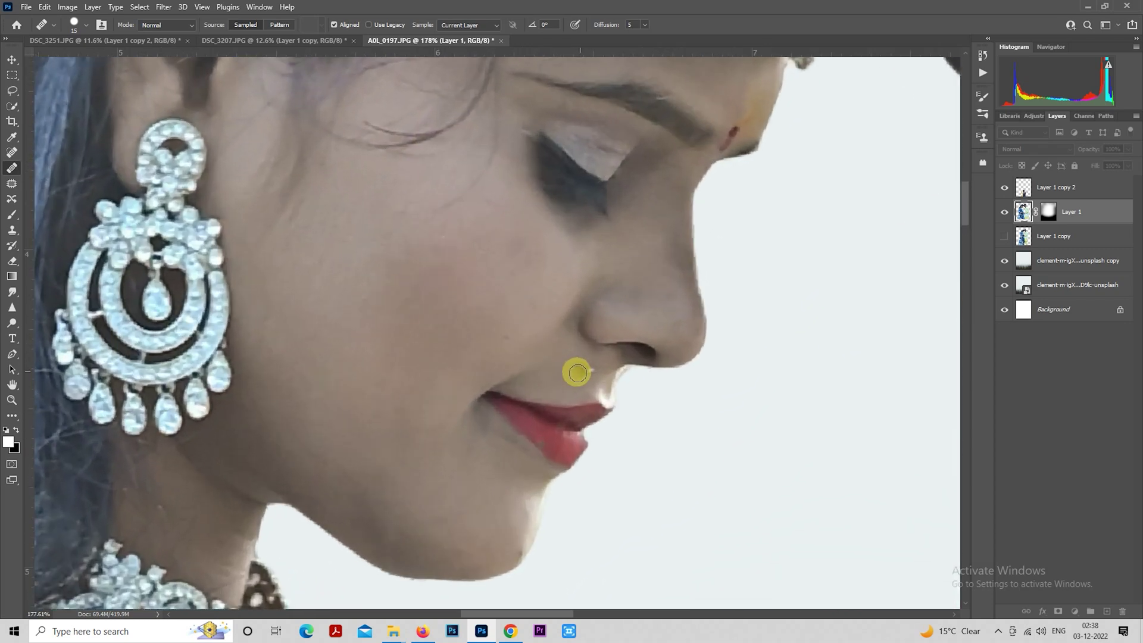
left_click_drag(613, 344, 434, 403)
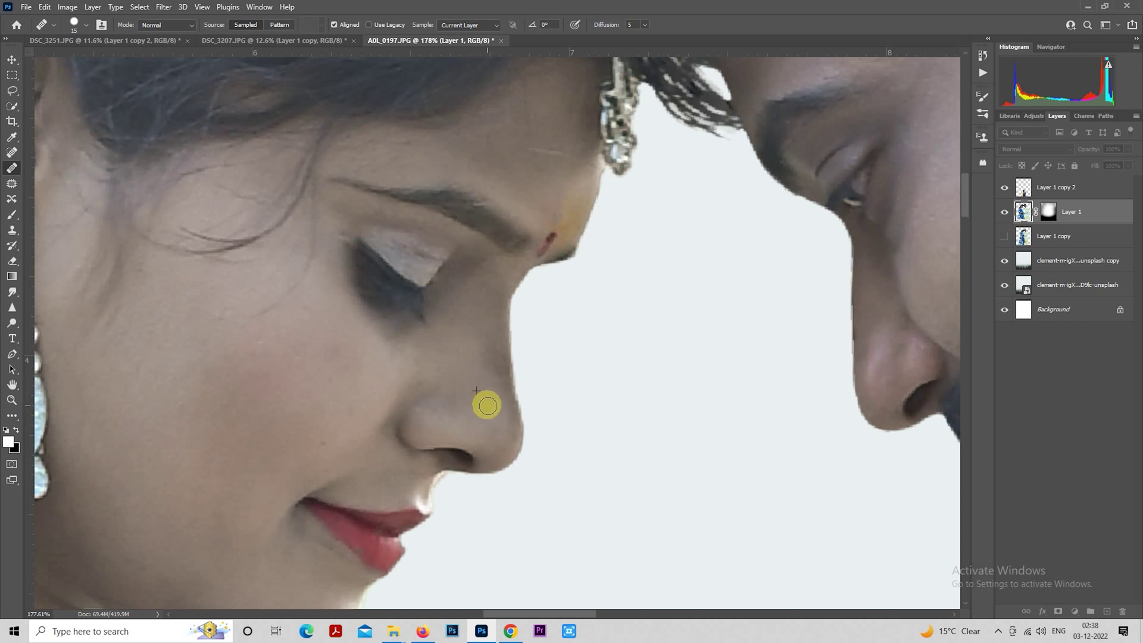
scroll(505, 293, "up", 3)
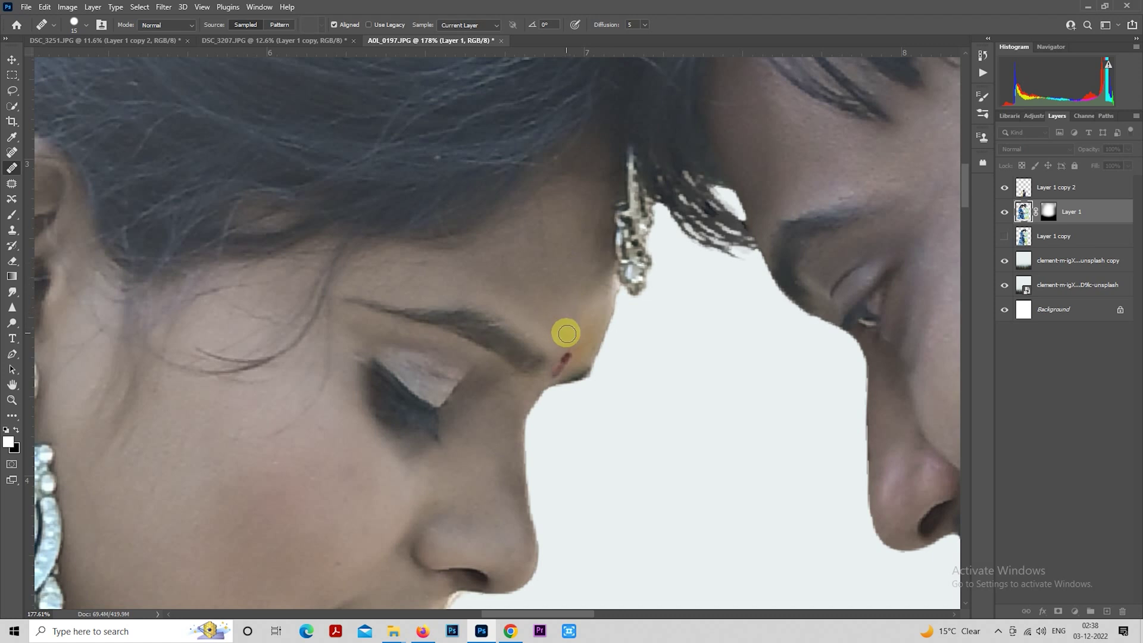
left_click_drag(560, 337, 645, 304)
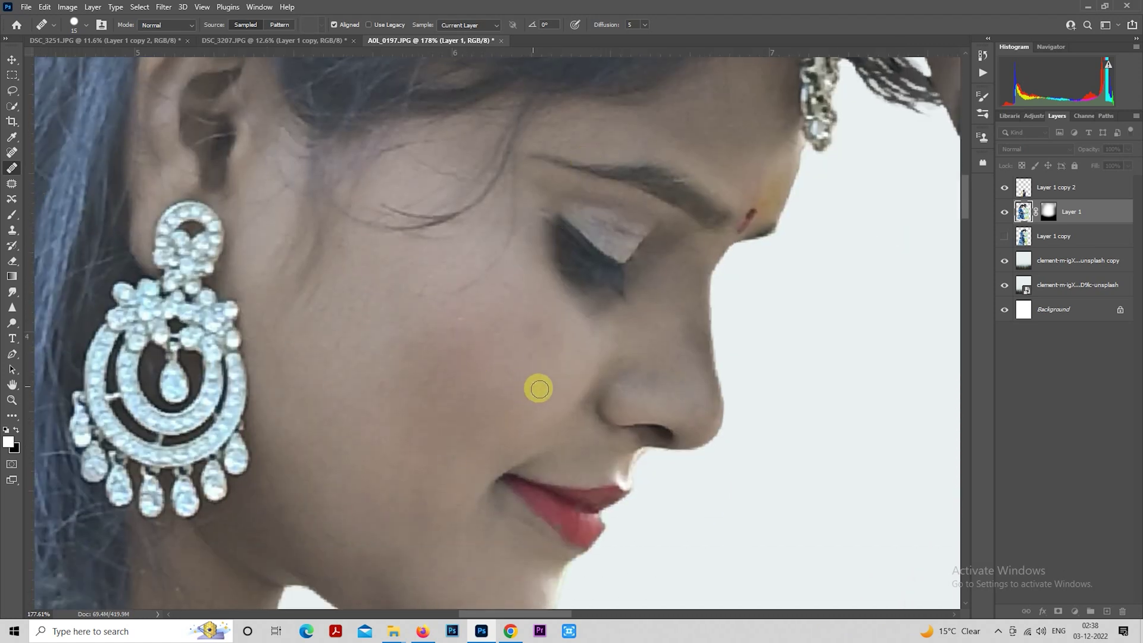
mouse_move(533, 343)
left_mouse_down()
mouse_move(485, 334)
mouse_move(600, 282)
mouse_move(562, 202)
mouse_move(500, 289)
mouse_move(533, 254)
mouse_move(570, 332)
left_mouse_up()
scroll(569, 332, "down", 4)
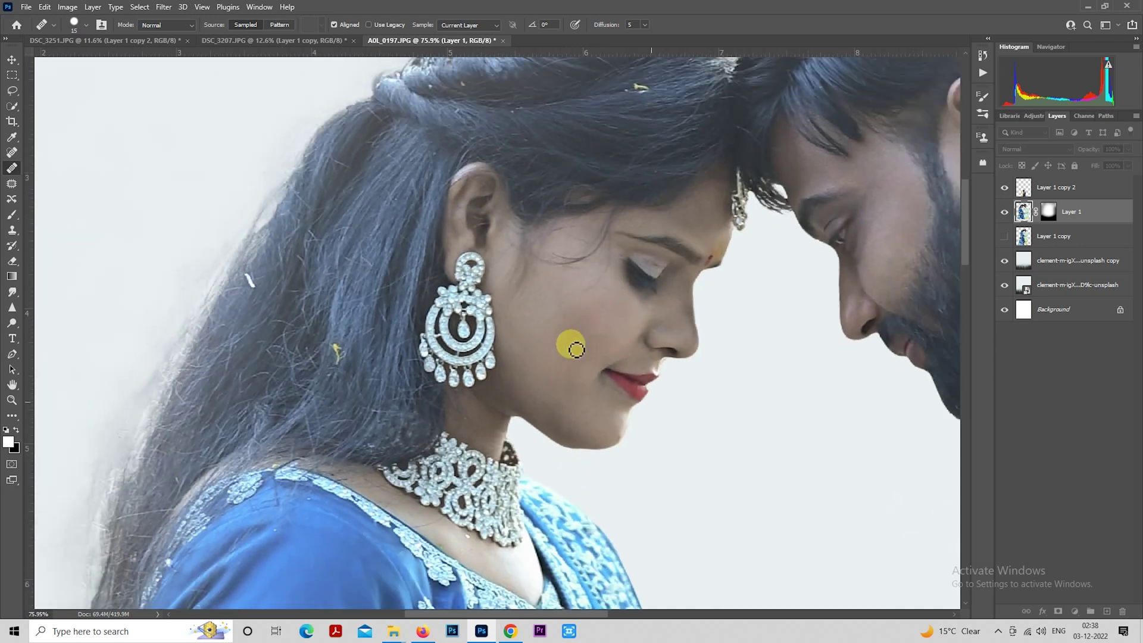
scroll(569, 332, "down", 1)
scroll(570, 332, "down", 2)
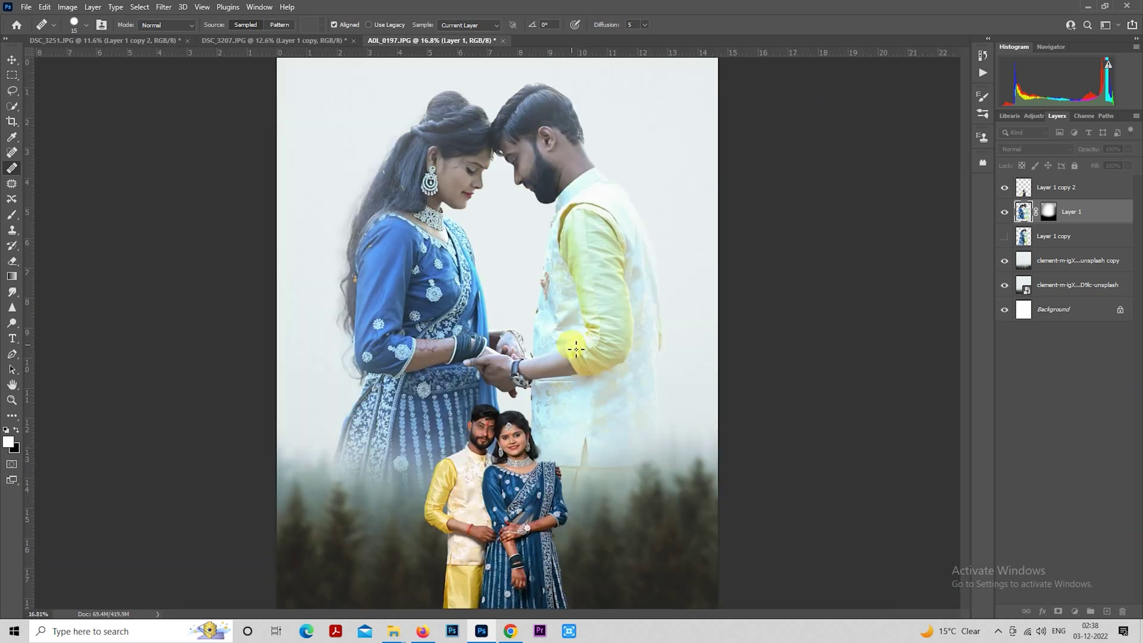
Step: Apply SkinFiner smoothing (amount 65, contrast +15) to the large couple, checking faces at 1:1
left_click(162, 10)
left_click(328, 323)
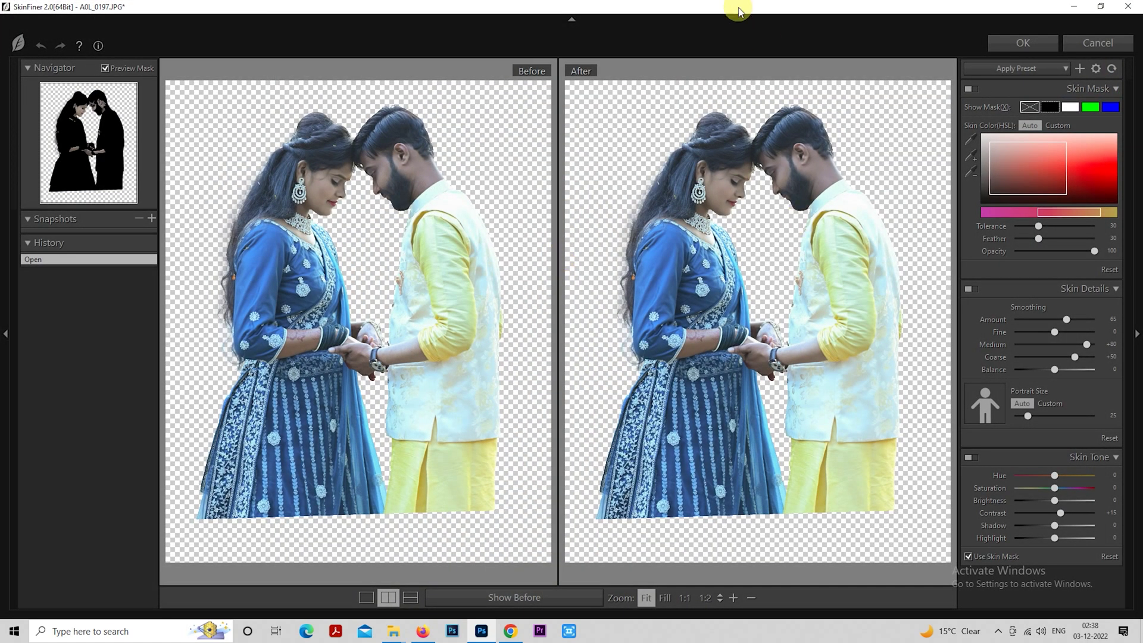
left_click(716, 193)
left_click_drag(778, 155, 596, 293)
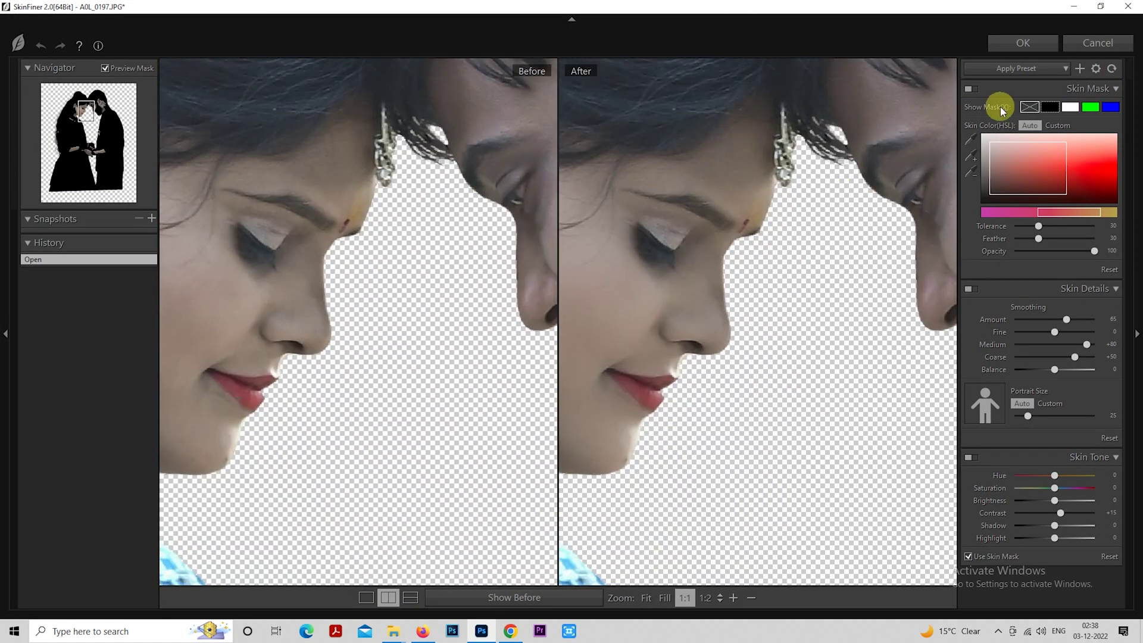
left_click(1005, 46)
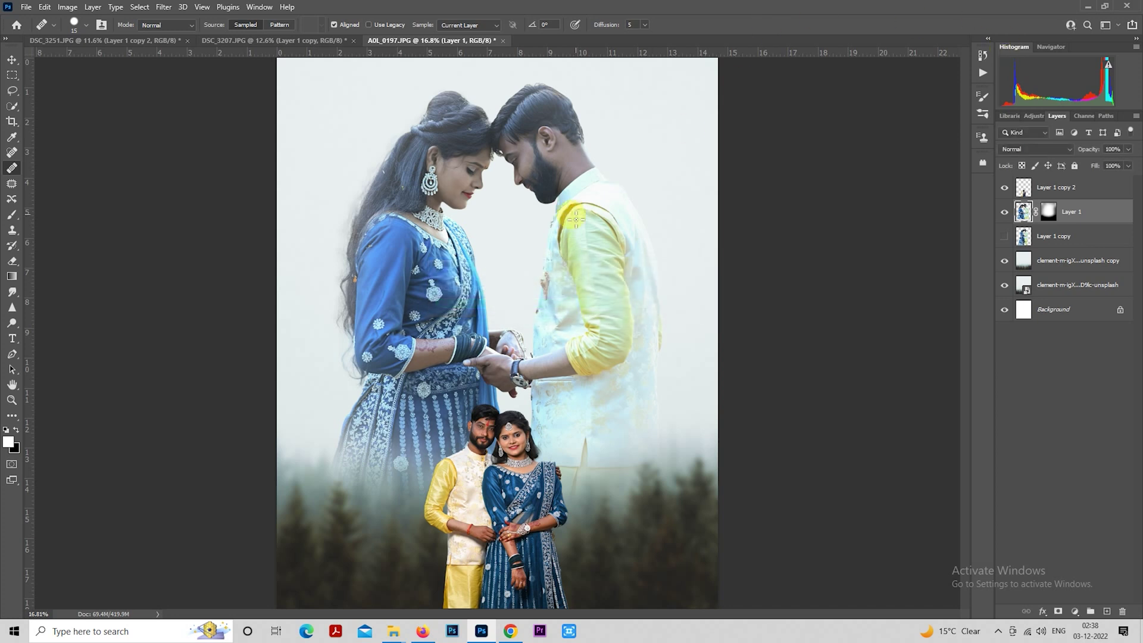
Step: Lower the large couple layer's opacity to 50%
scroll(575, 220, "down", 2)
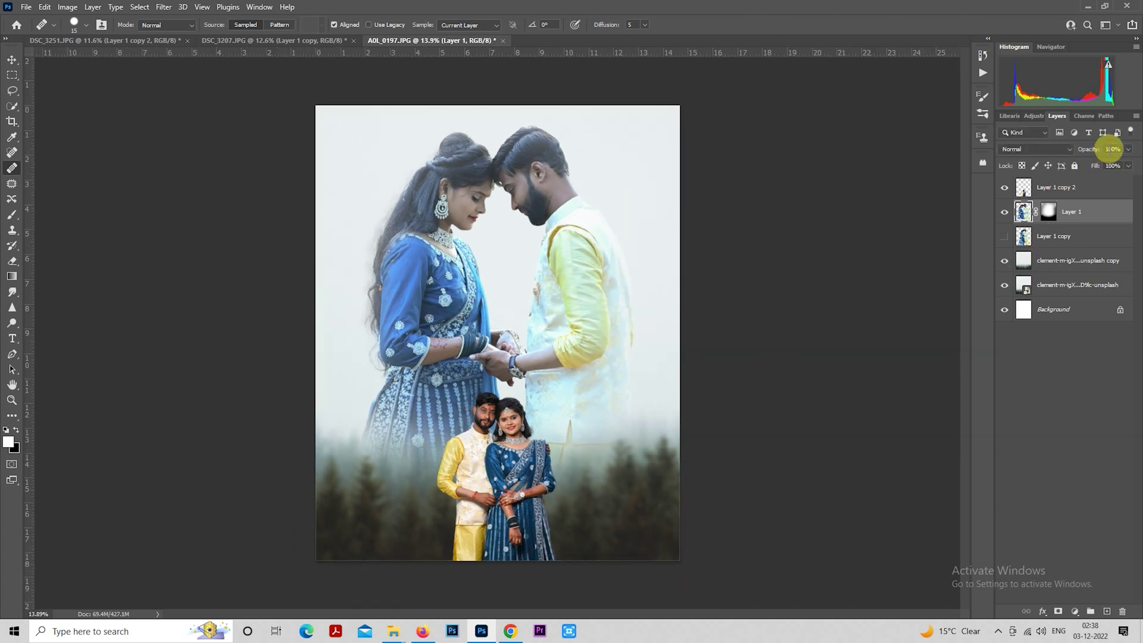
left_click(1112, 149)
type("50")
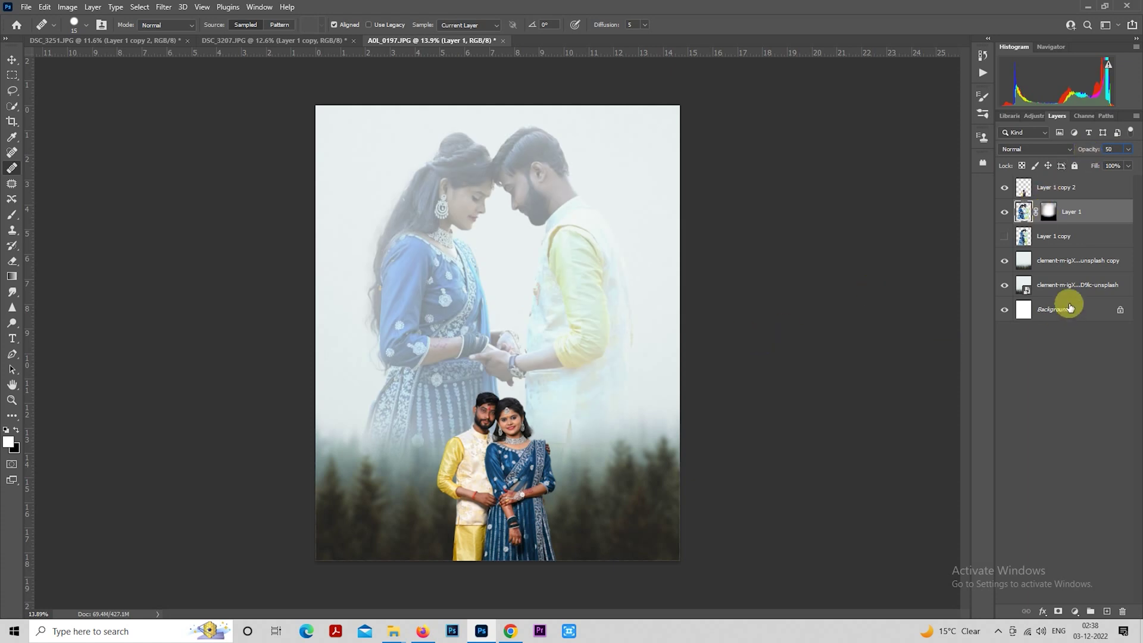
Step: Hide the Layer 1 copy layer and nudge the large couple photo slightly down
left_click(1051, 261)
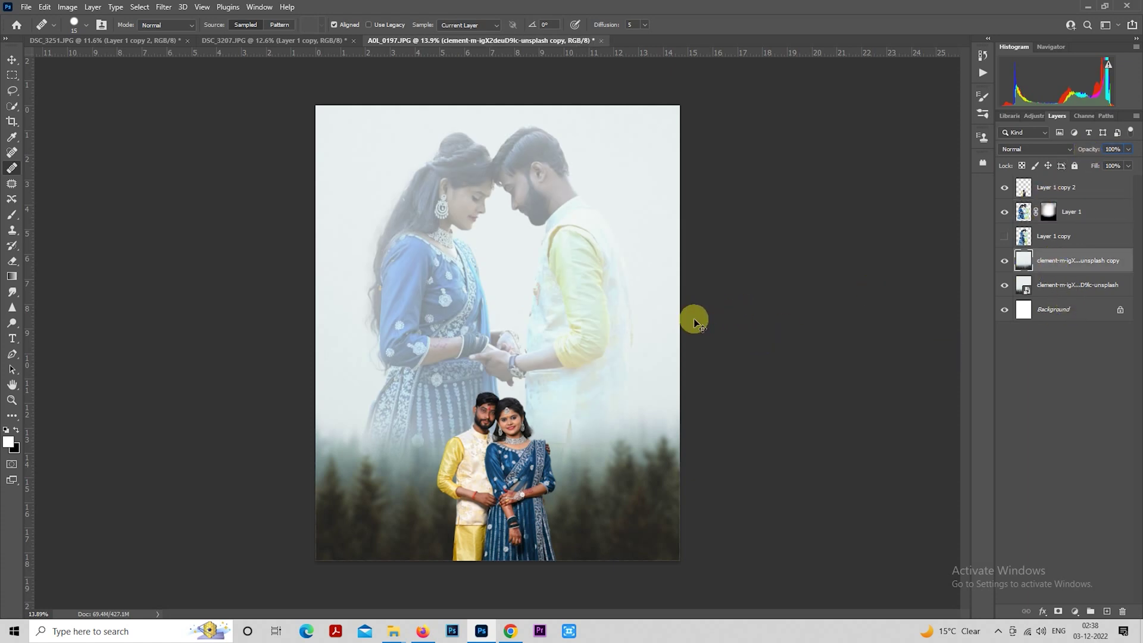
left_click(1004, 236)
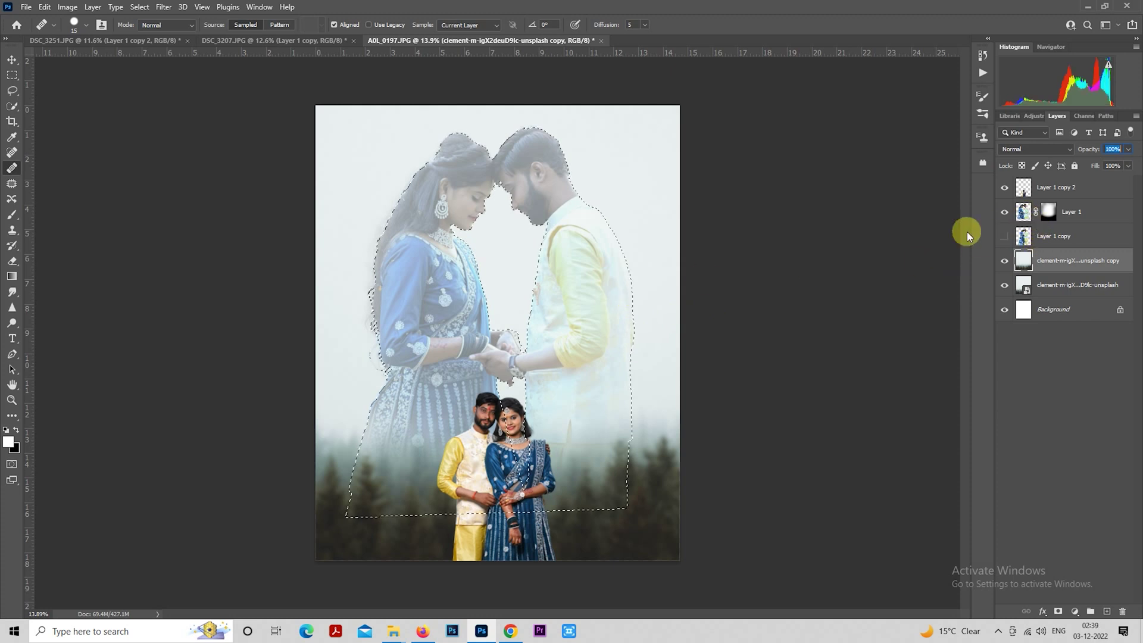
left_click_drag(1087, 217, 1032, 225)
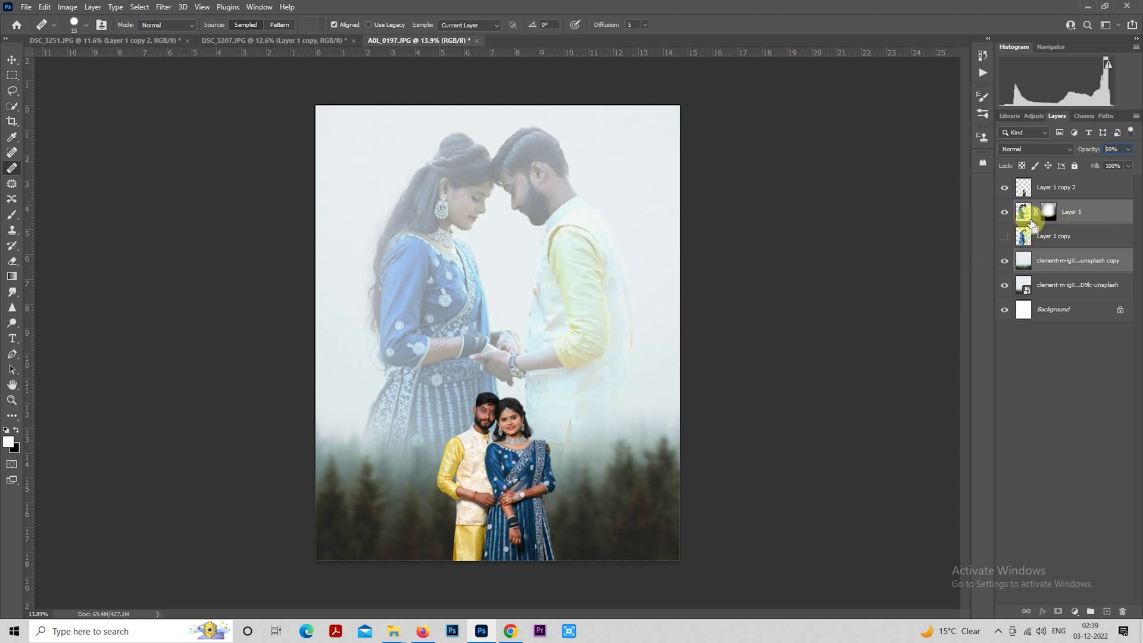
left_click_drag(646, 283, 646, 289)
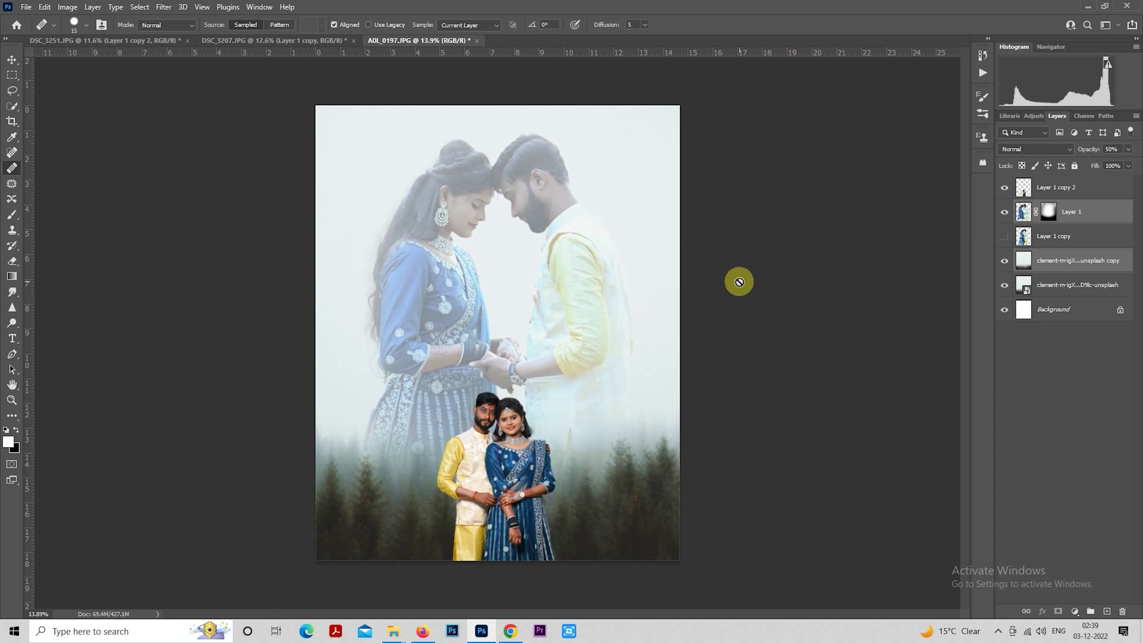
scroll(610, 286, "down", 1)
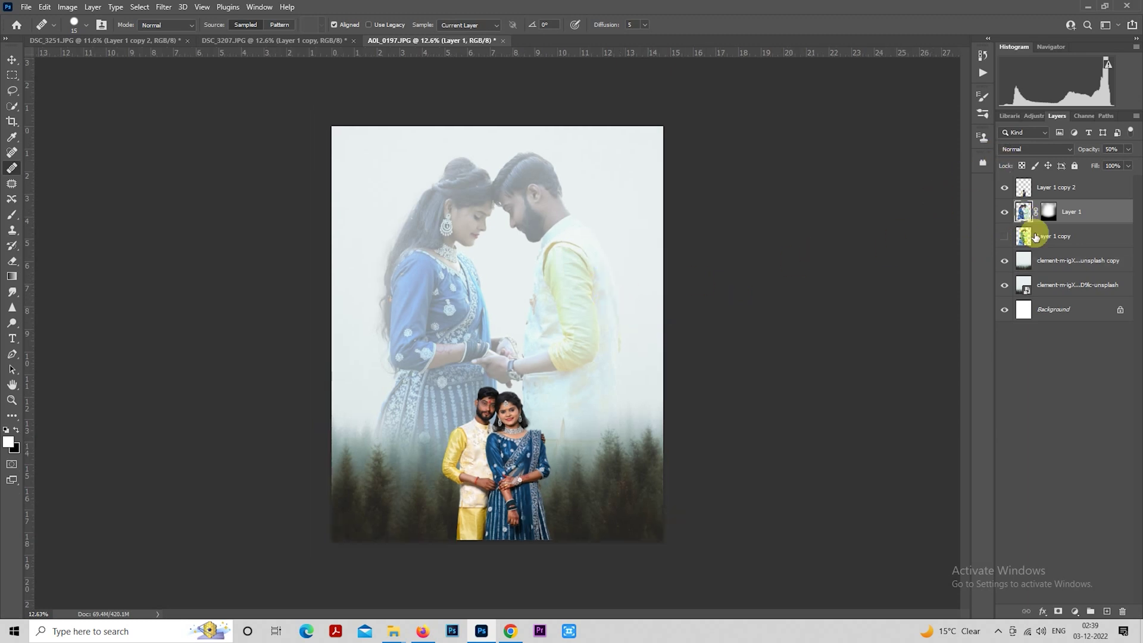
Step: Select Layer 1 copy 2, zoom in, and set the Spot Healing Brush to Content-Aware
left_click(1044, 190)
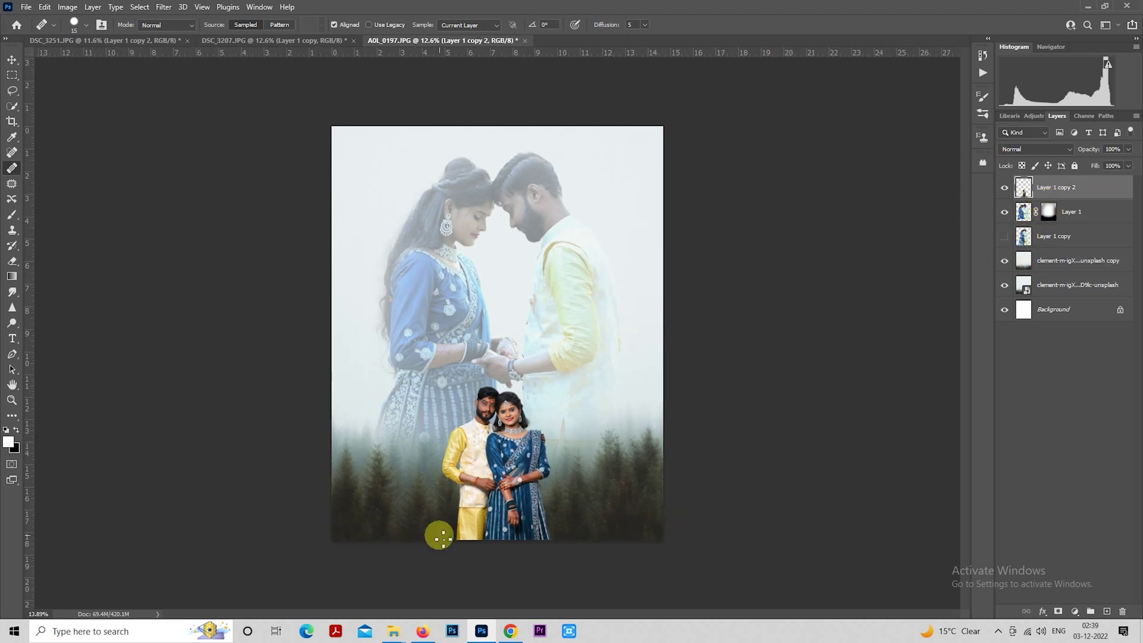
scroll(439, 533, "up", 4)
scroll(452, 476, "up", 4)
scroll(471, 428, "up", 4)
scroll(481, 409, "up", 3)
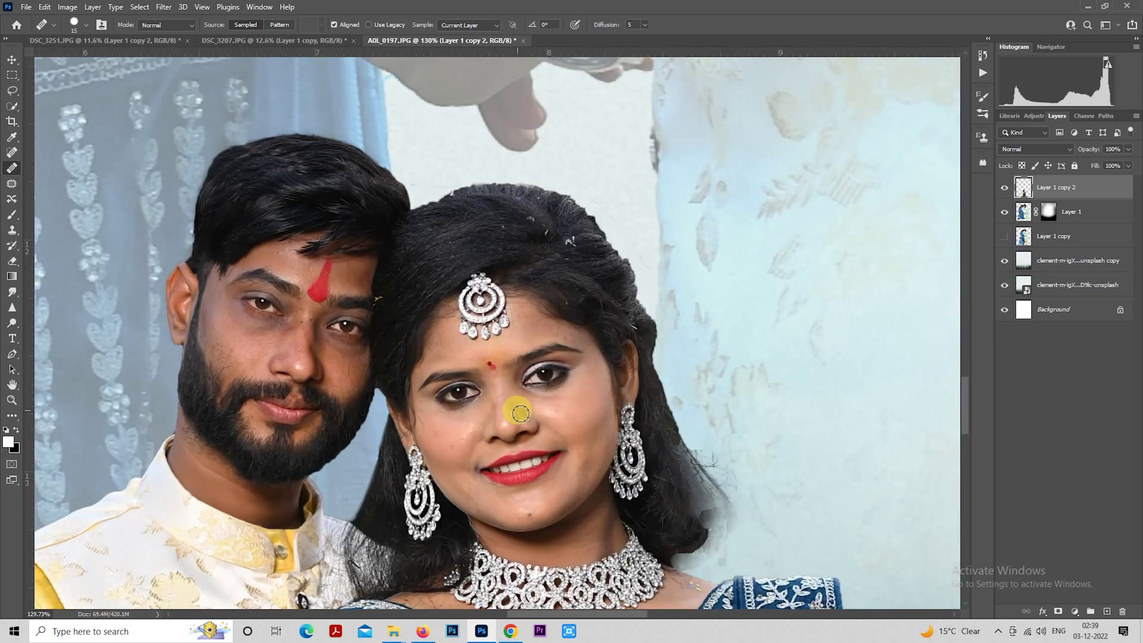
scroll(511, 408, "up", 4)
scroll(556, 408, "up", 2)
scroll(581, 400, "down", 3)
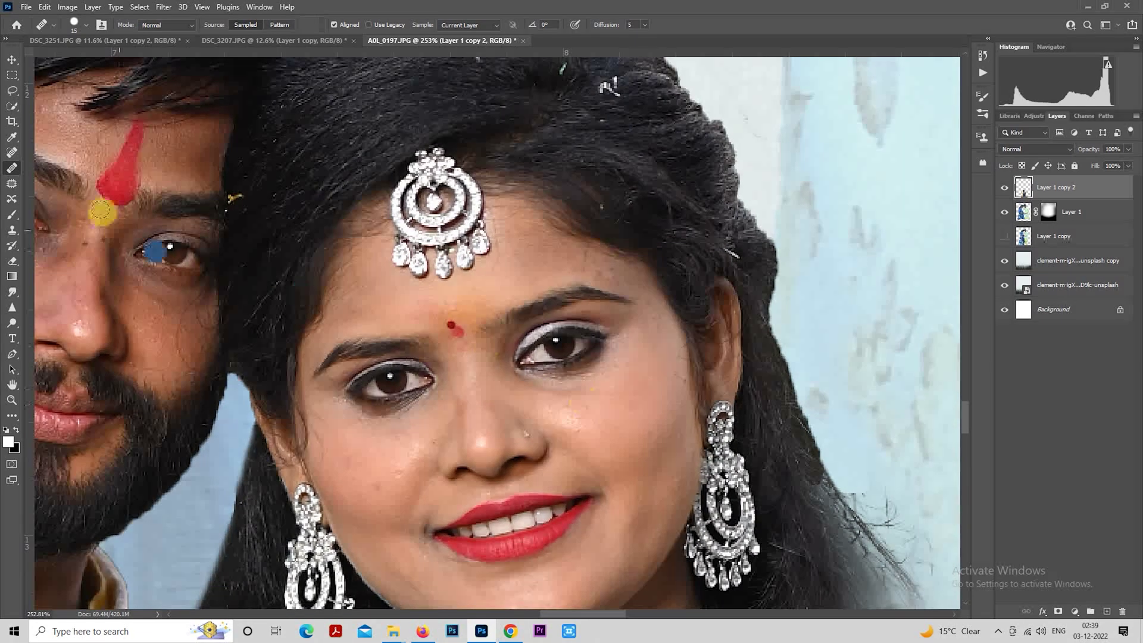
left_click(12, 152)
Step: Heal the white, purple and yellow specks in the woman's hair and on the man's brow
scroll(521, 234, "up", 2)
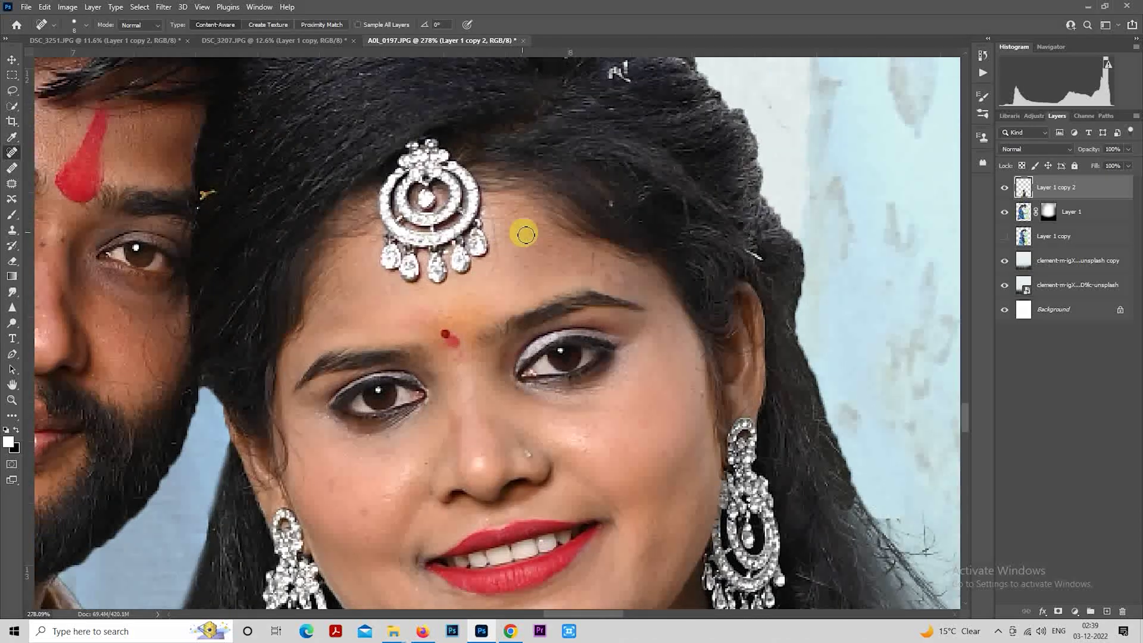
scroll(536, 190, "up", 2)
left_click_drag(548, 153, 553, 301)
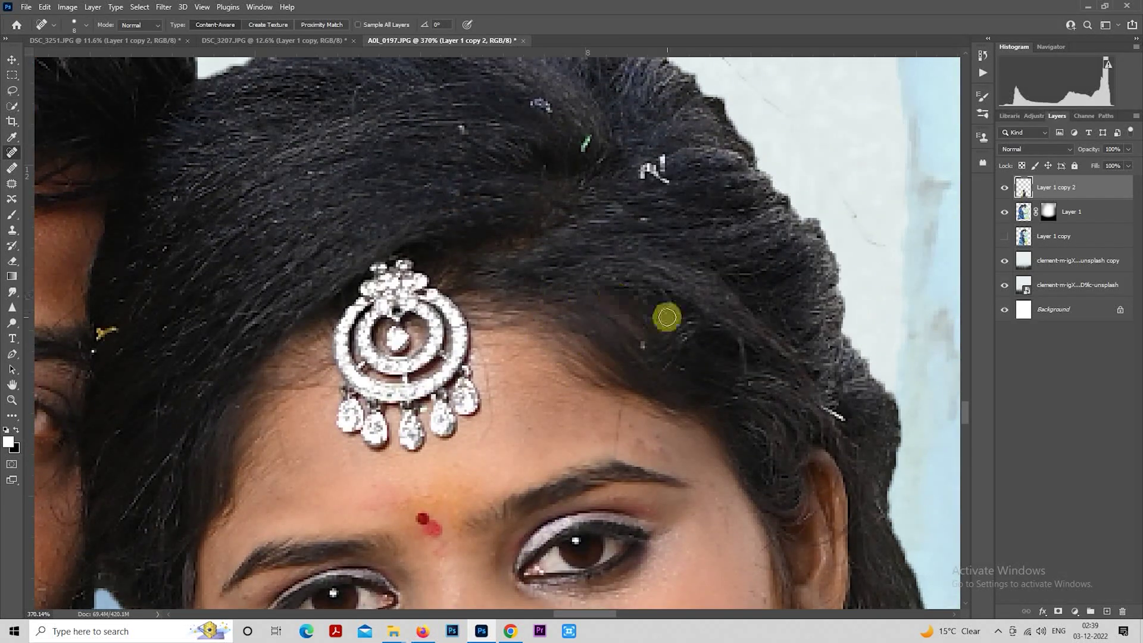
left_click(642, 345)
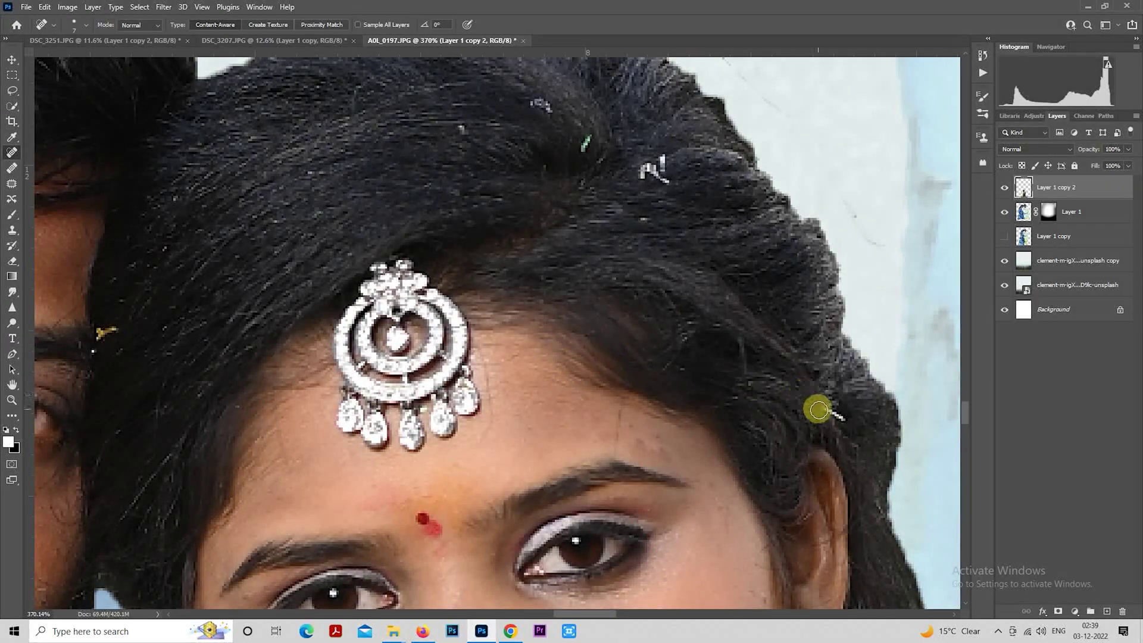
scroll(599, 349, "down", 1)
scroll(625, 334, "up", 1)
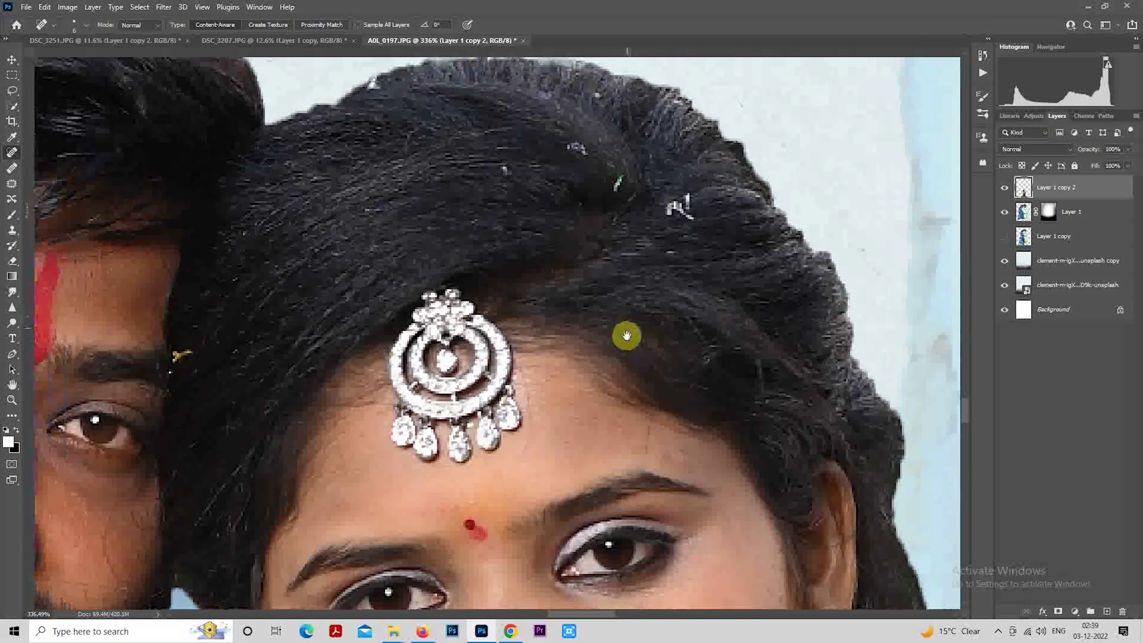
left_click(184, 363)
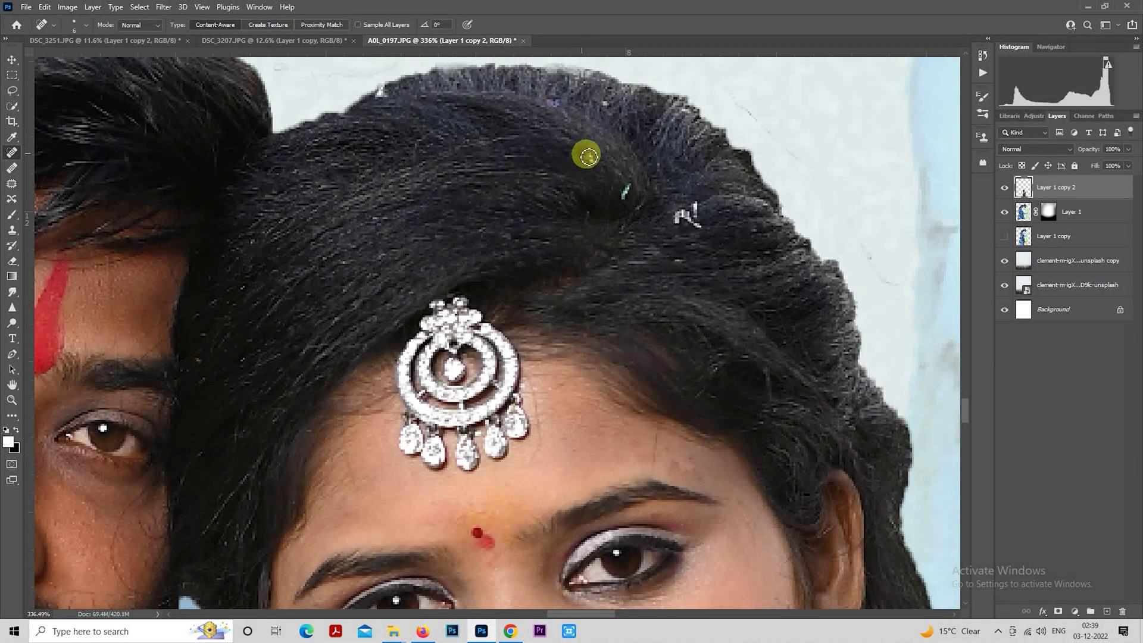
left_click(584, 155)
left_click(550, 103)
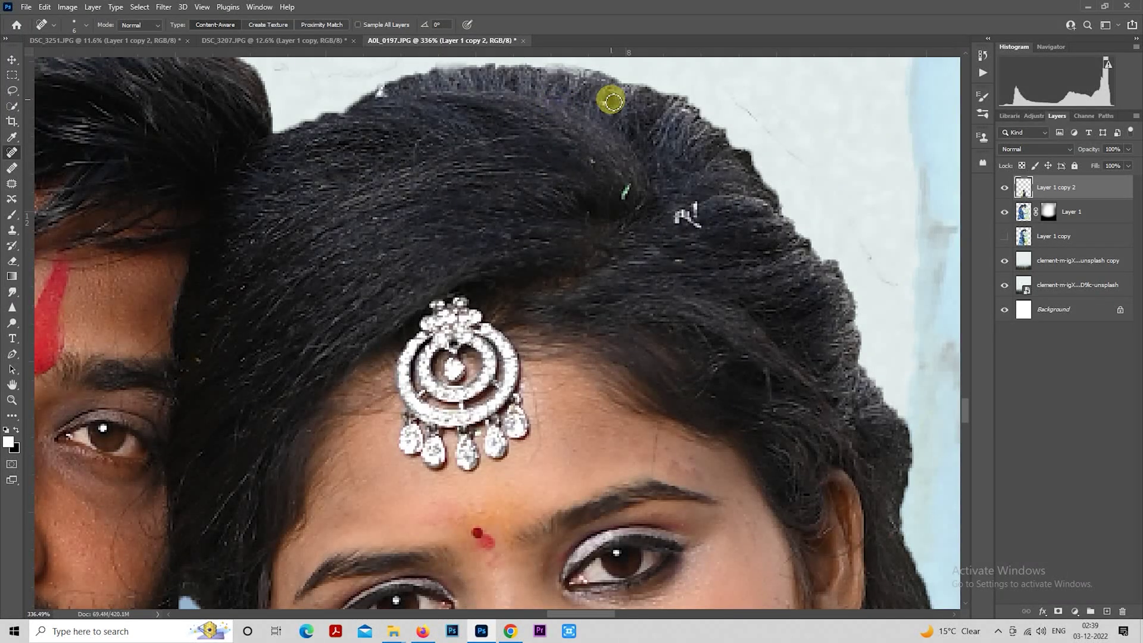
left_click(592, 161)
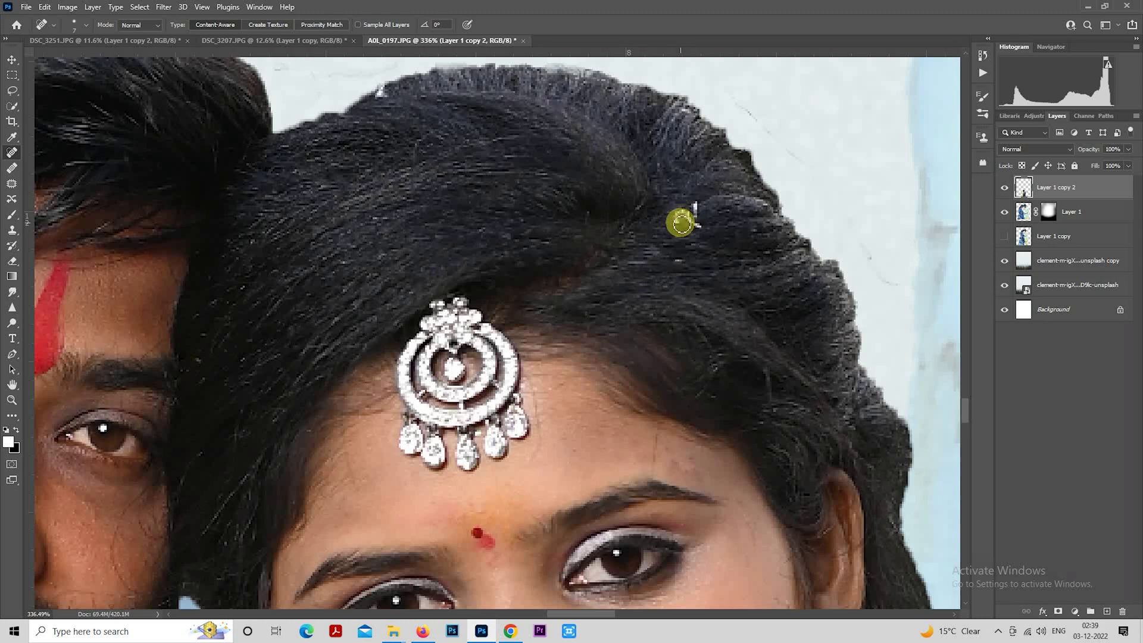
left_click(684, 217)
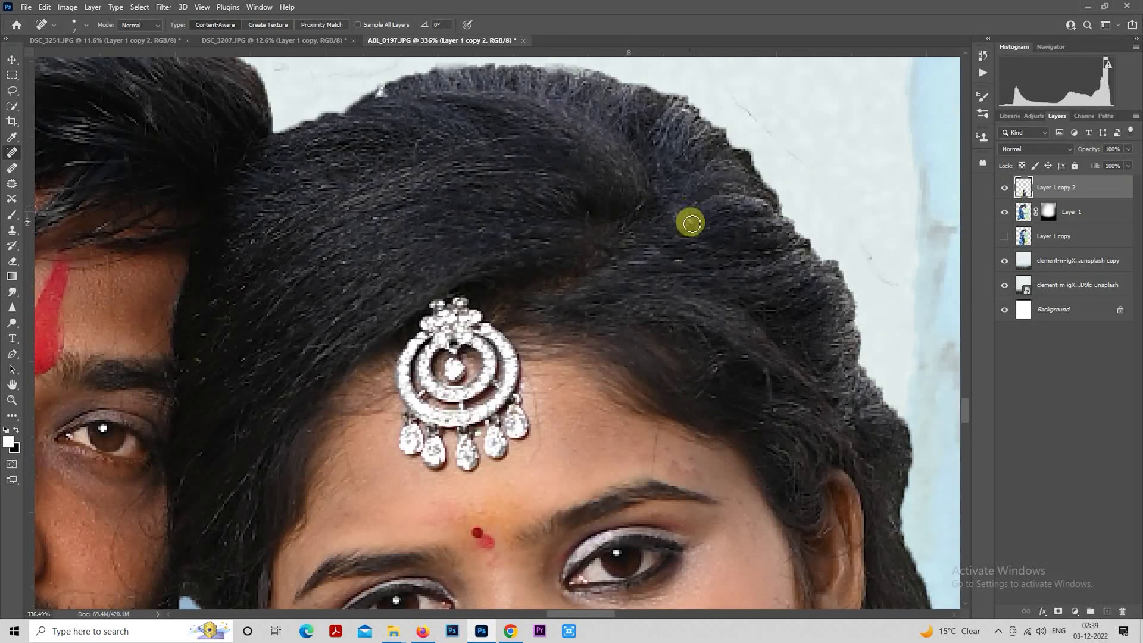
scroll(314, 340, "down", 3)
Step: With a smaller brush, heal the man's nose-bridge mole, temple blemish and dark cheek spot
scroll(370, 359, "down", 2)
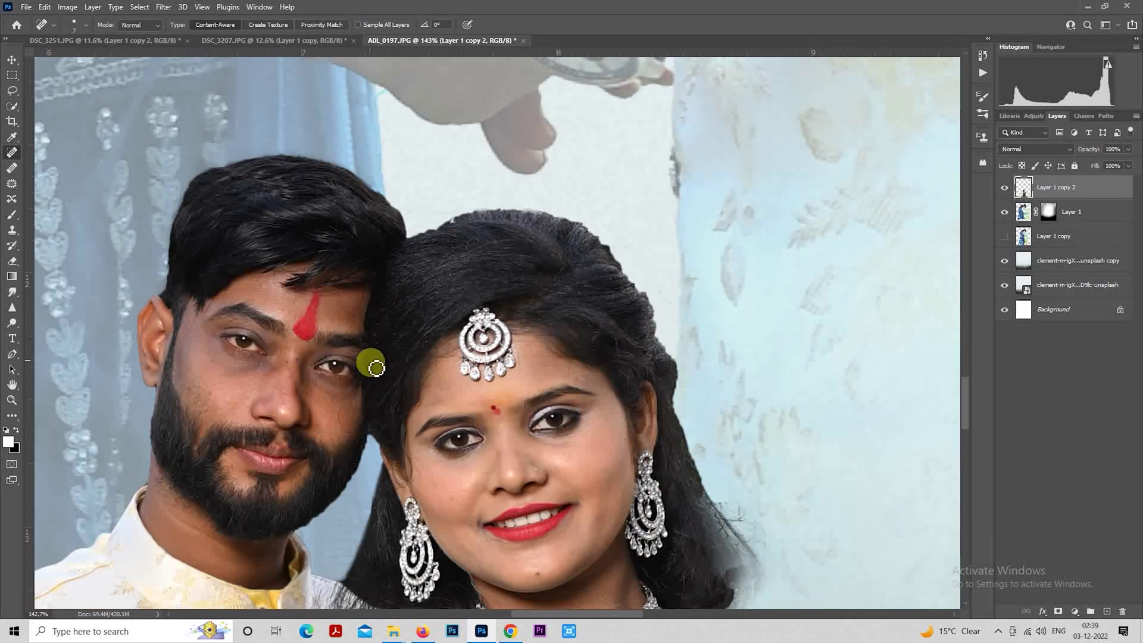
scroll(229, 378, "up", 3)
scroll(259, 329, "up", 1)
scroll(417, 326, "up", 1)
scroll(422, 221, "up", 1)
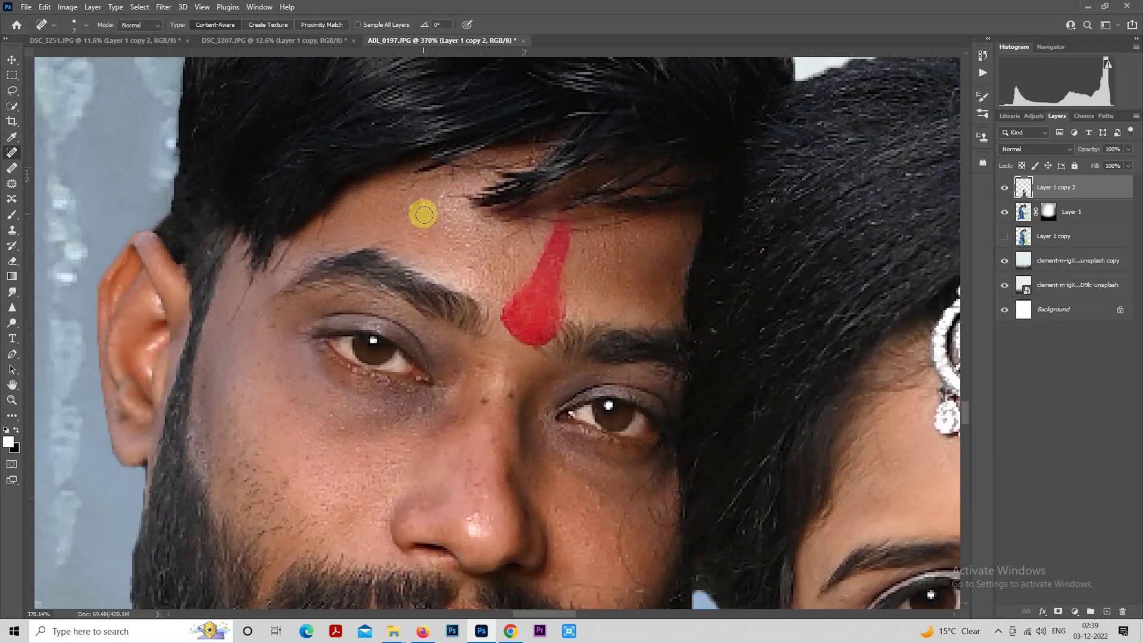
scroll(435, 215, "up", 1)
key("bracketleft")
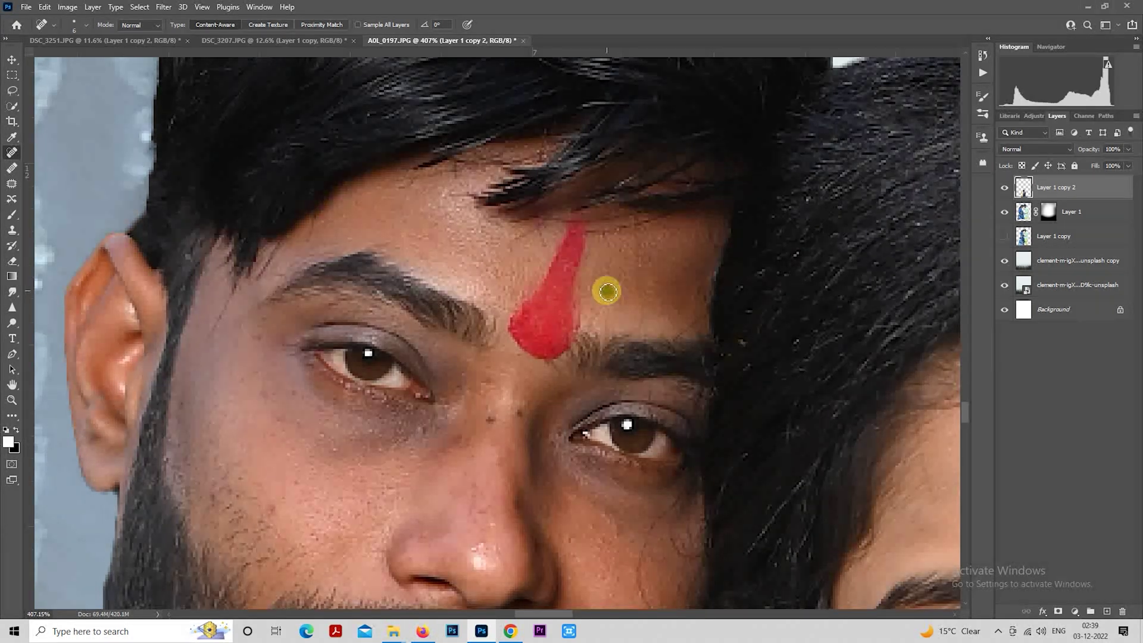
scroll(565, 327, "down", 1)
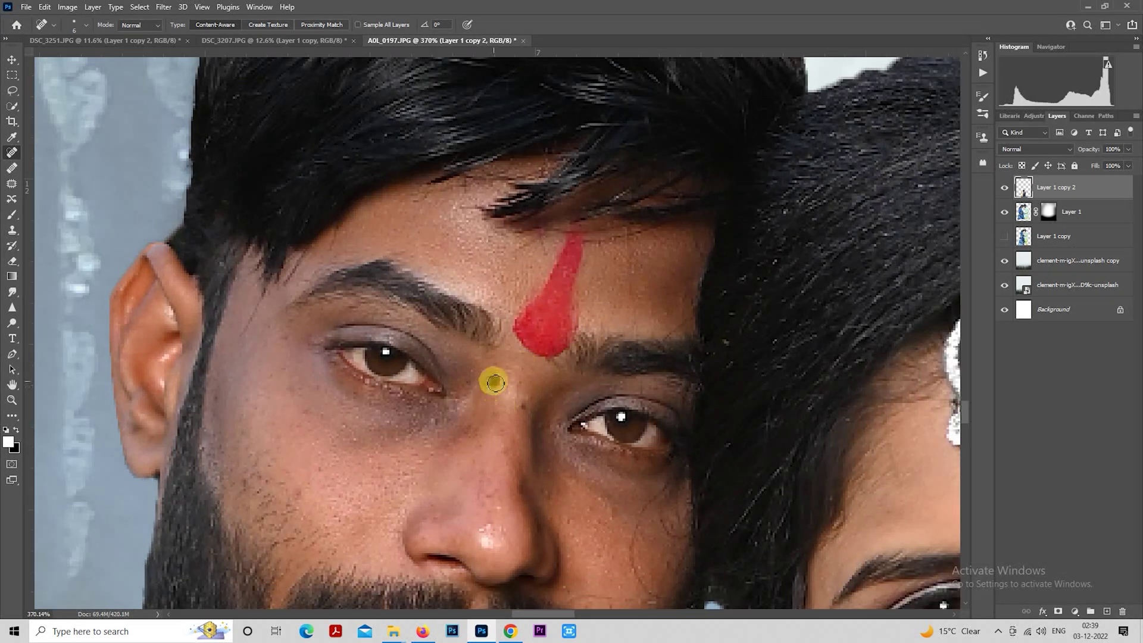
left_click(523, 403)
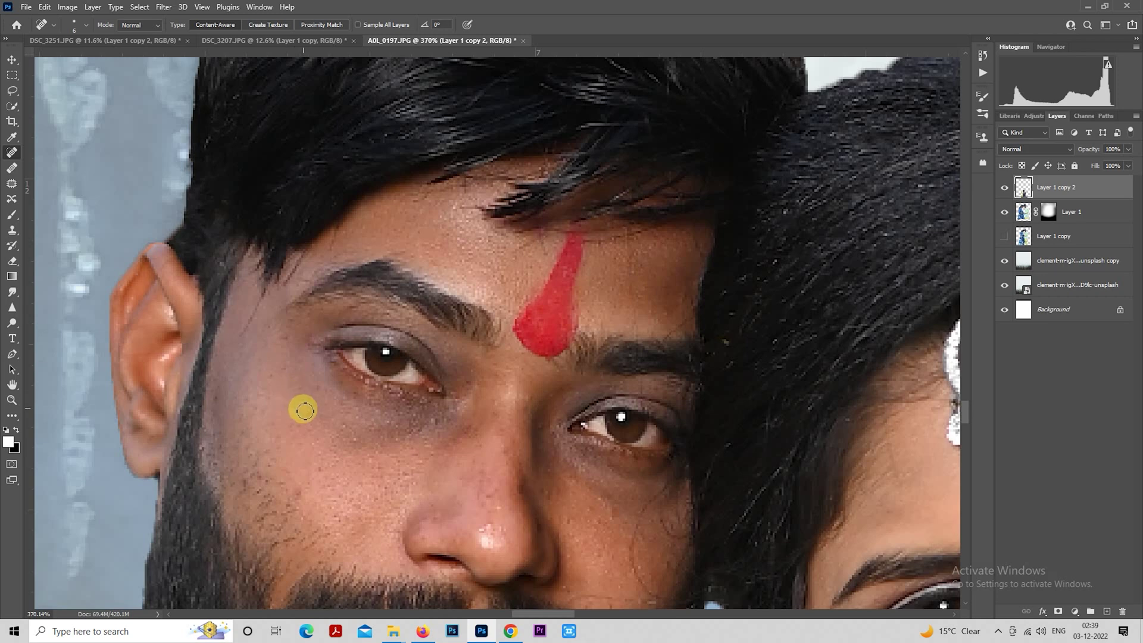
scroll(301, 406, "up", 1)
scroll(365, 360, "up", 1)
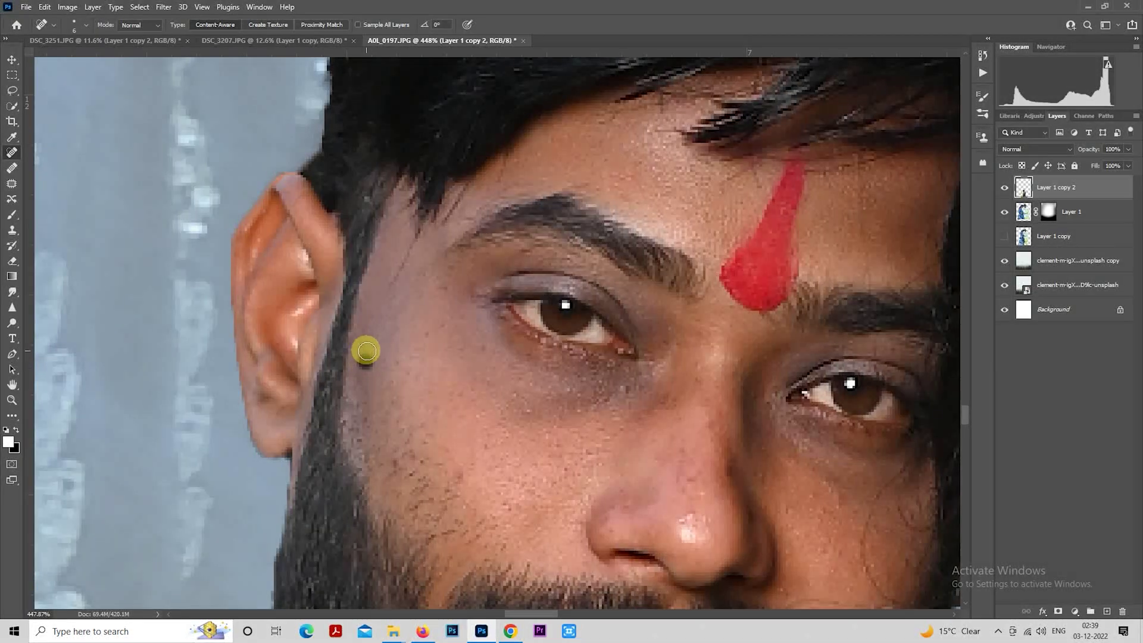
left_click(382, 342)
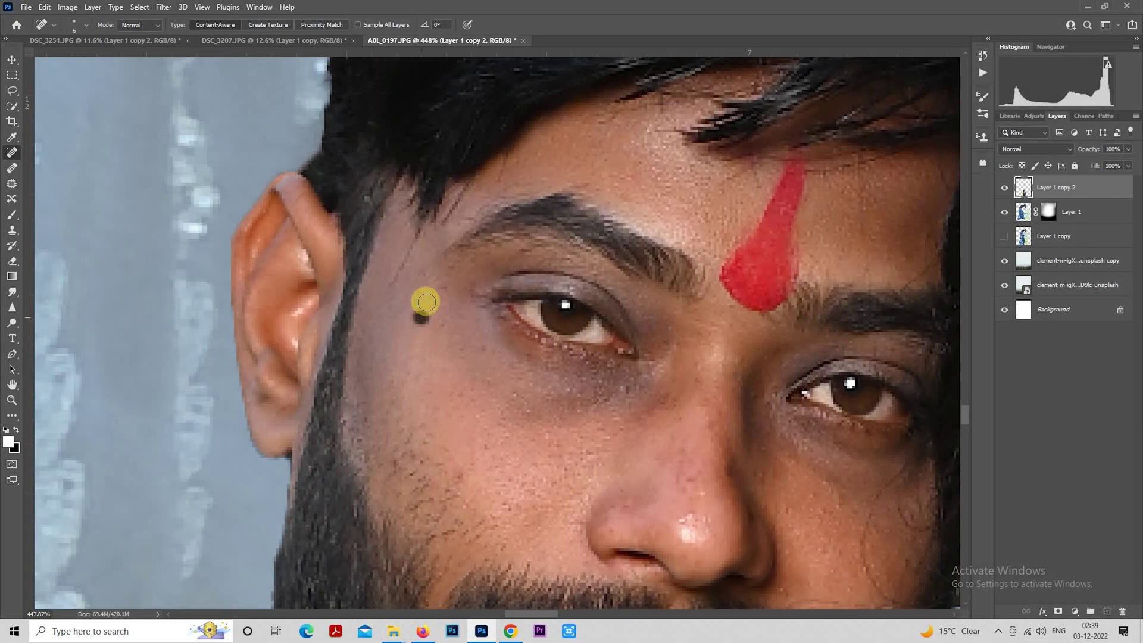
scroll(456, 349, "down", 1)
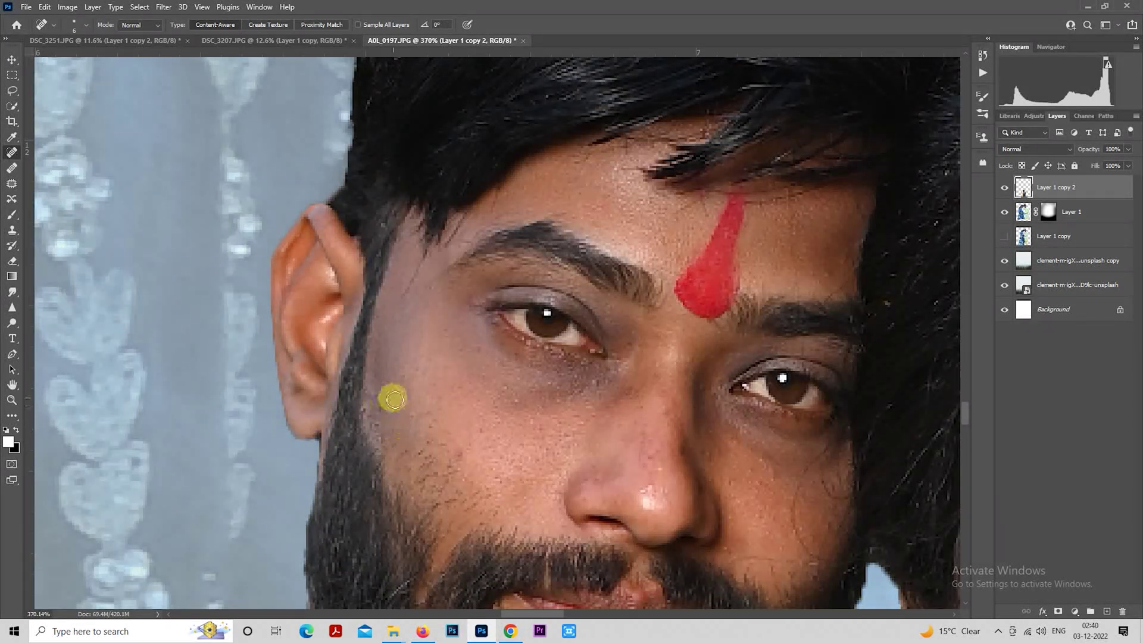
left_click(443, 389)
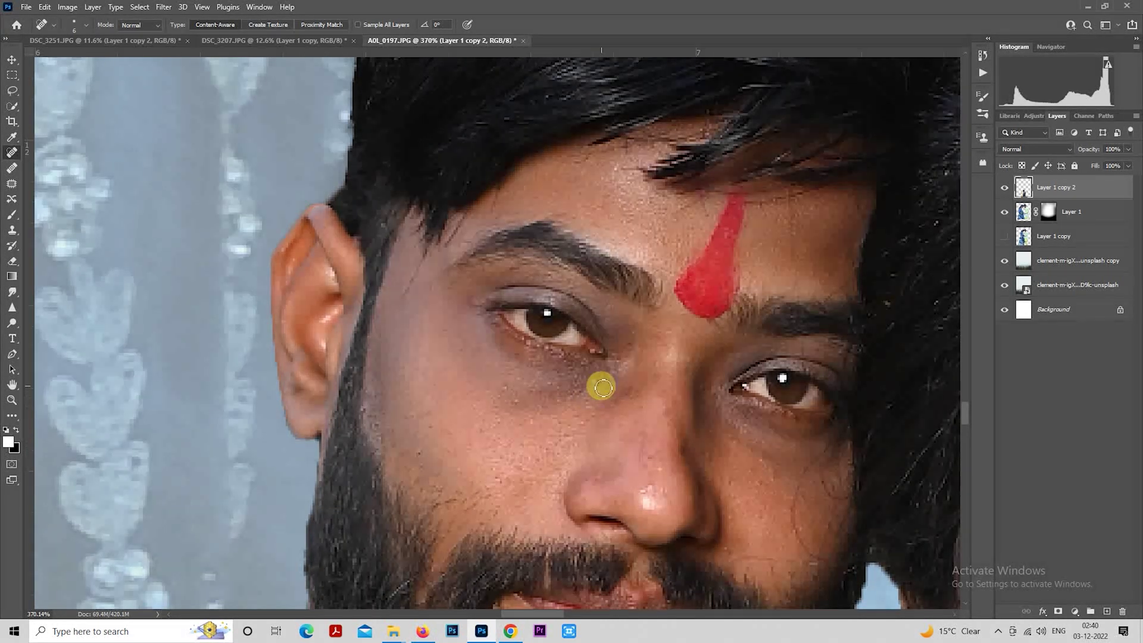
Step: Heal the remaining spots along the man's nose bridge and nose with a smaller brush
left_click(636, 394)
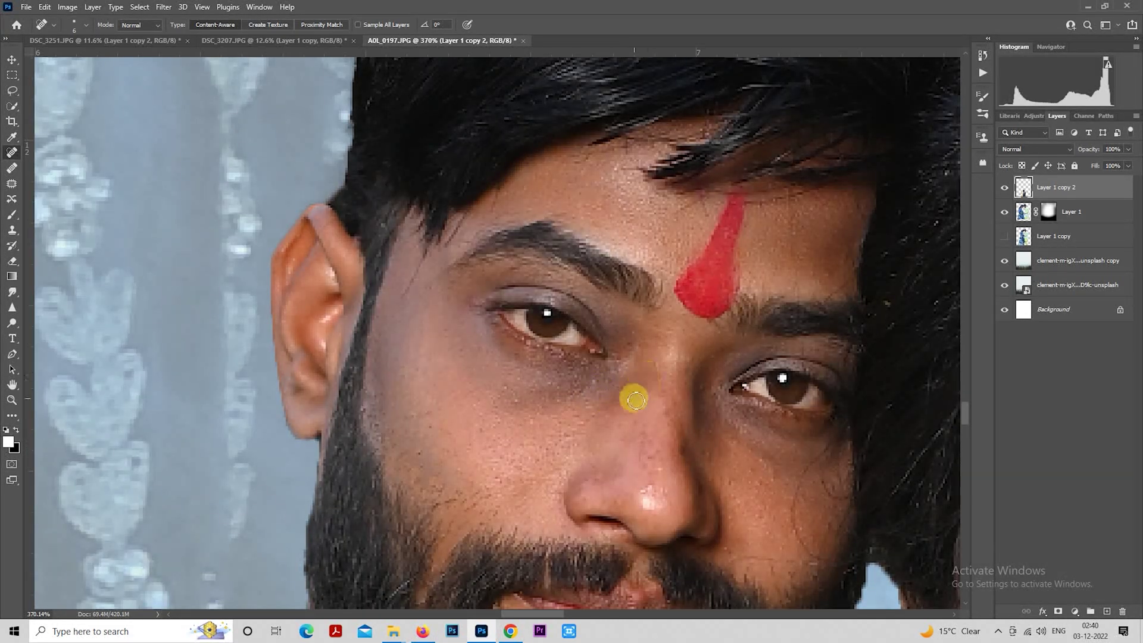
scroll(634, 399, "up", 2)
left_click_drag(638, 409, 436, 380)
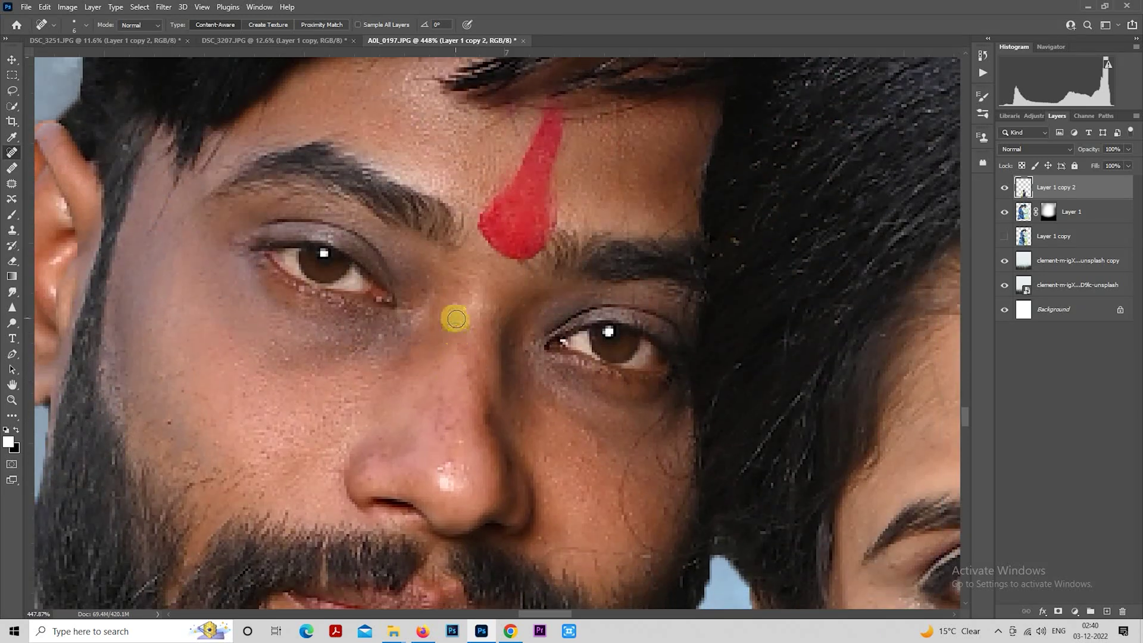
key("bracketleft")
left_click(462, 348)
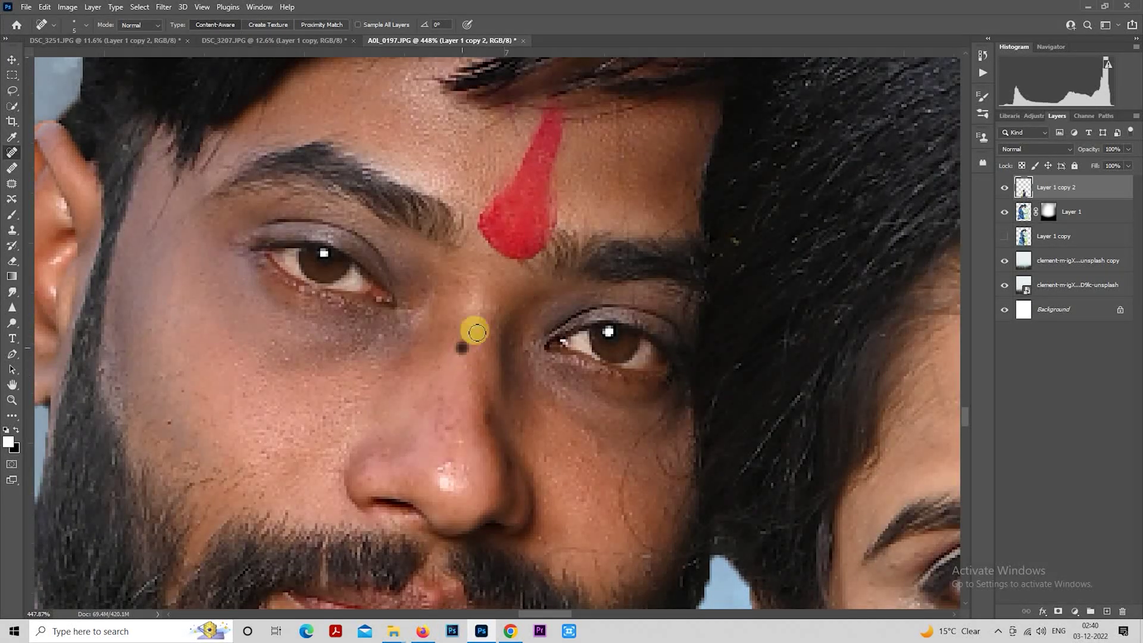
left_click(438, 367)
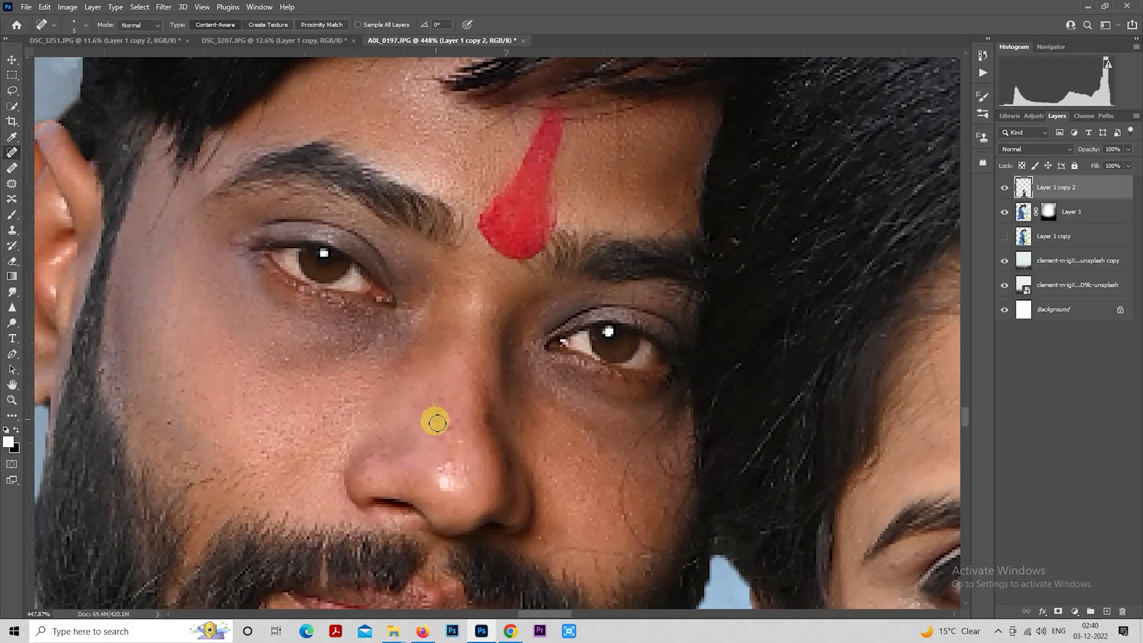
left_click(449, 417)
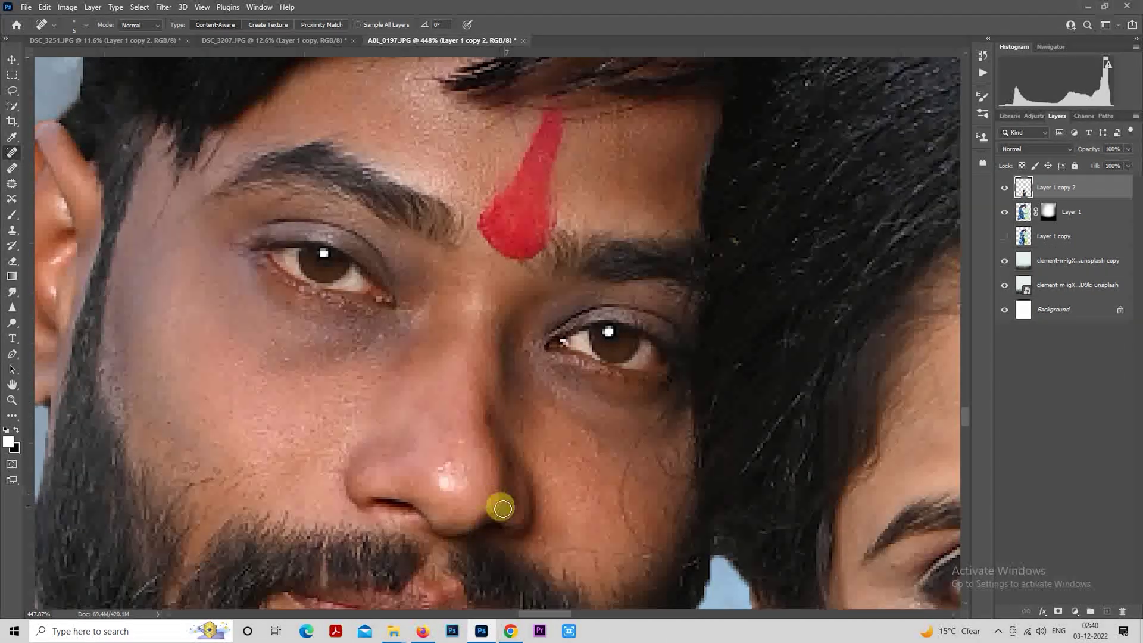
Step: Heal the blemishes on the man's nose tip and across his cheek
left_click(449, 459)
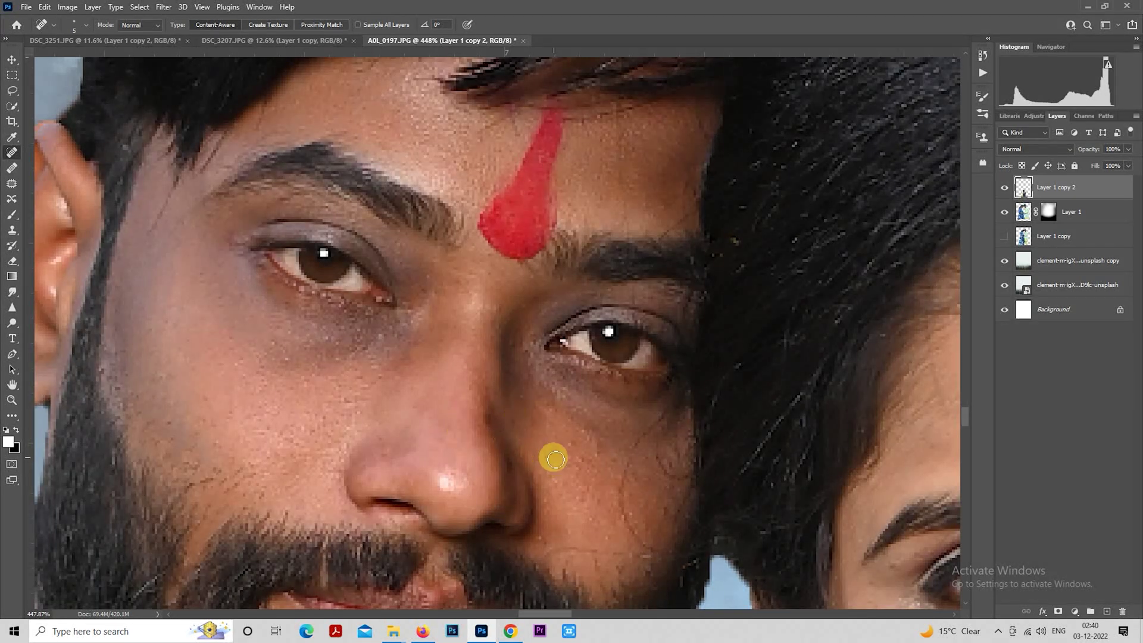
left_click(588, 464)
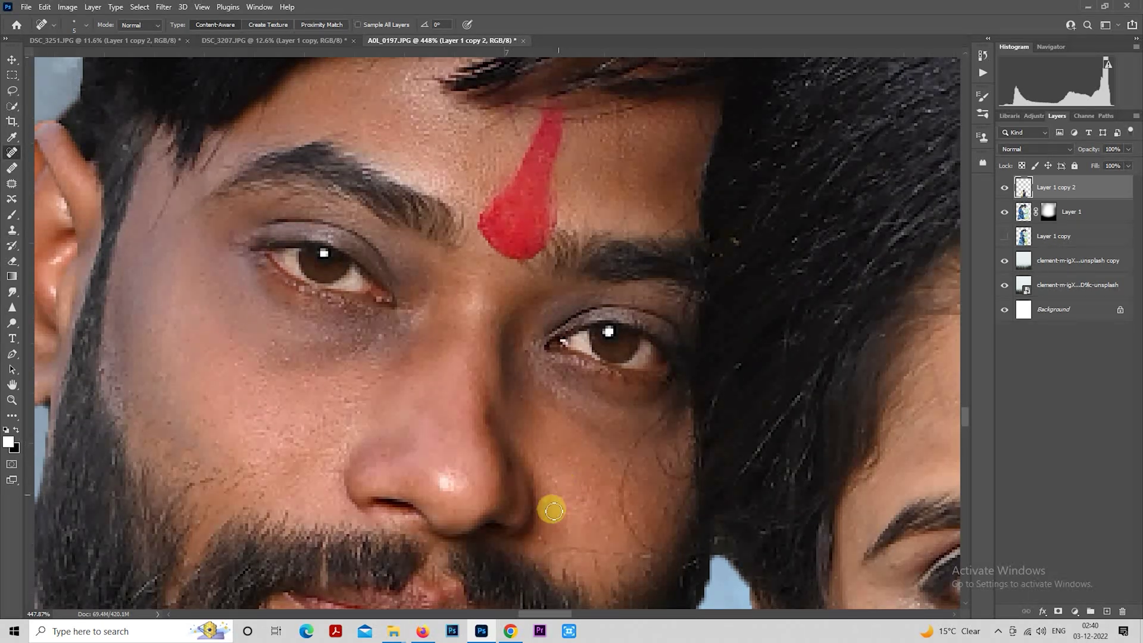
left_click(554, 530)
left_click(583, 495)
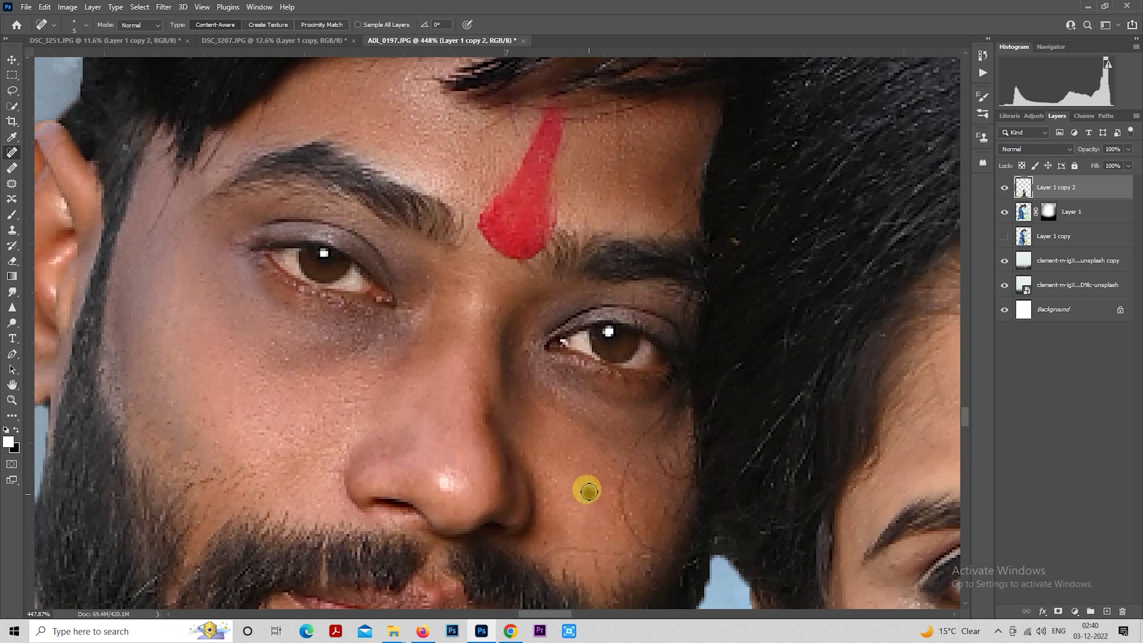
left_click(604, 473)
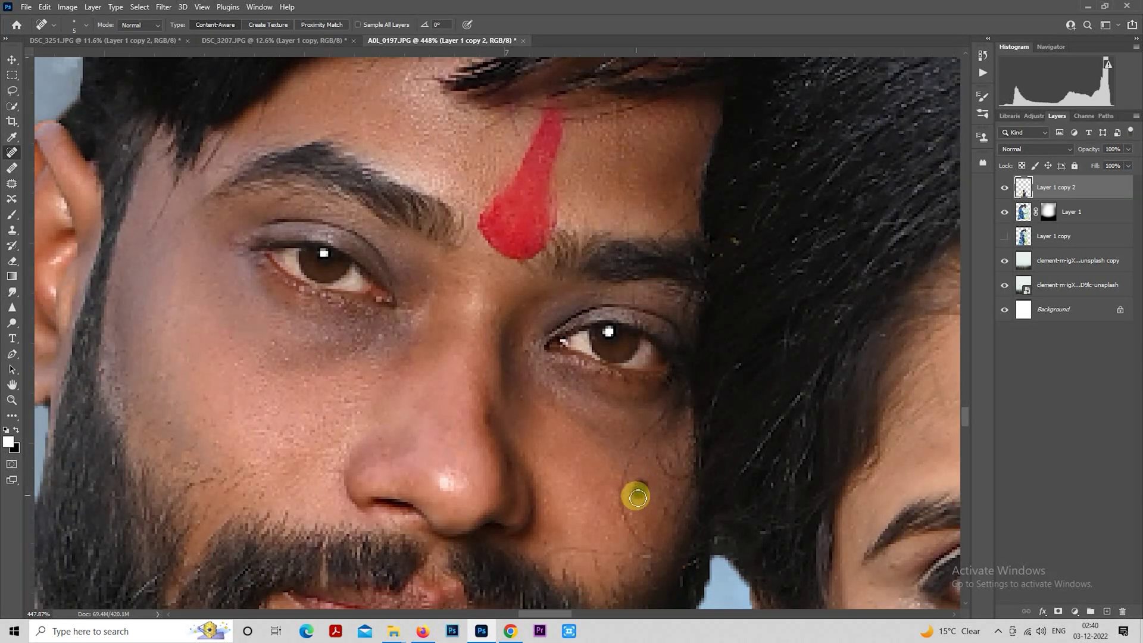
left_click(637, 510)
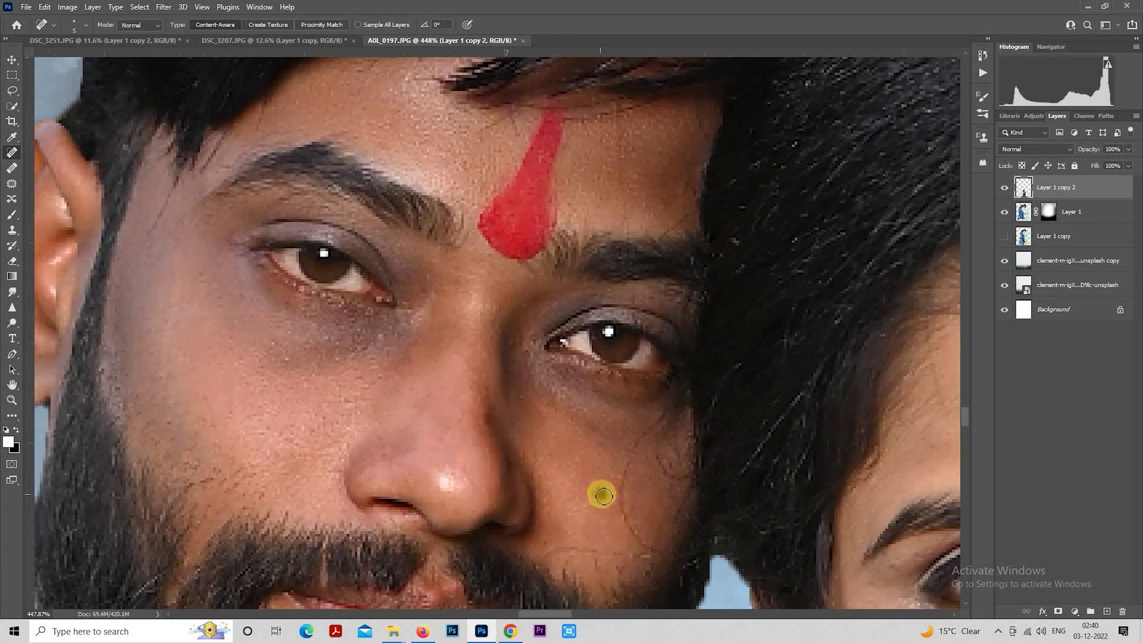
scroll(604, 487, "down", 2)
scroll(605, 487, "down", 1)
Step: Move to the woman's face and heal the spots and dark blemish on her cheek
left_click_drag(658, 455, 441, 341)
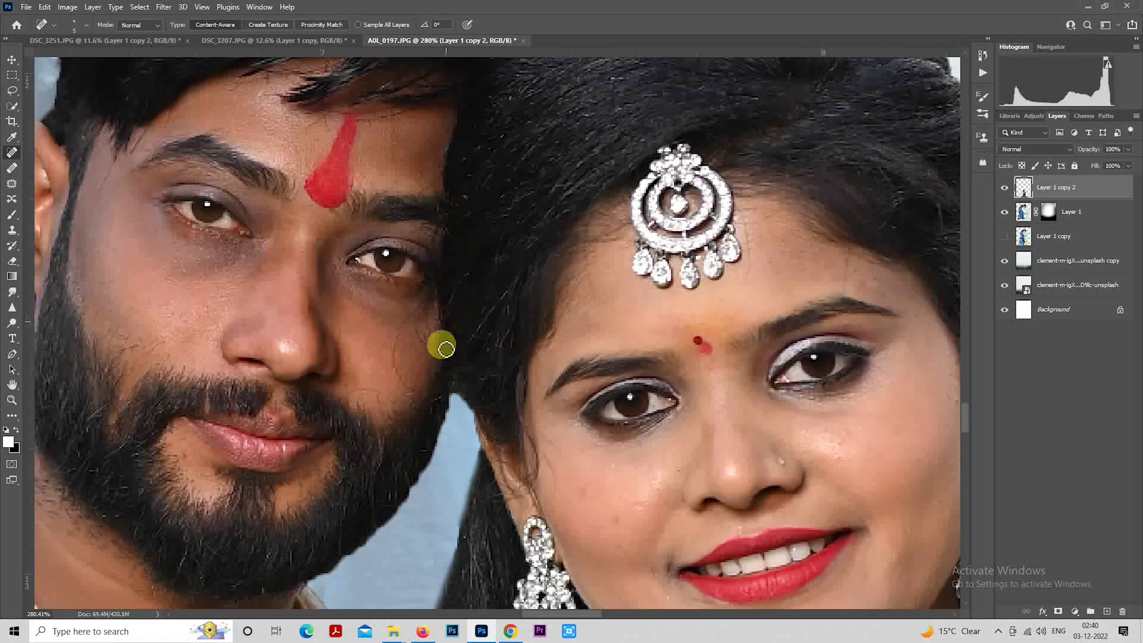
scroll(232, 487, "up", 2)
scroll(233, 487, "up", 1)
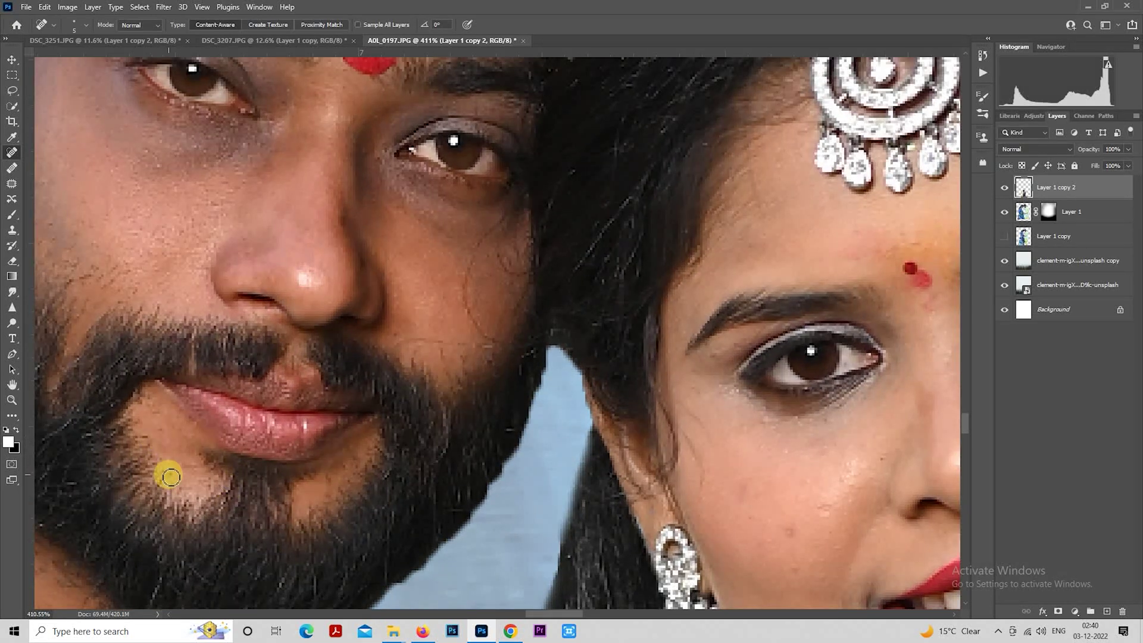
scroll(325, 457, "down", 3)
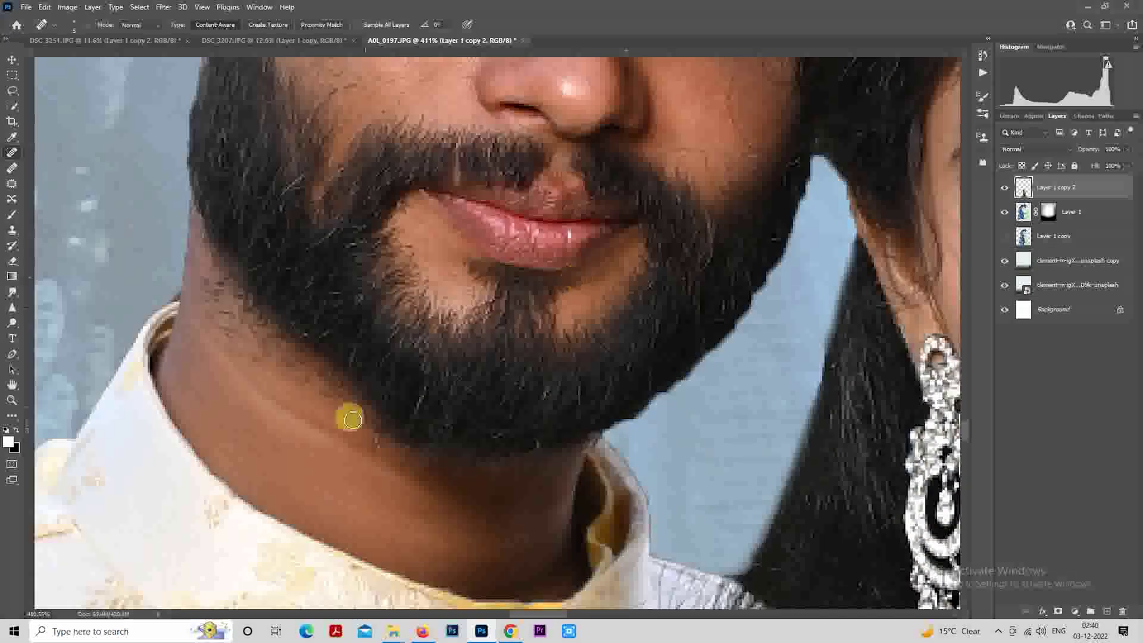
scroll(283, 419, "right", 2)
scroll(274, 327, "right", 5)
scroll(533, 305, "up", 2)
left_click_drag(533, 305, 420, 321)
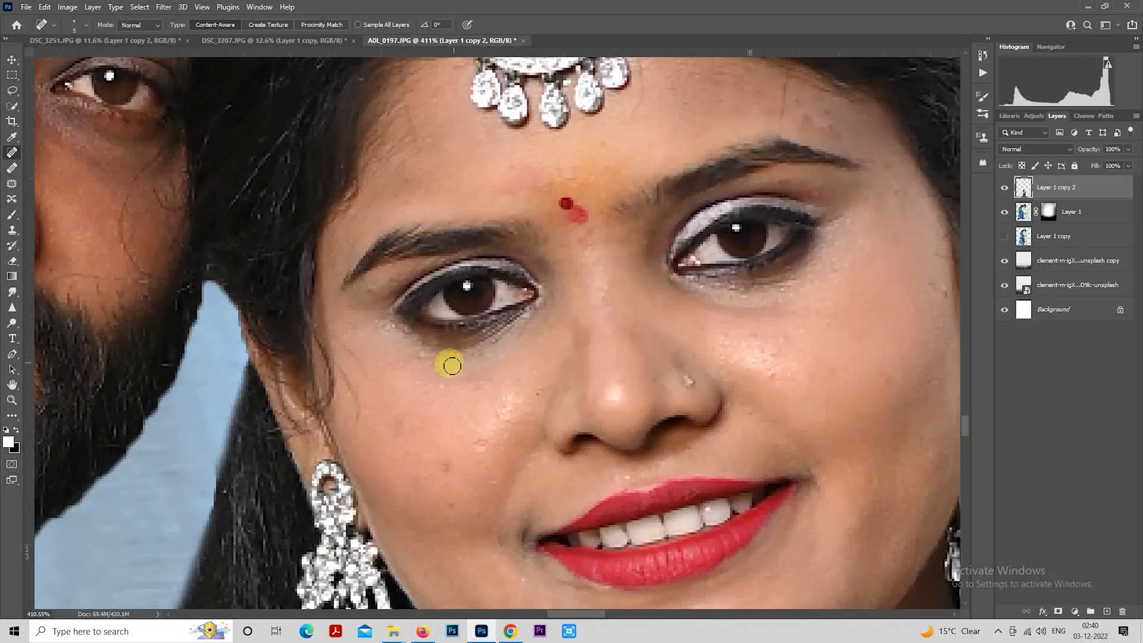
left_click(410, 366)
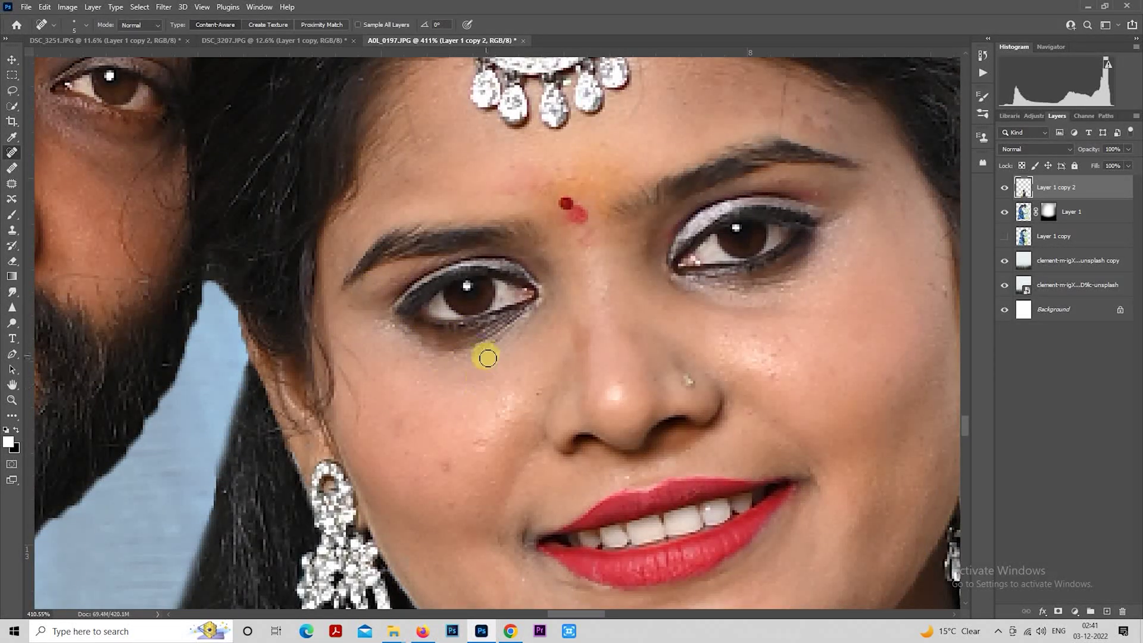
left_click_drag(404, 439, 413, 460)
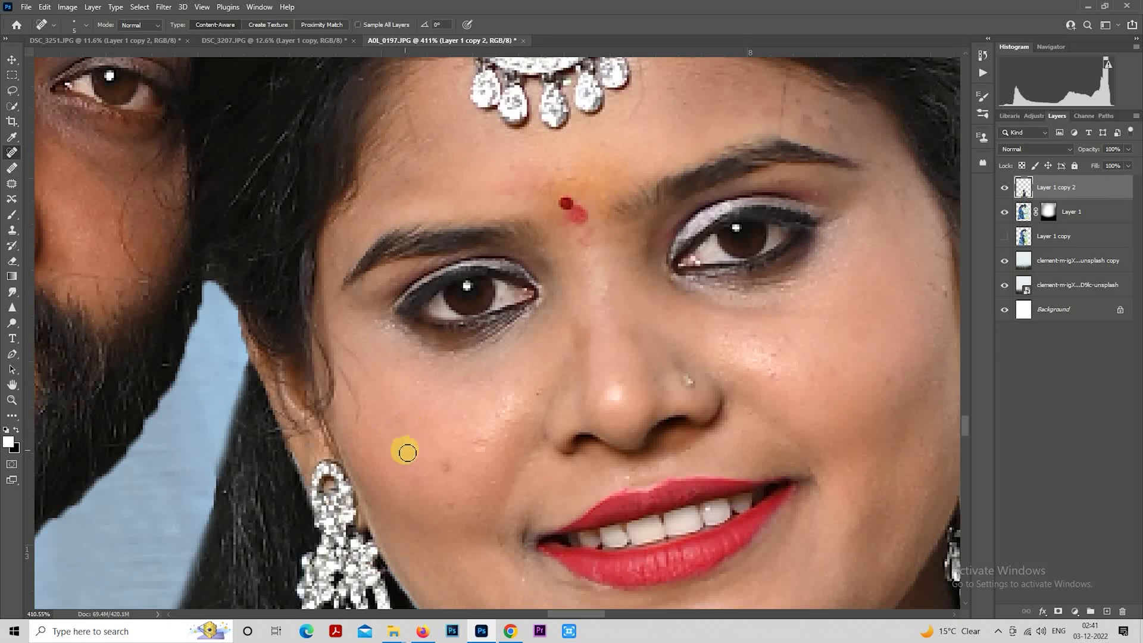
left_click(445, 468)
left_click_drag(477, 443, 458, 342)
Step: Heal the spots on the woman's lower cheek, near her mouth and on her chin
left_click_drag(413, 394, 423, 375)
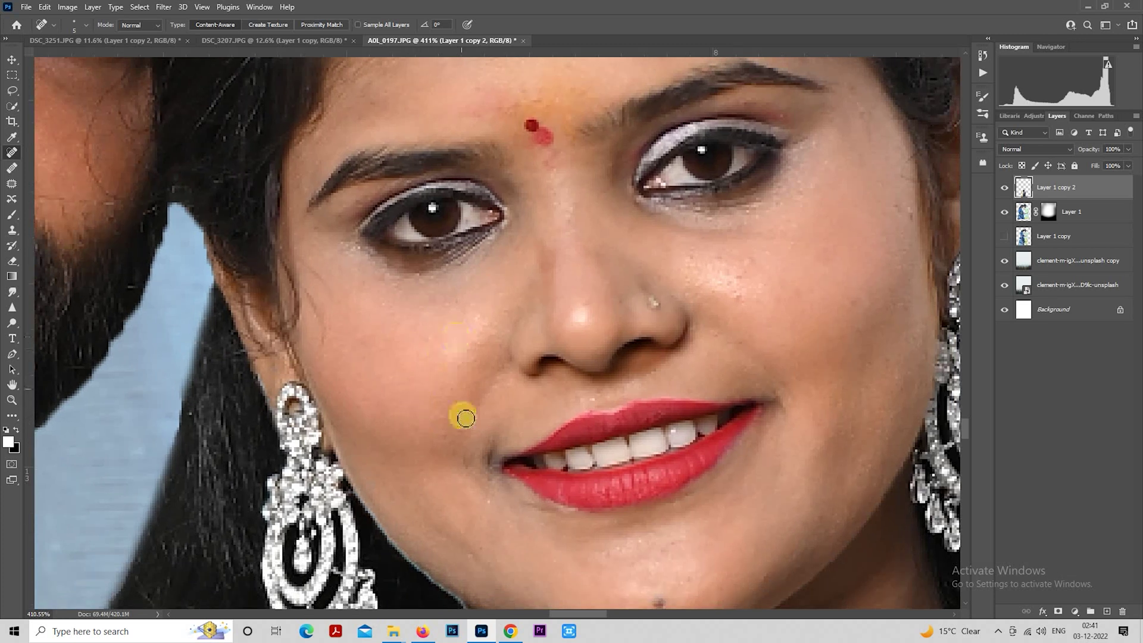
left_click_drag(455, 438, 446, 408)
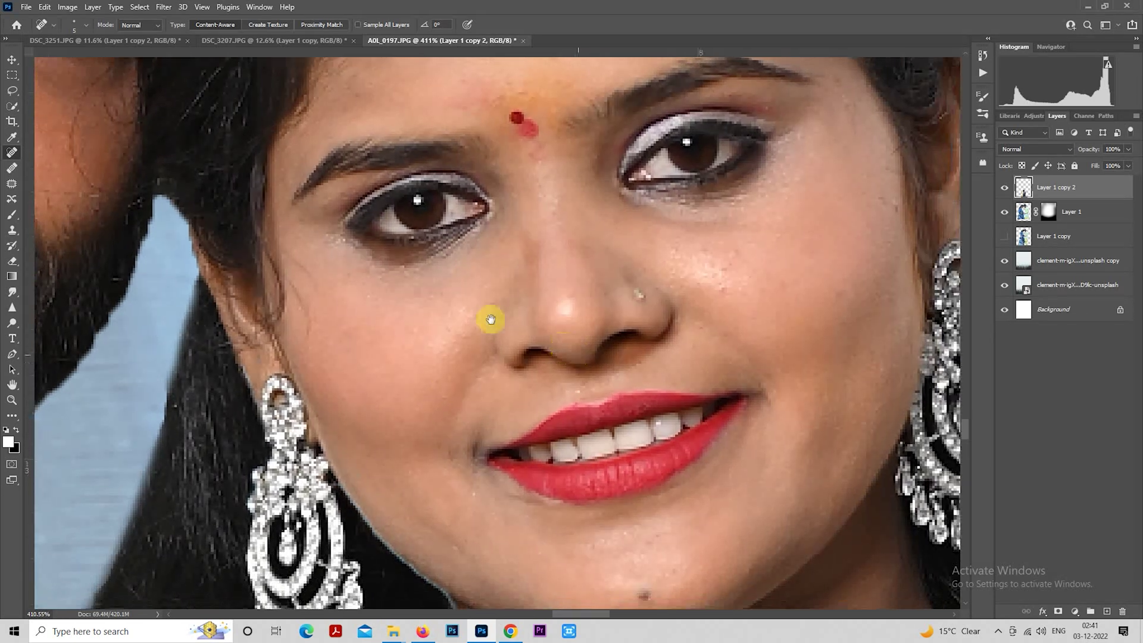
scroll(494, 416, "down", 3)
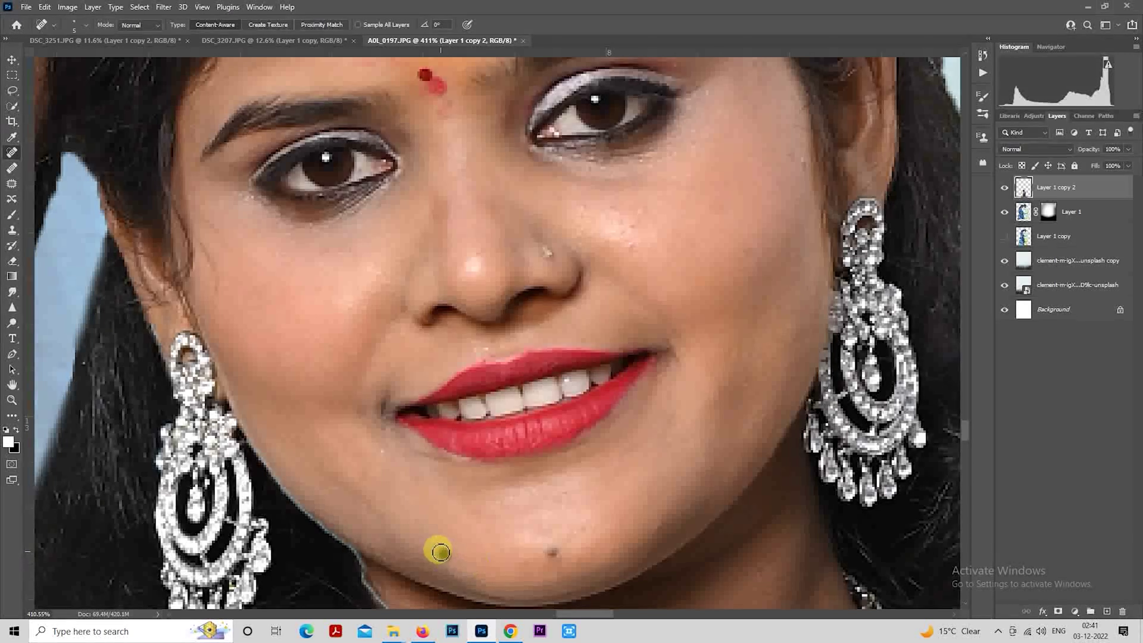
left_click(371, 507)
left_click_drag(360, 473, 374, 466)
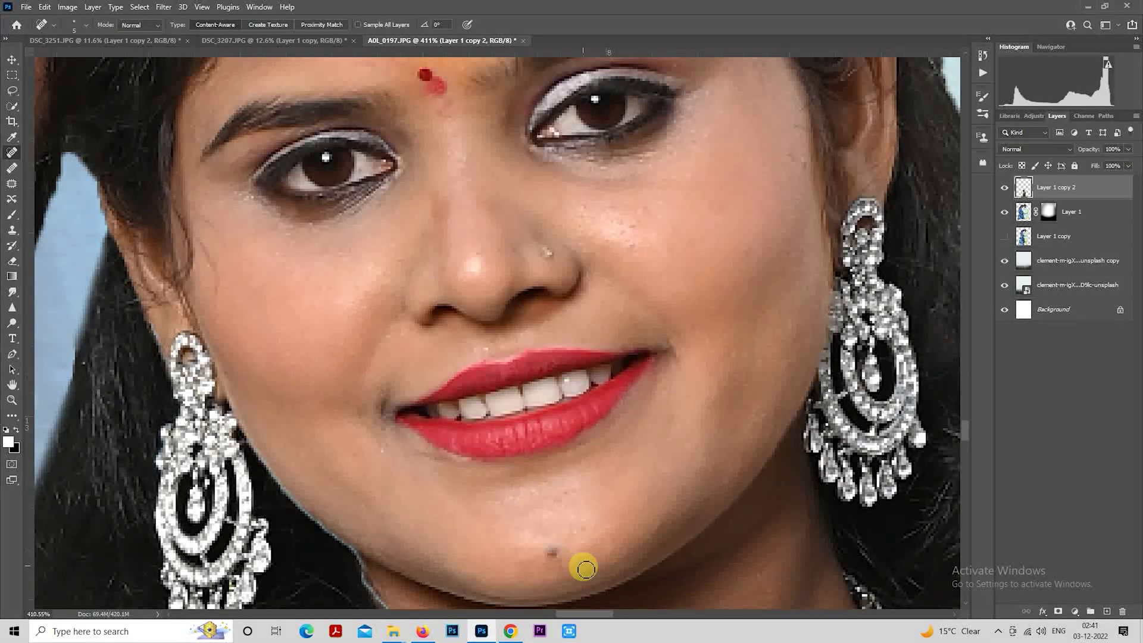
left_click(562, 547)
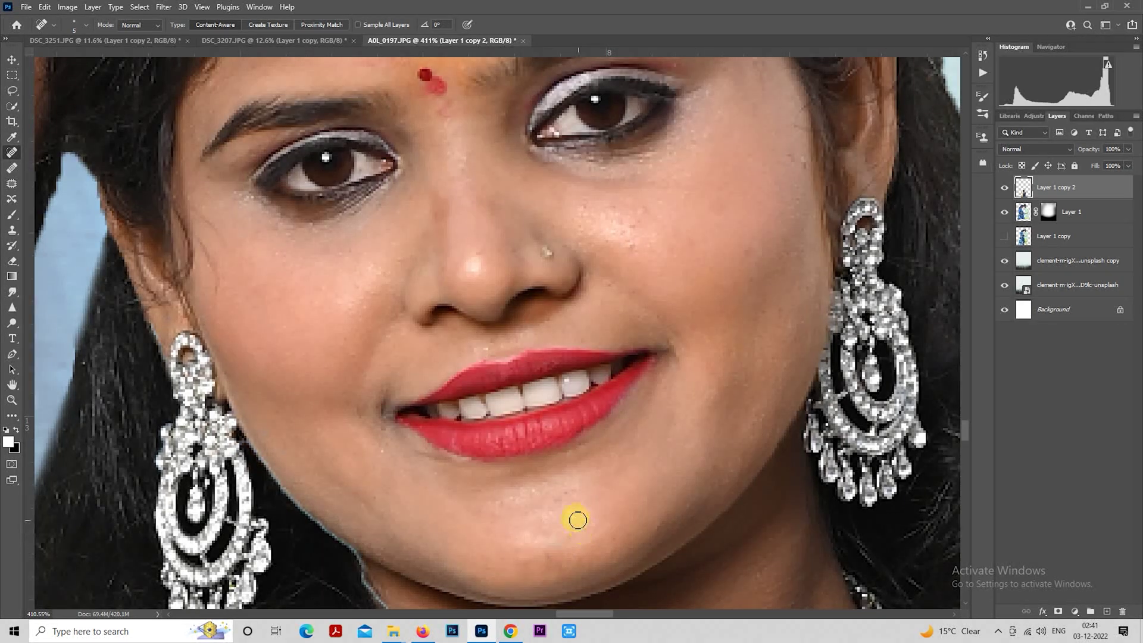
left_click(567, 498)
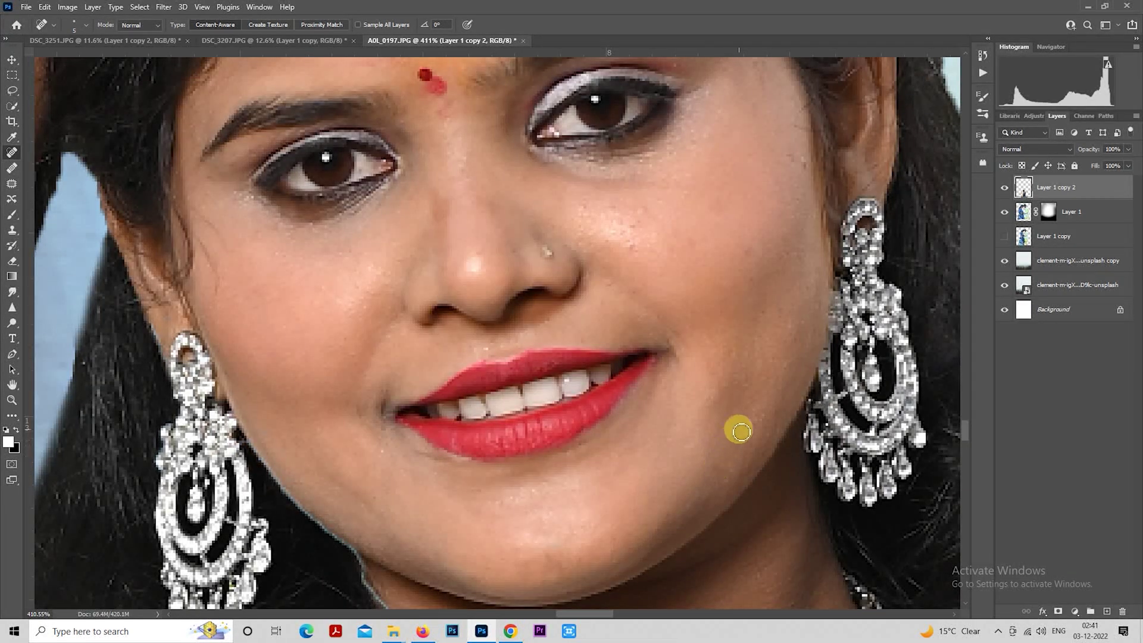
Step: Retouch spots on her upper cheek, near her ear and above her eyebrow
left_click_drag(745, 385, 566, 540)
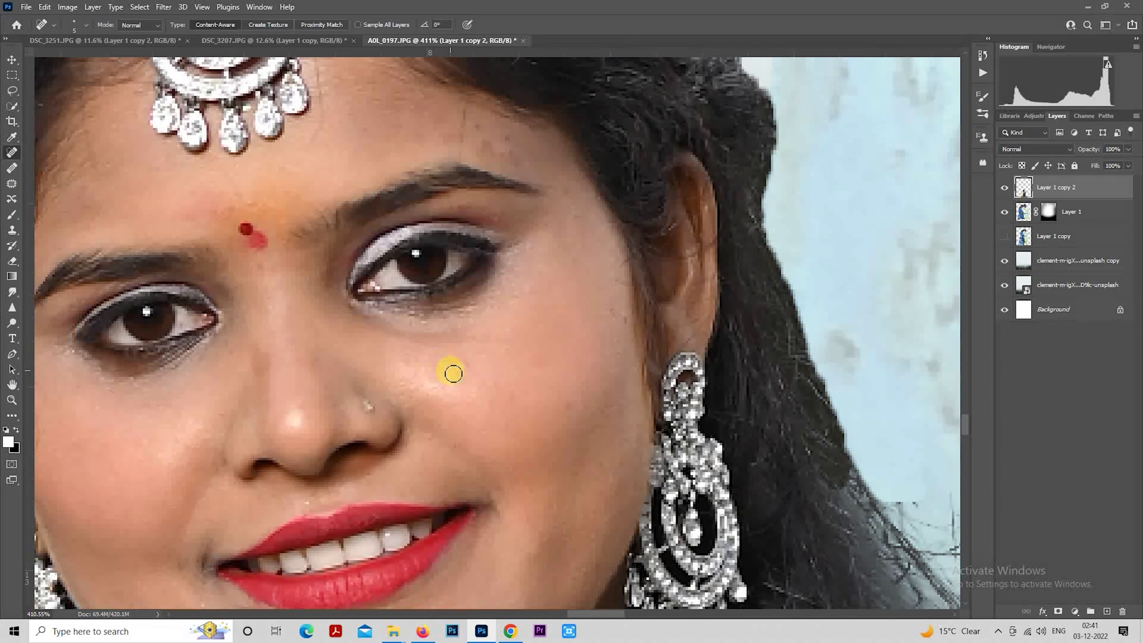
left_click(454, 377)
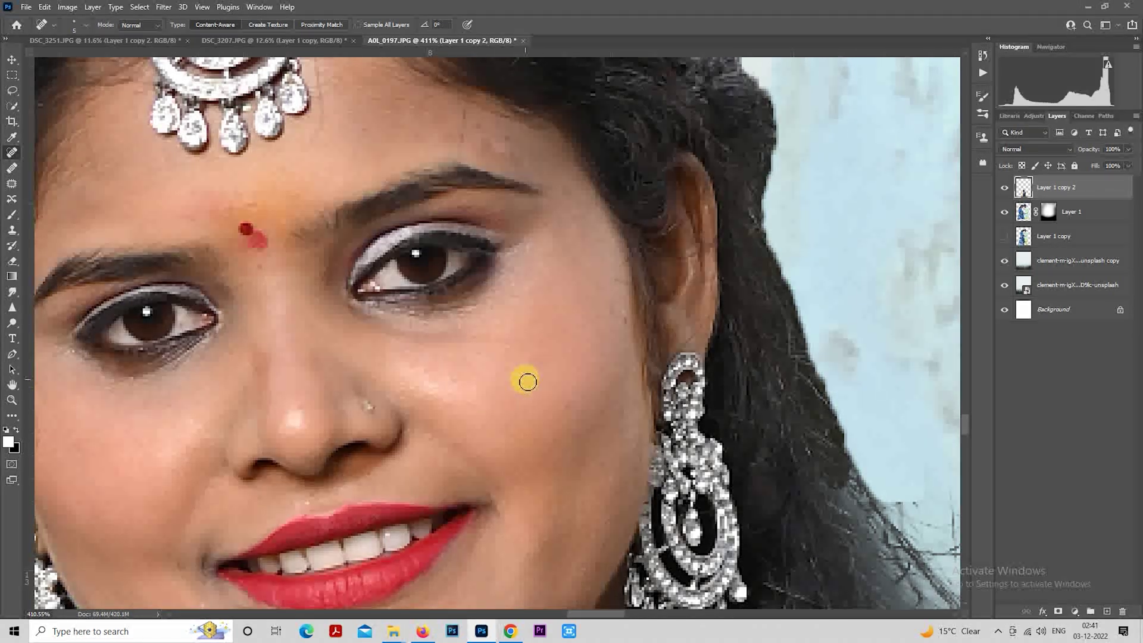
left_click(543, 357)
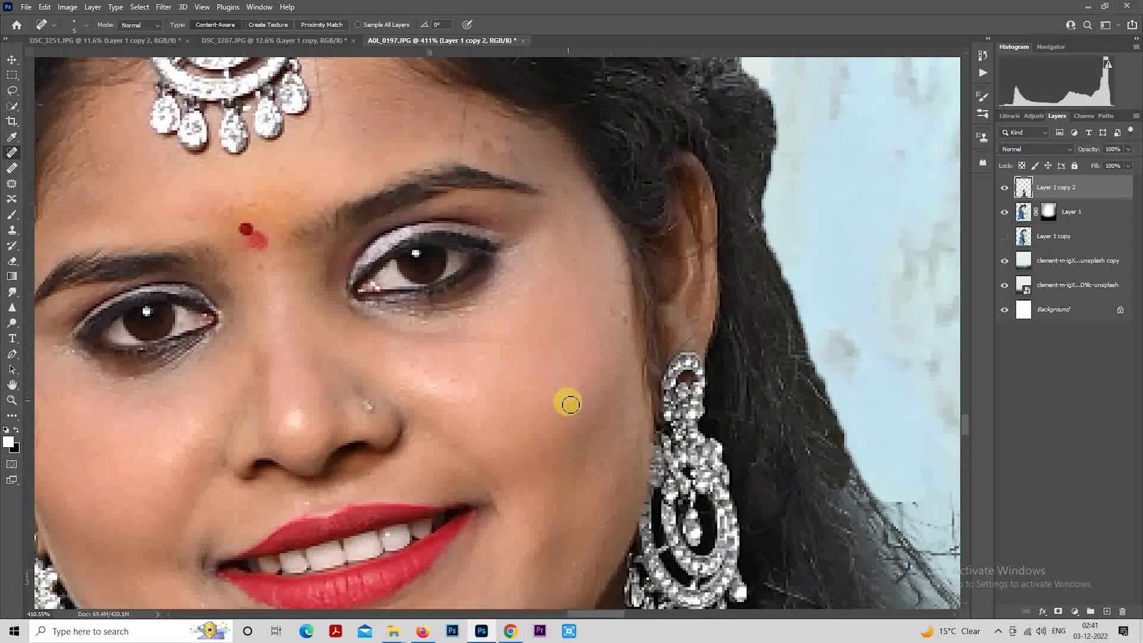
left_click(620, 317)
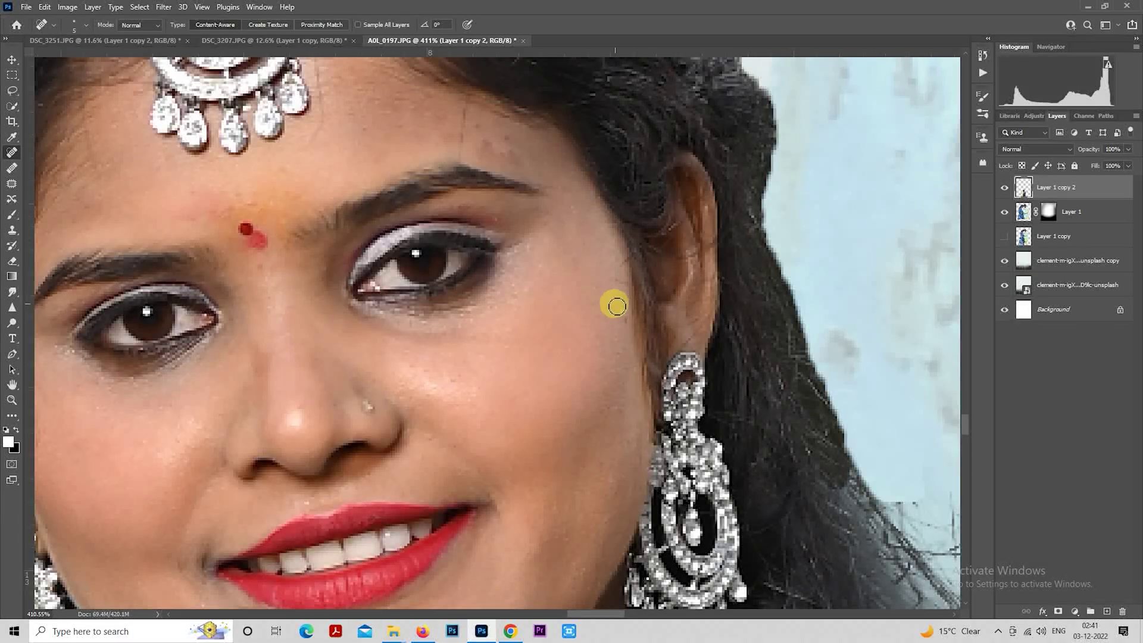
left_click_drag(639, 339, 672, 365)
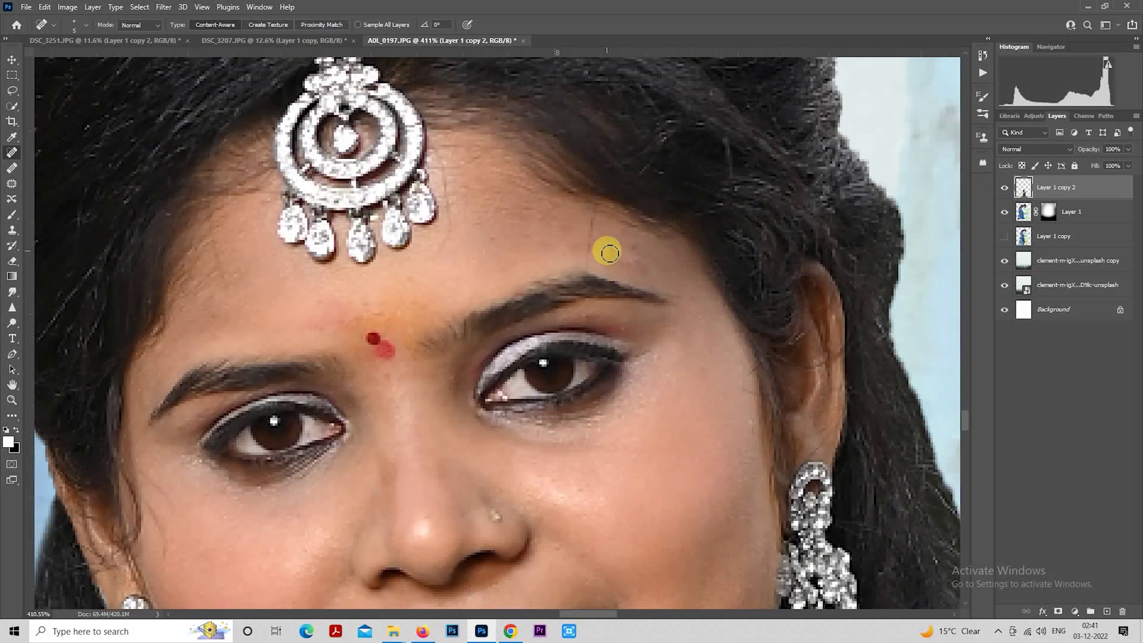
left_click(632, 260)
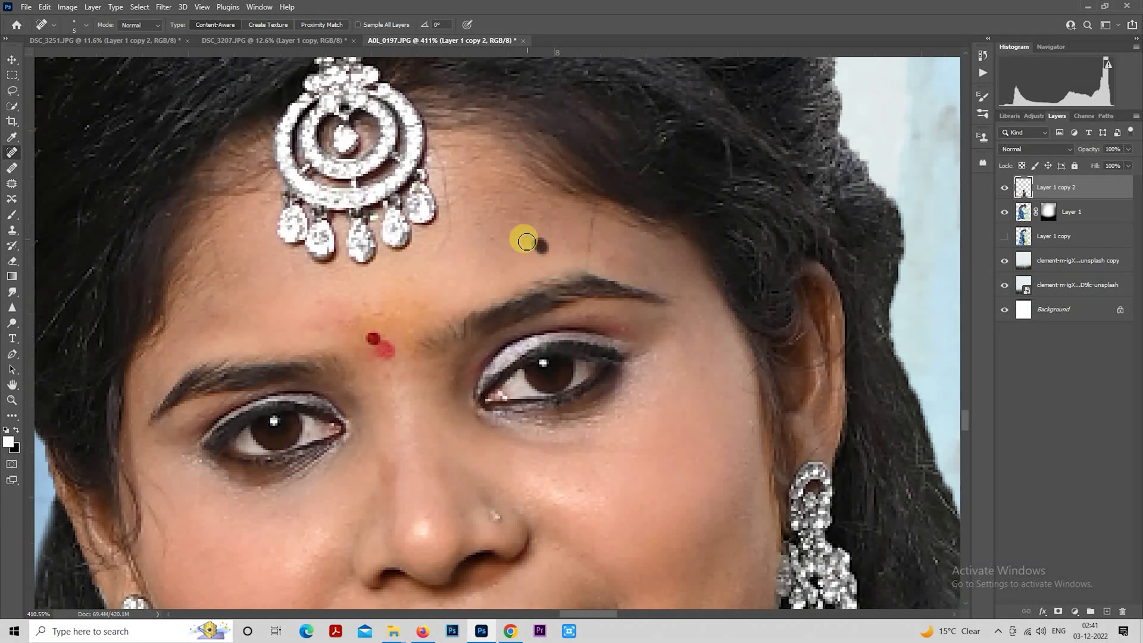
Step: Heal spots beside her earring, on her chin and on her neck
scroll(488, 207, "down", 5)
scroll(577, 353, "right", 2)
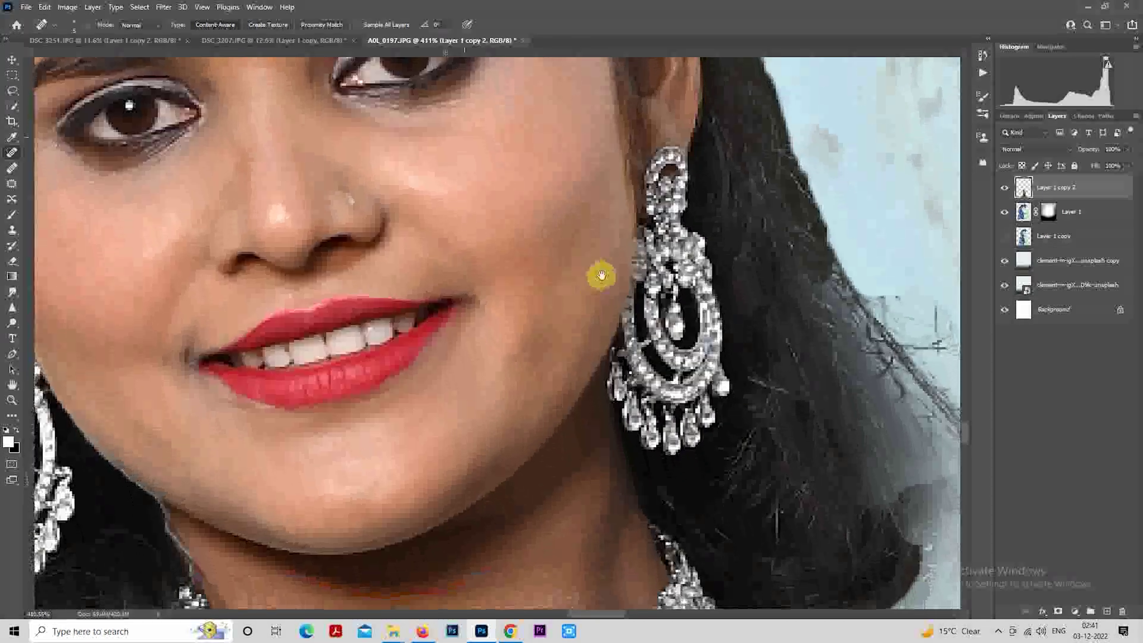
left_click(548, 272)
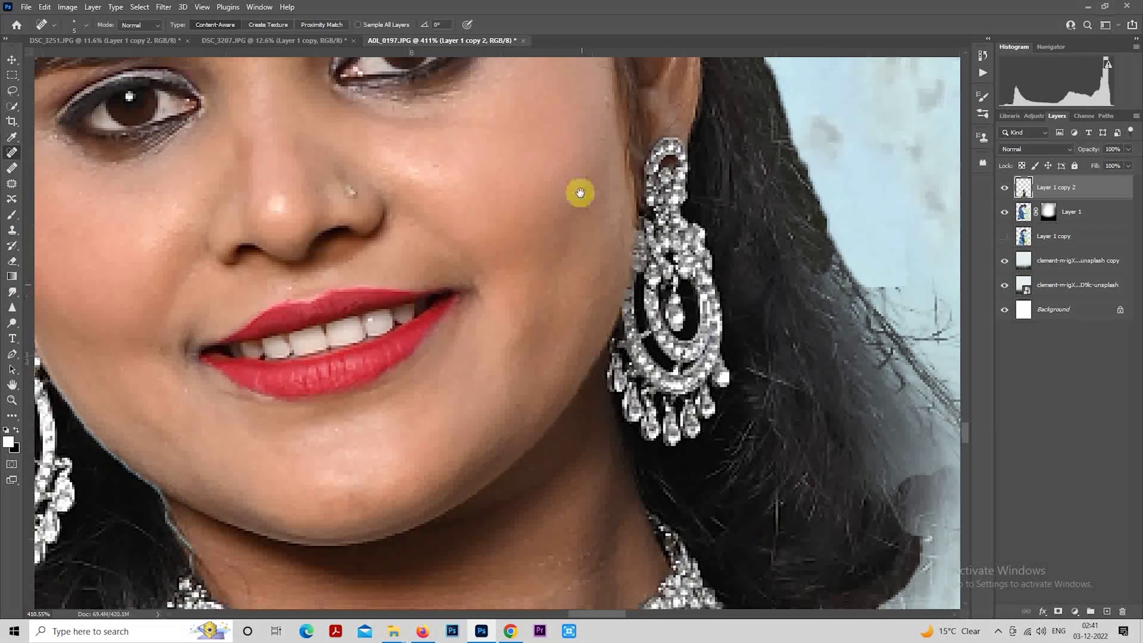
scroll(579, 191, "down", 2)
left_click(517, 281)
left_click(353, 370)
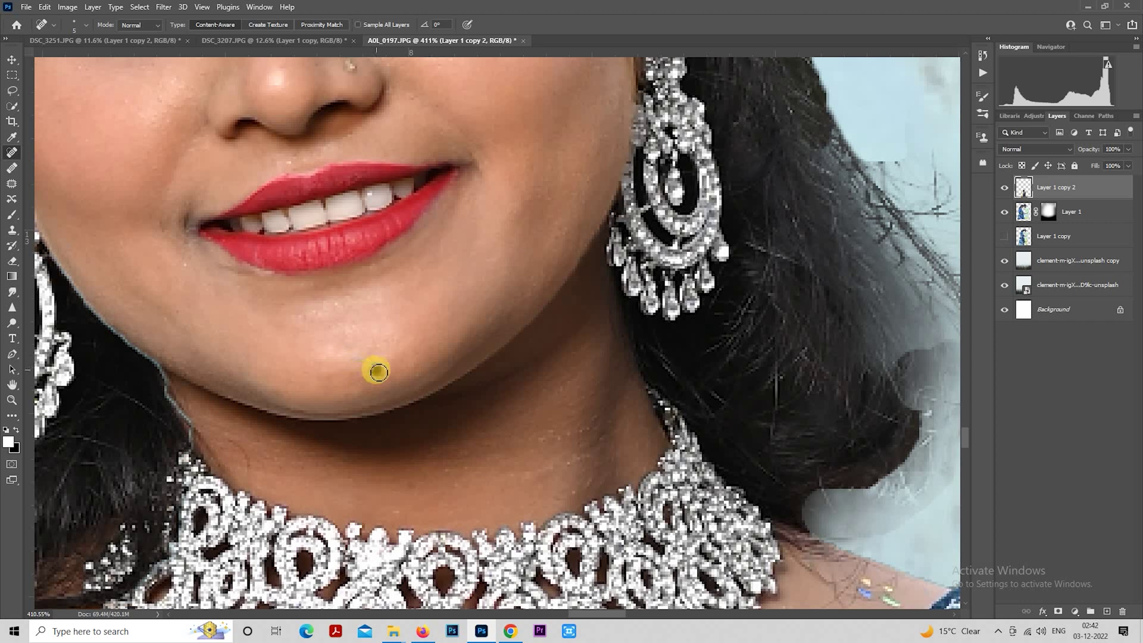
left_click(379, 371)
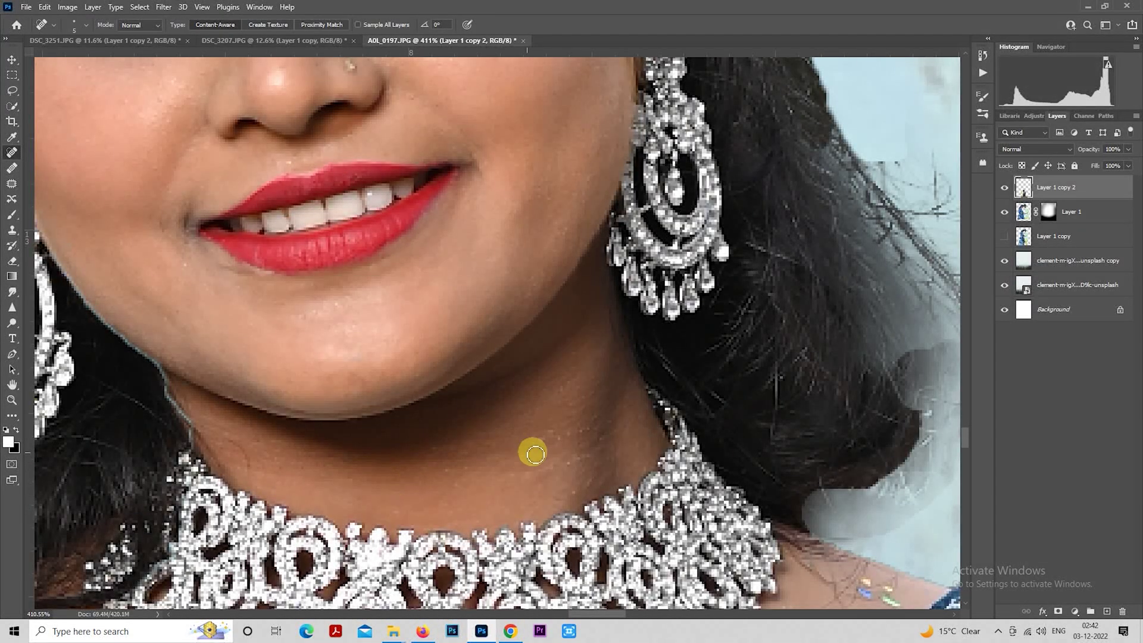
left_click(562, 467)
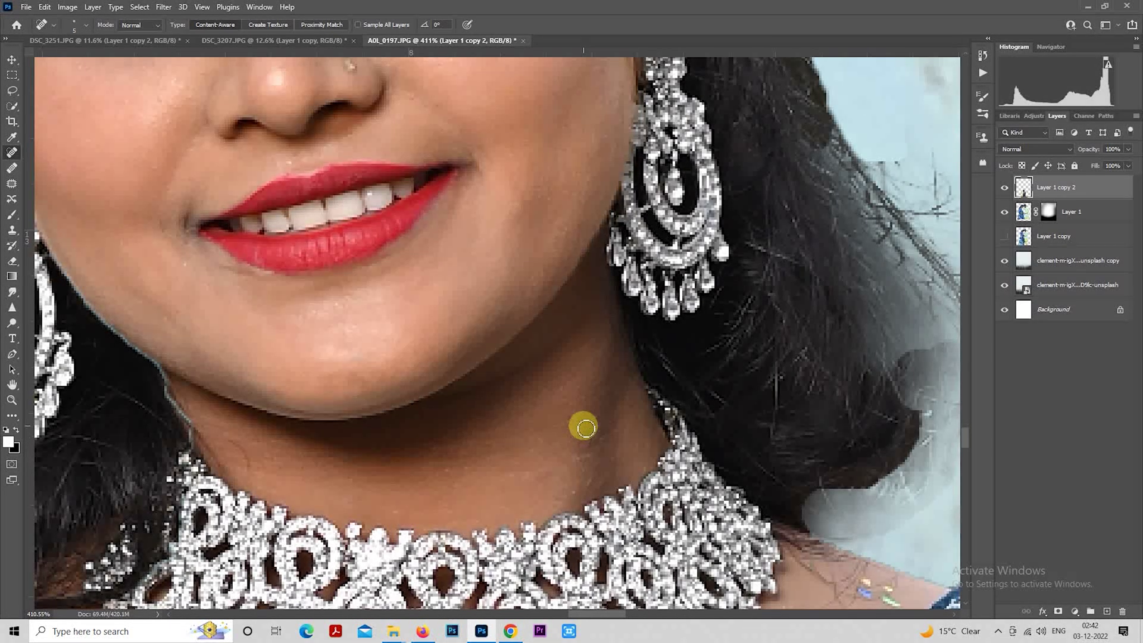
Step: Remove the stray hairs on the woman's neck and below her necklace
scroll(582, 424, "down", 2)
scroll(587, 459, "down", 3)
scroll(585, 444, "up", 1)
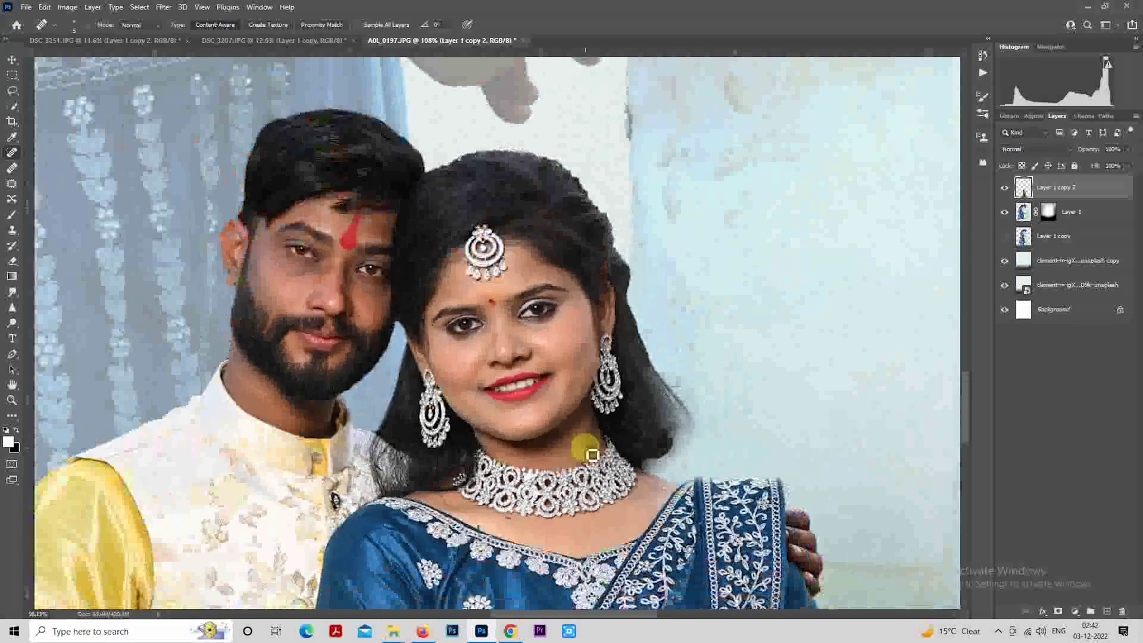
scroll(585, 454, "up", 1)
scroll(636, 429, "up", 1)
scroll(635, 428, "up", 2)
scroll(629, 426, "up", 1)
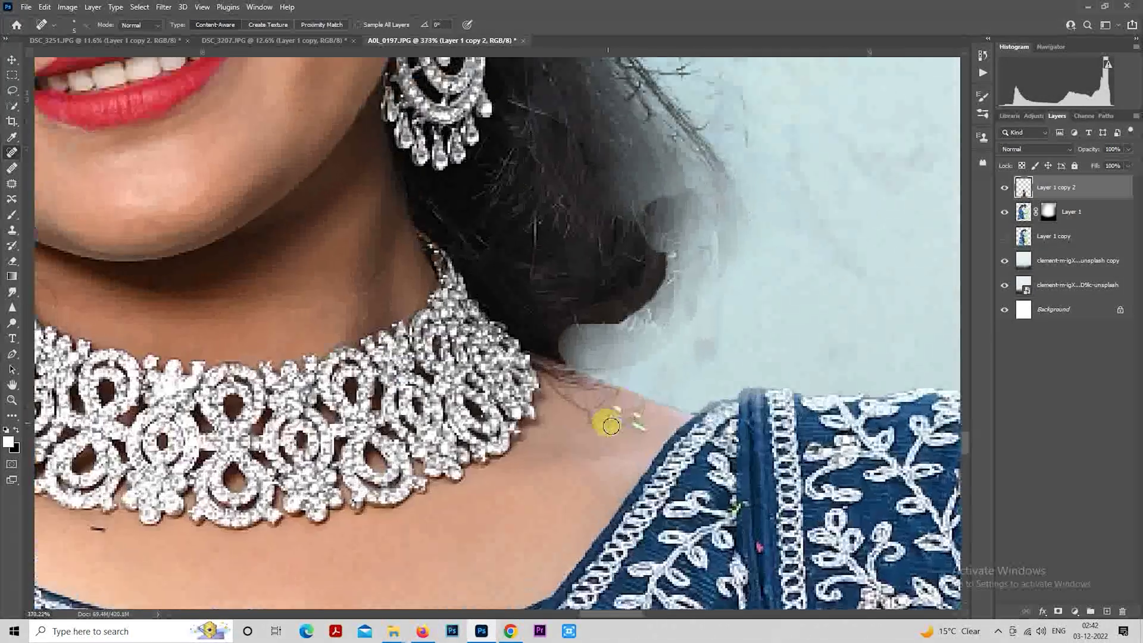
left_click(624, 414)
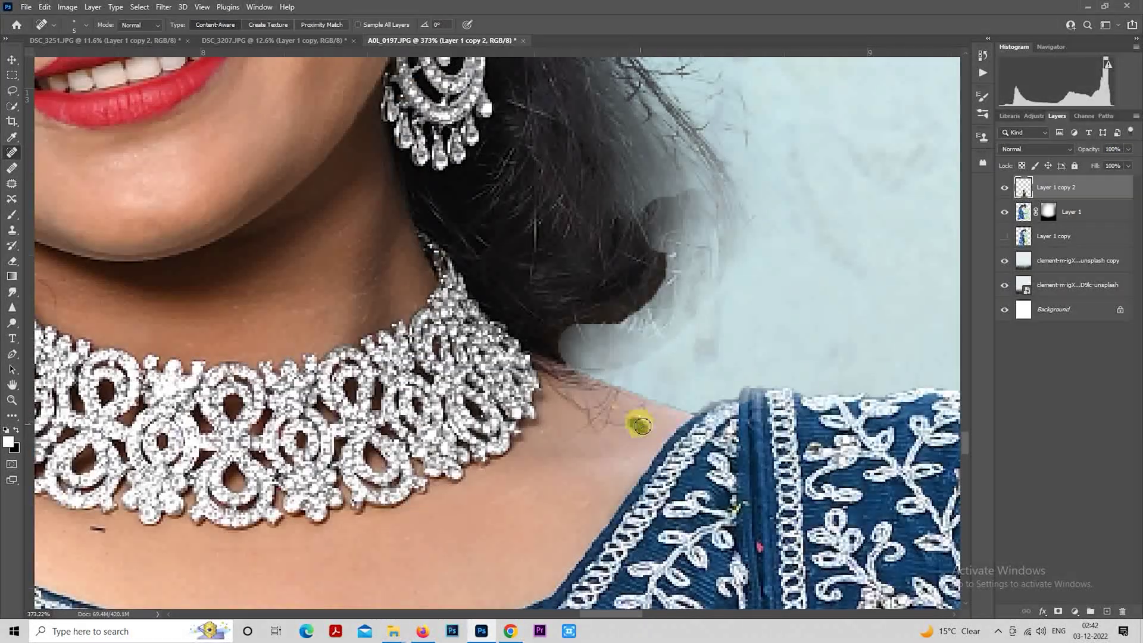
scroll(639, 414, "down", 3)
scroll(639, 411, "left", 5)
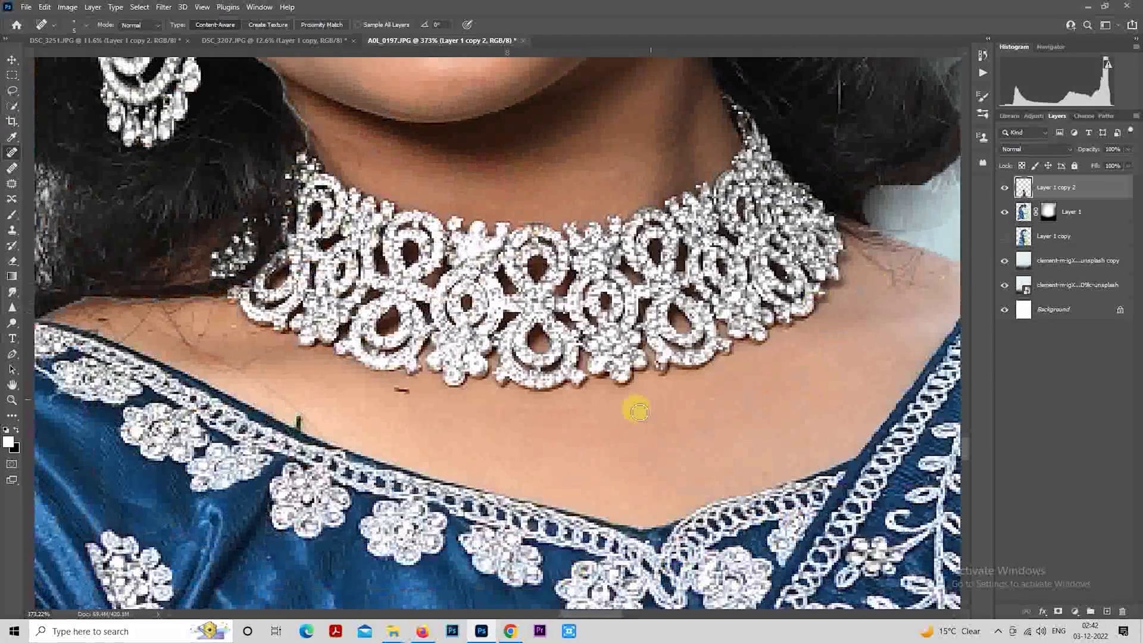
left_click_drag(411, 390, 399, 394)
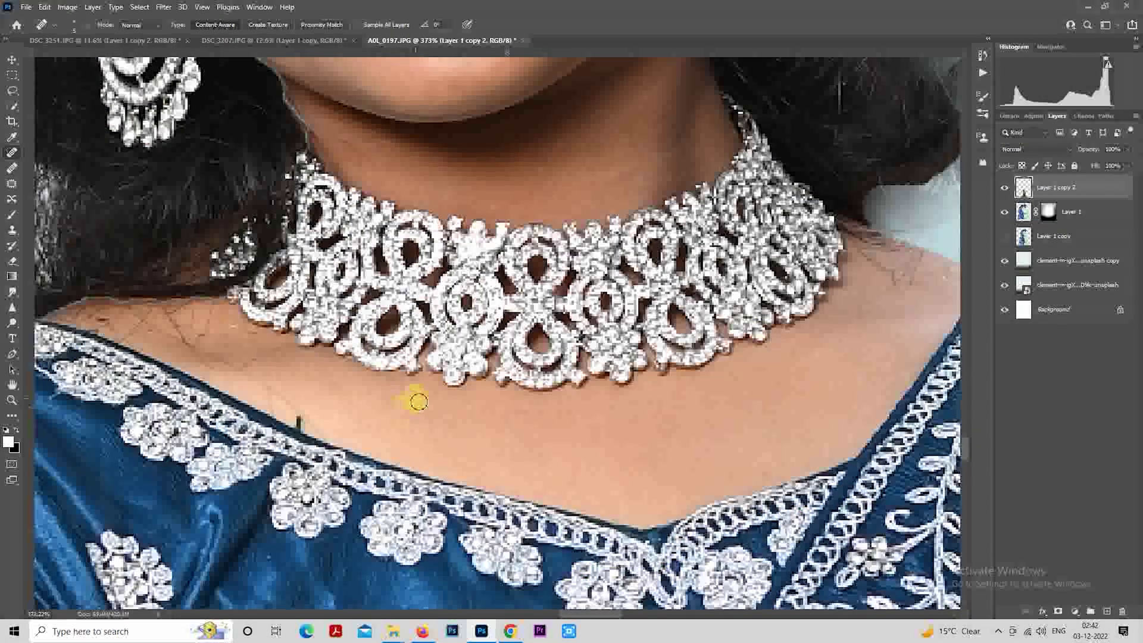
scroll(419, 402, "down", 10)
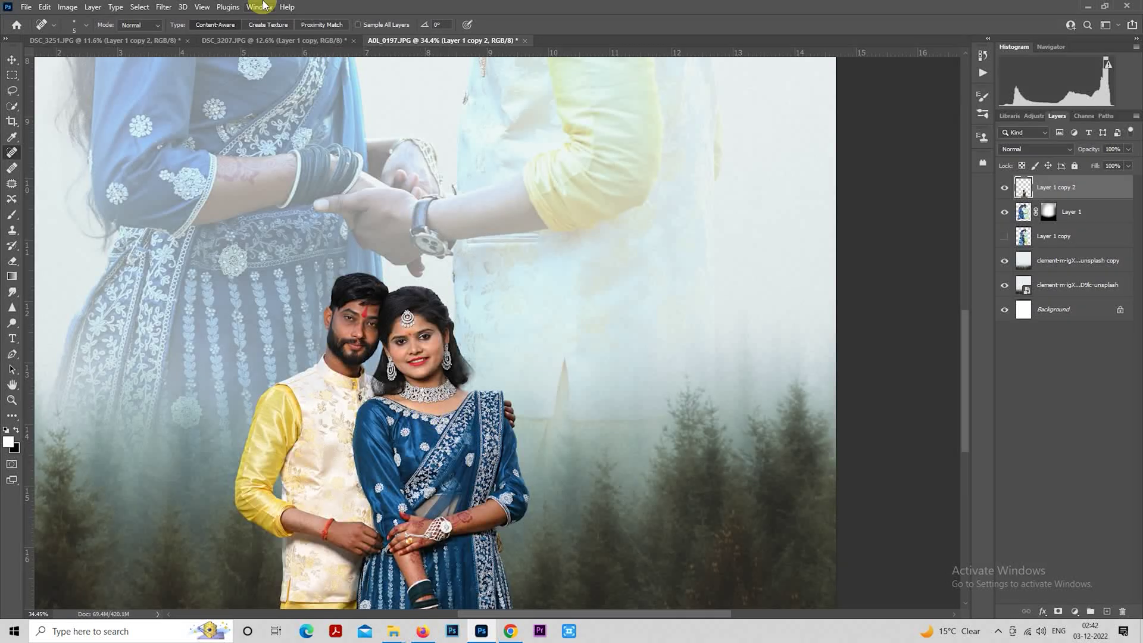
Step: Apply SkinFiner smoothing to the small couple layer after checking both faces at 1:1
left_click(172, 8)
mouse_move(230, 323)
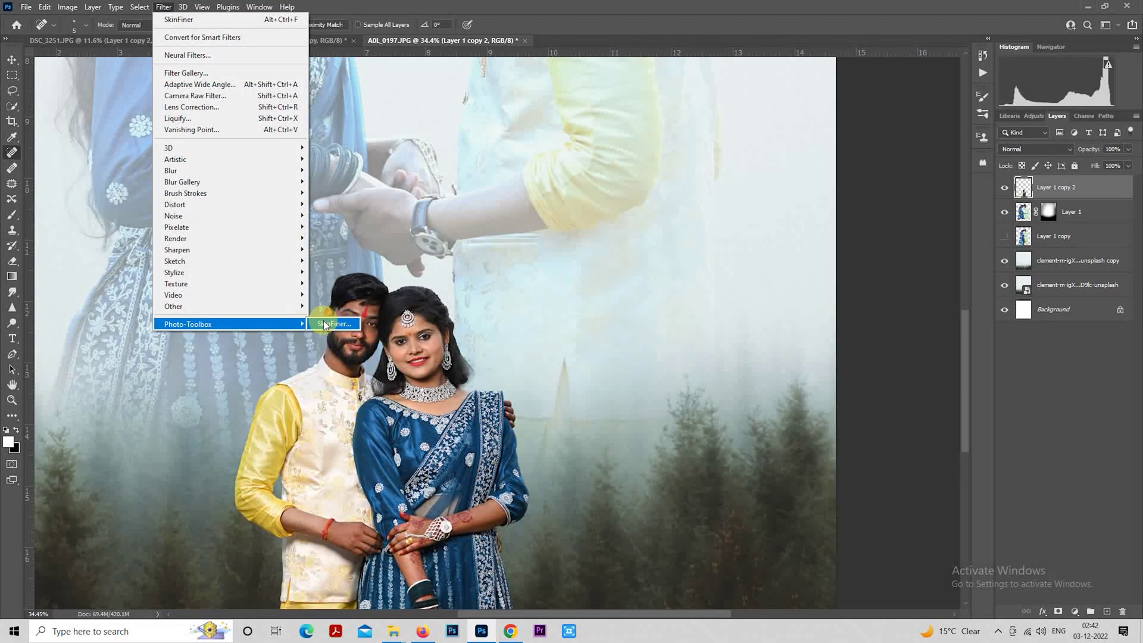
left_click(352, 322)
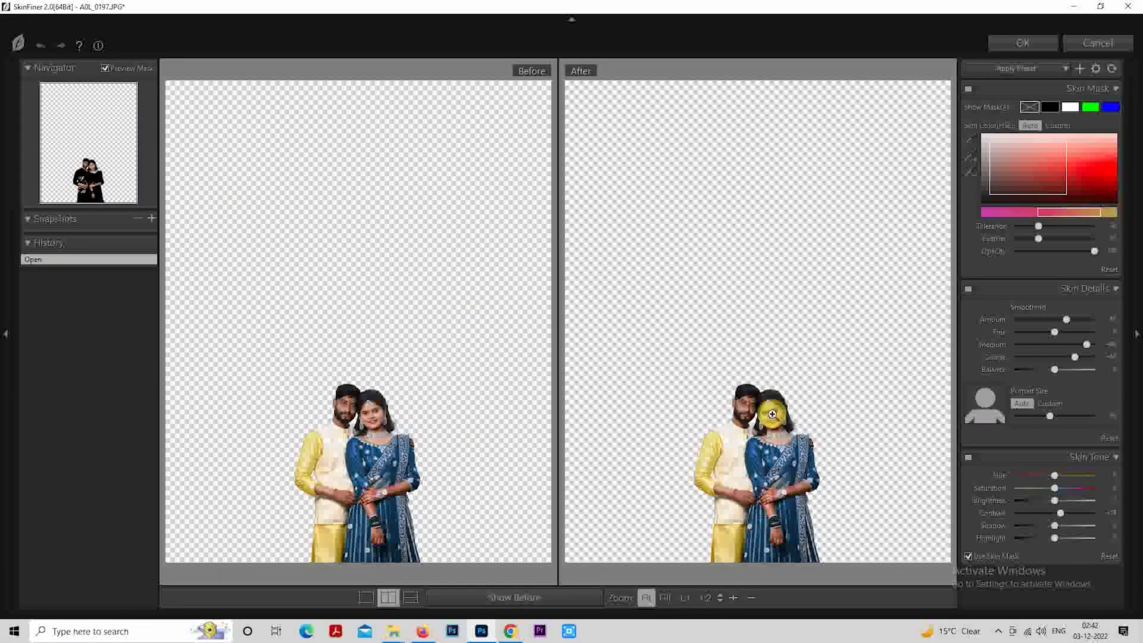
left_click(772, 414)
left_click_drag(708, 412, 755, 411)
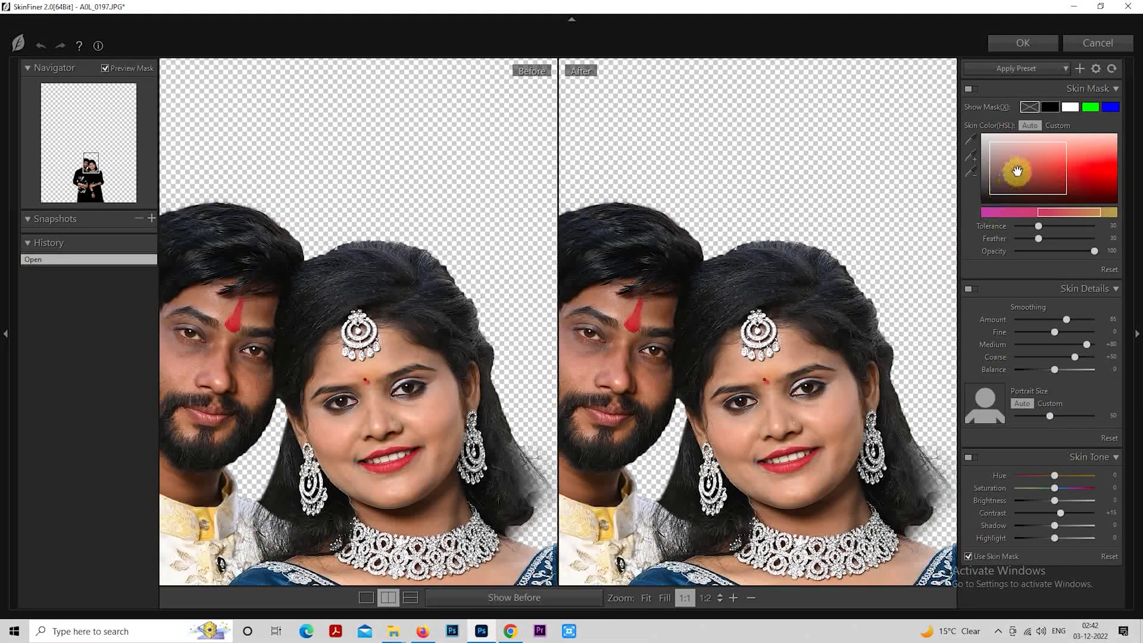
left_click(1042, 44)
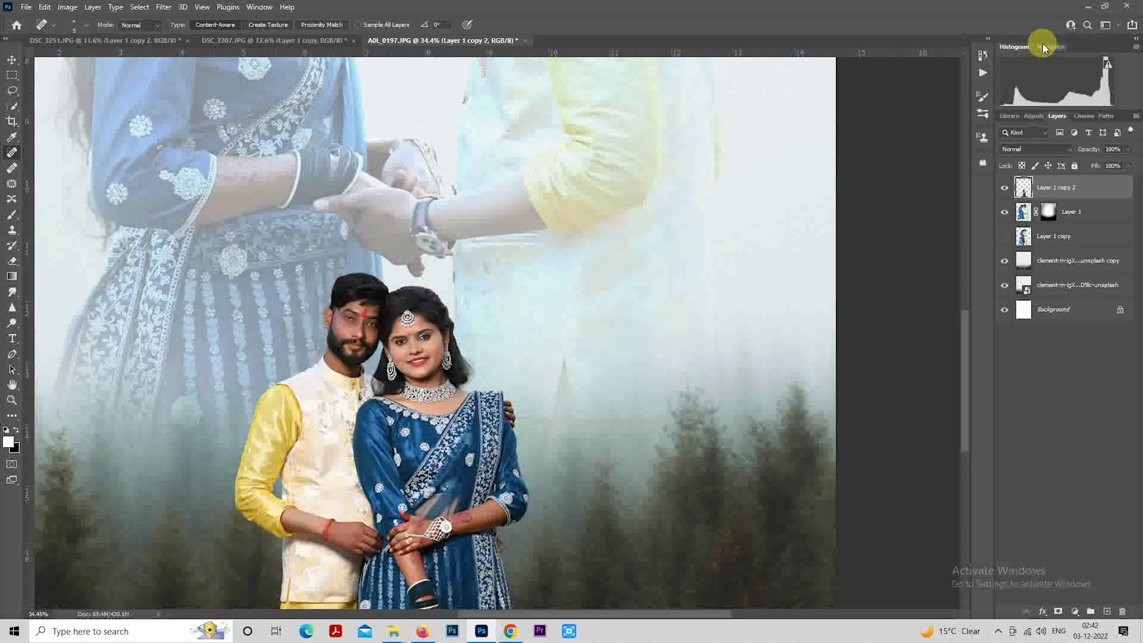
Step: Drag smoke png2 from the Videos subfolder into the Photoshop composite
scroll(339, 184, "down", 3)
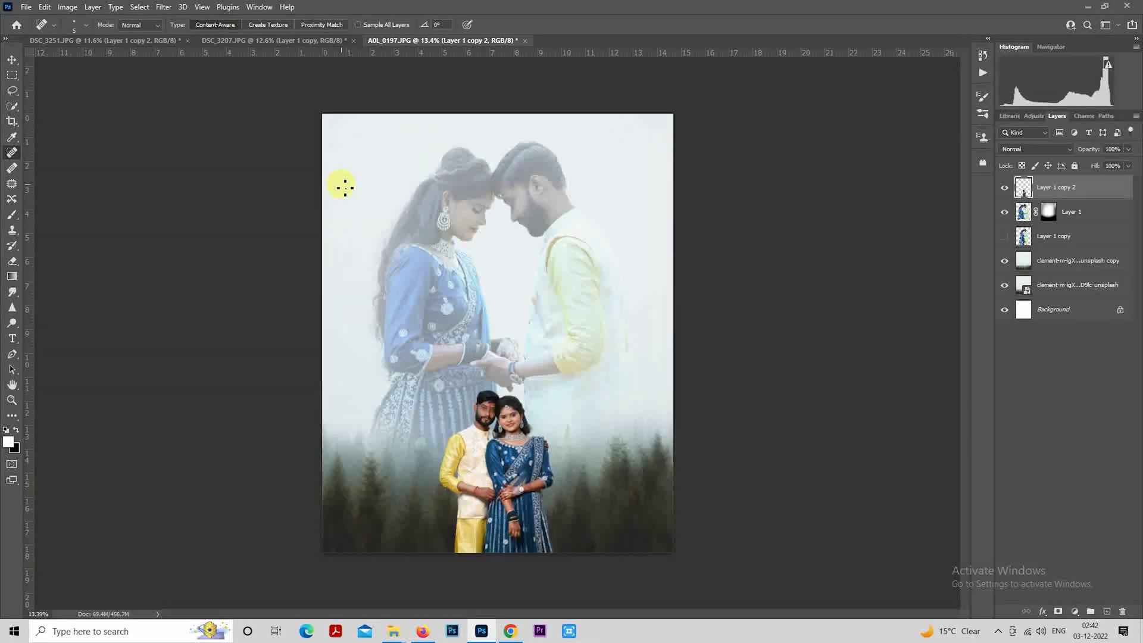
scroll(344, 186, "down", 3)
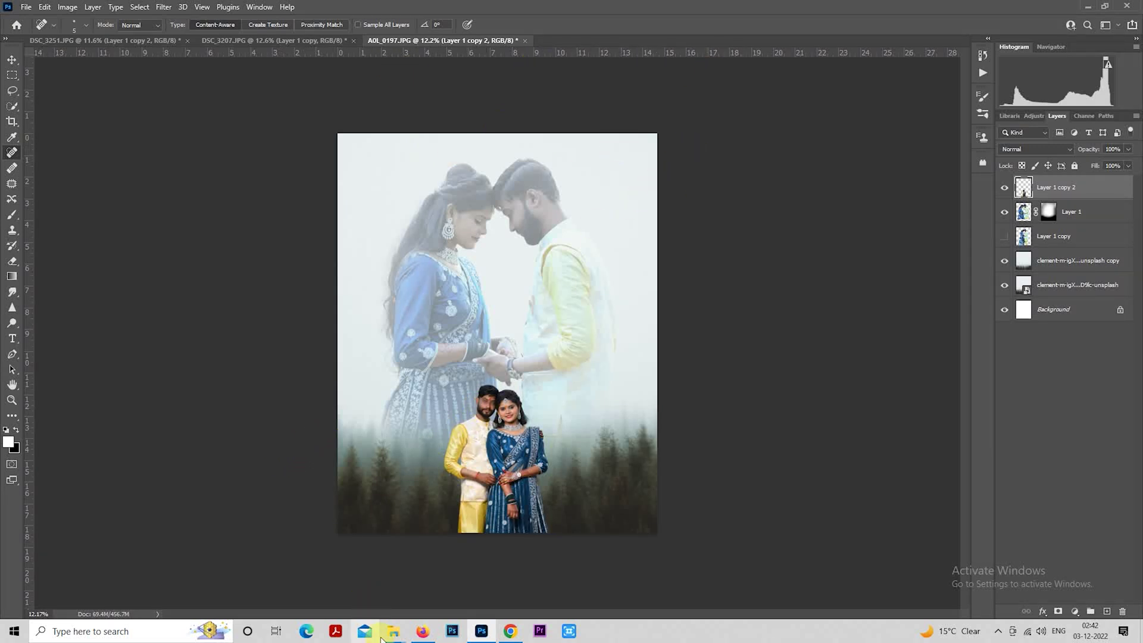
mouse_move(393, 631)
left_click(270, 587)
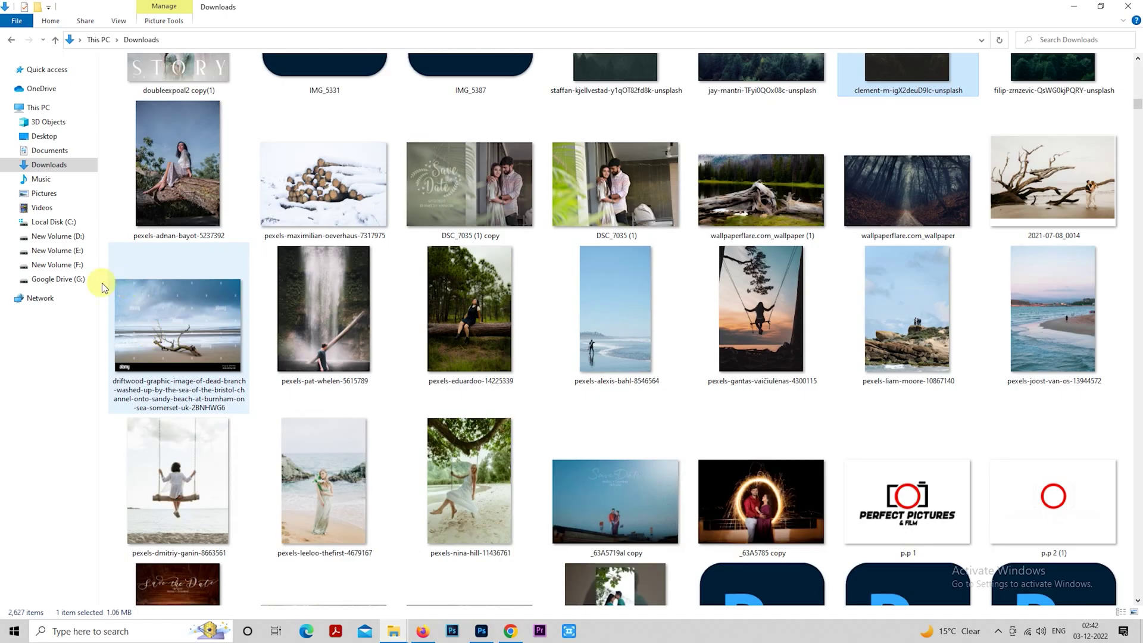
left_click(42, 207)
double_click(294, 129)
mouse_move(552, 120)
left_mouse_down()
mouse_move(483, 639)
mouse_move(531, 459)
left_mouse_up()
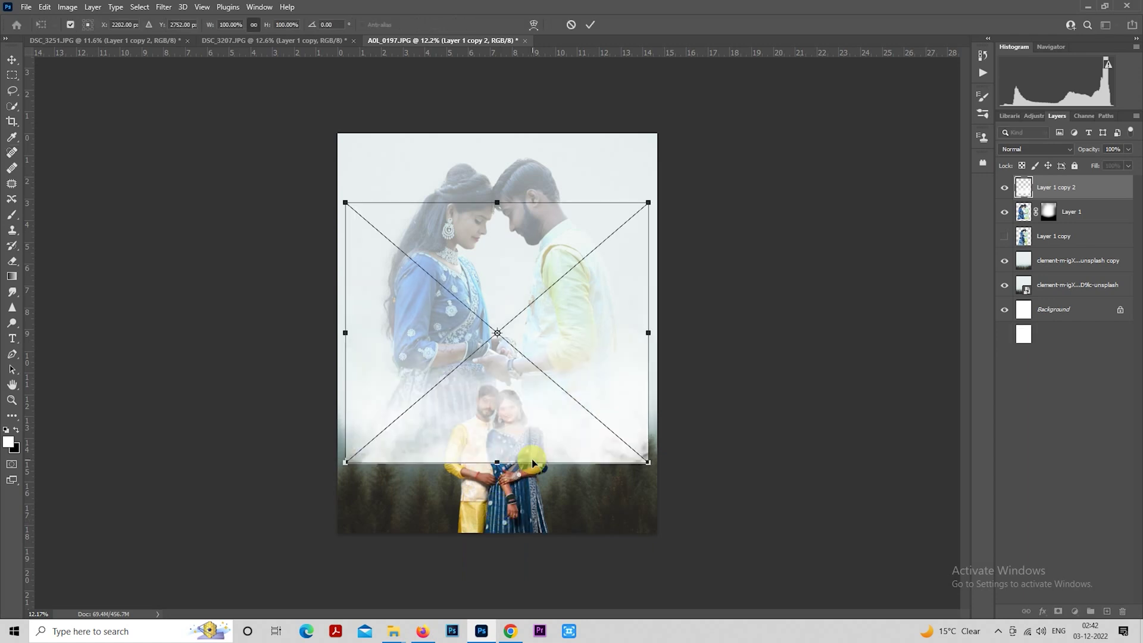
Step: Stretch the smoke flat and wide across the bottom of the forest and commit it
mouse_move(572, 338)
left_mouse_down()
mouse_move(571, 447)
mouse_move(630, 444)
left_mouse_up()
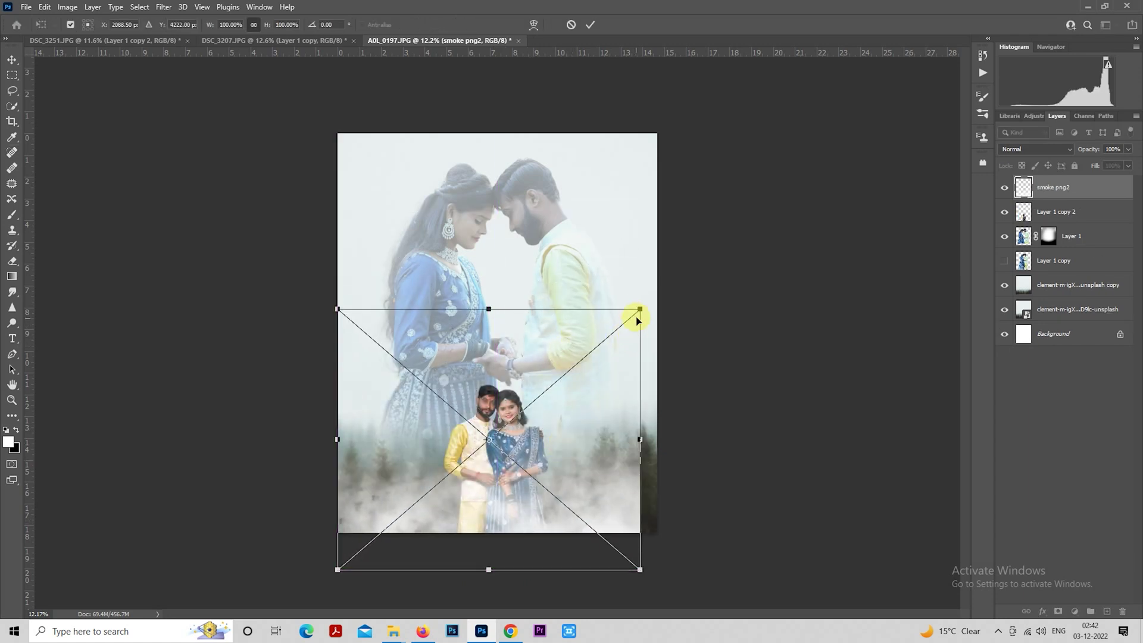
mouse_move(640, 309)
left_mouse_down()
mouse_move(665, 403)
mouse_move(663, 387)
left_mouse_up()
left_click_drag(613, 418, 612, 442)
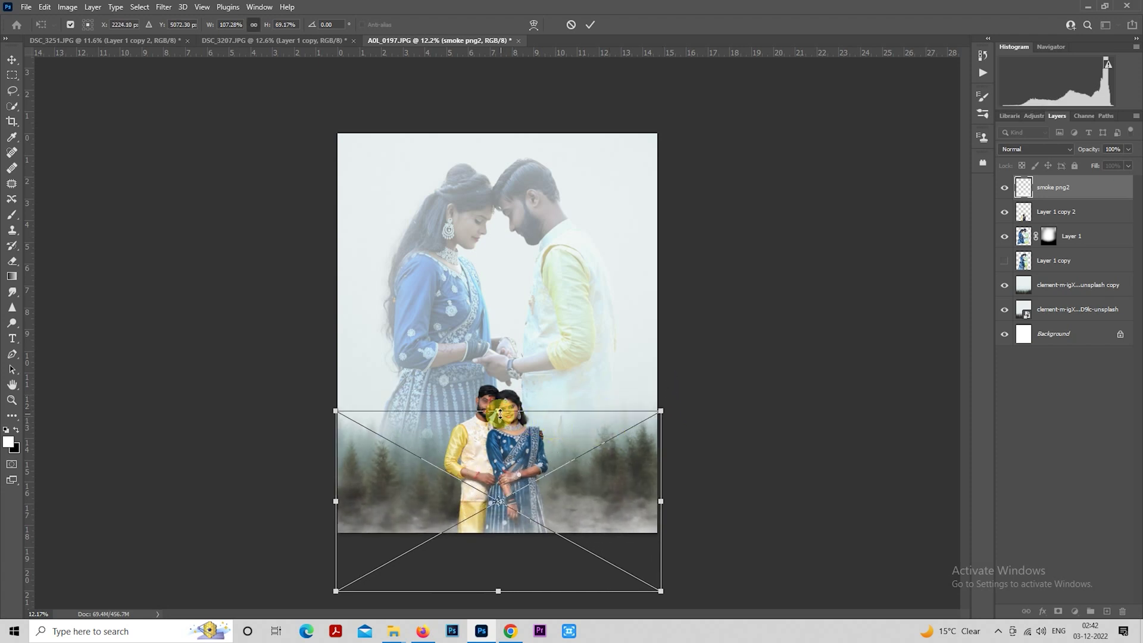
left_click_drag(499, 410, 502, 440)
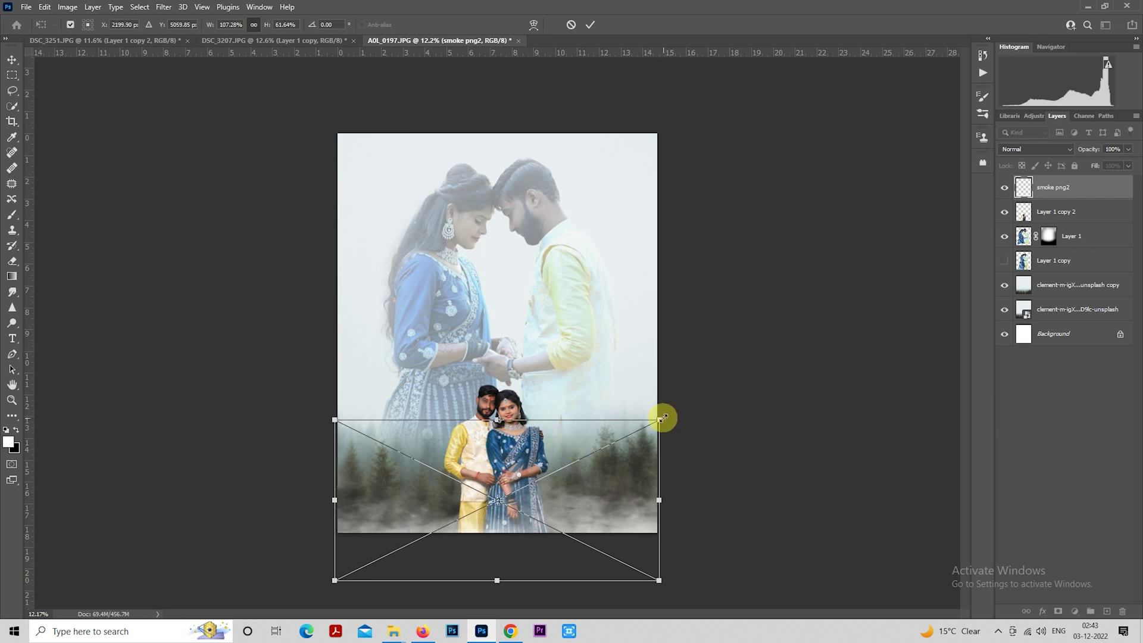
left_click_drag(661, 419, 664, 417)
key("Return")
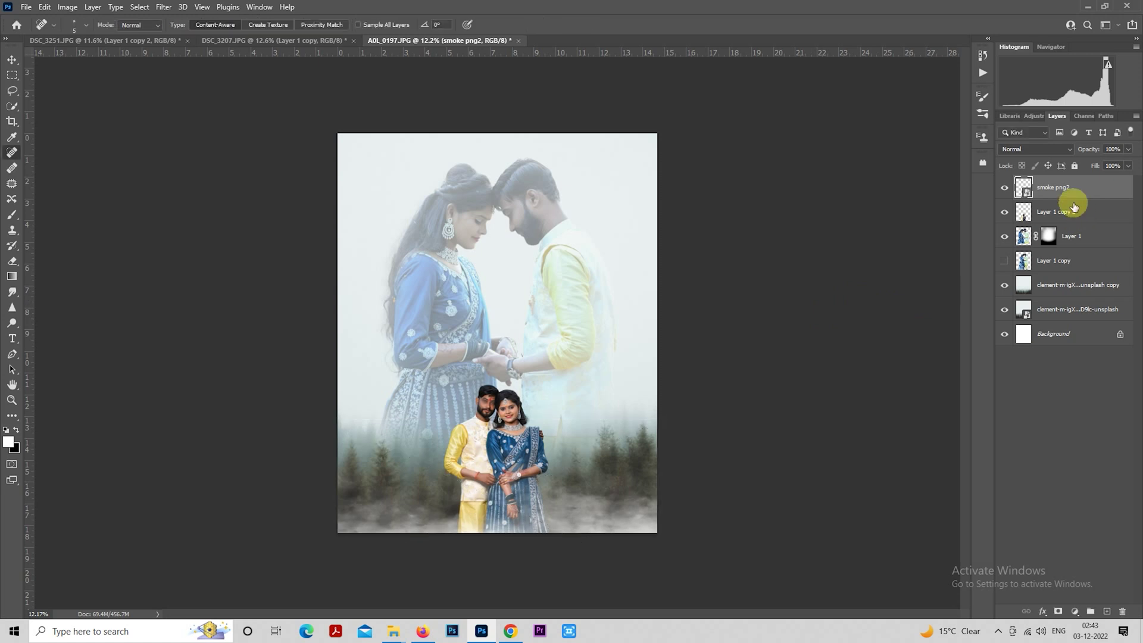
right_click(1074, 191)
Step: Rasterize the smoke layer and soften it with an 11.1-pixel Gaussian Blur
left_click(973, 323)
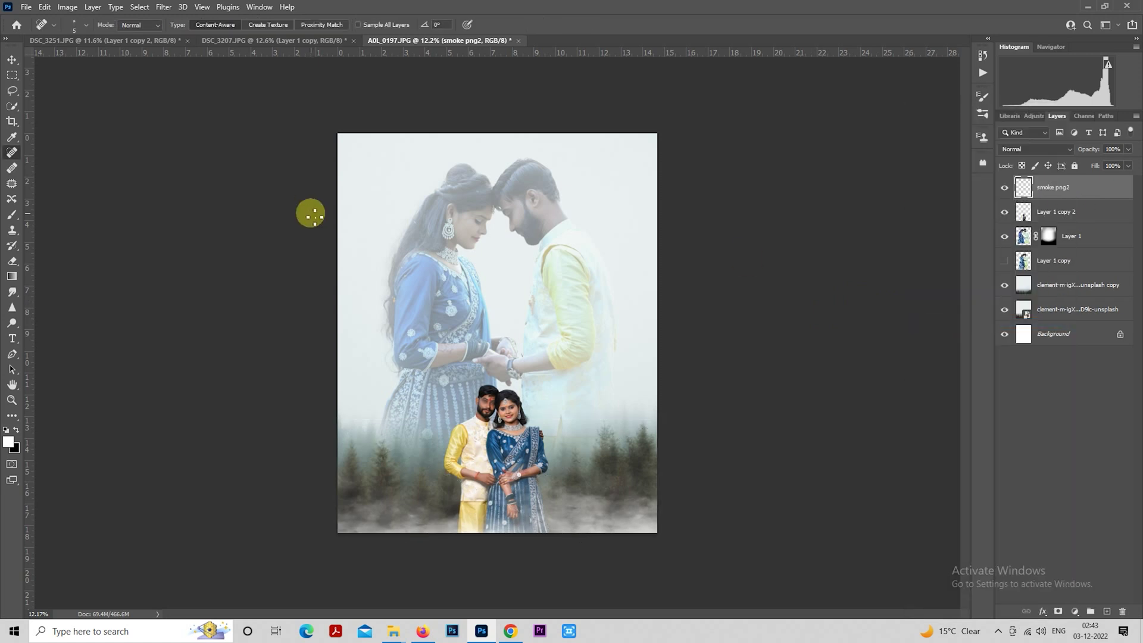
left_click(164, 7)
mouse_move(230, 170)
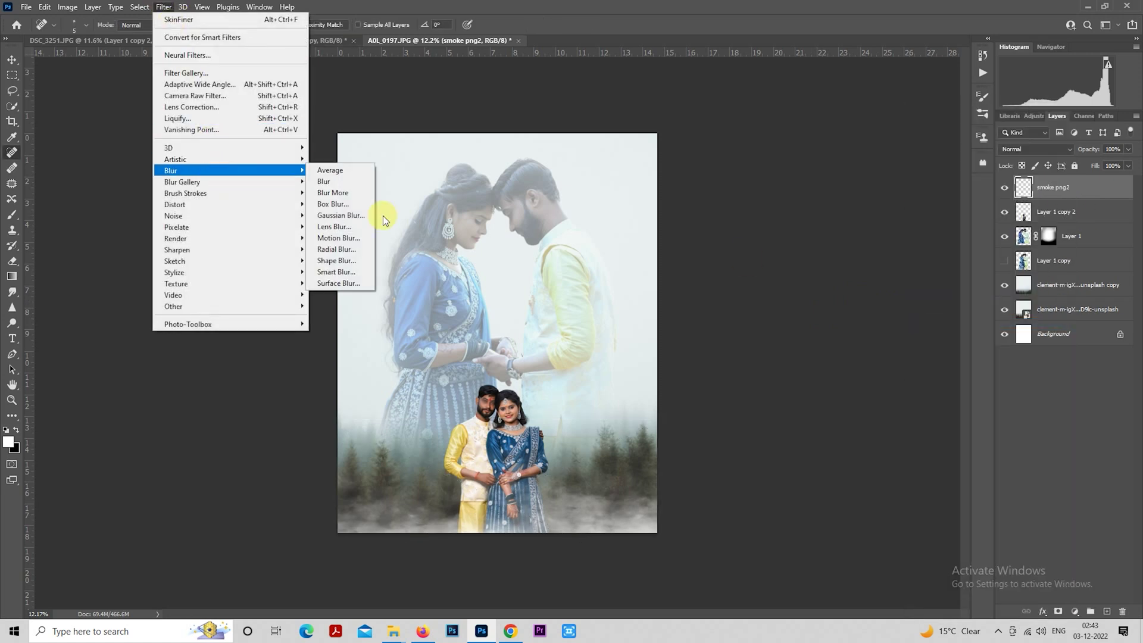
left_click(368, 219)
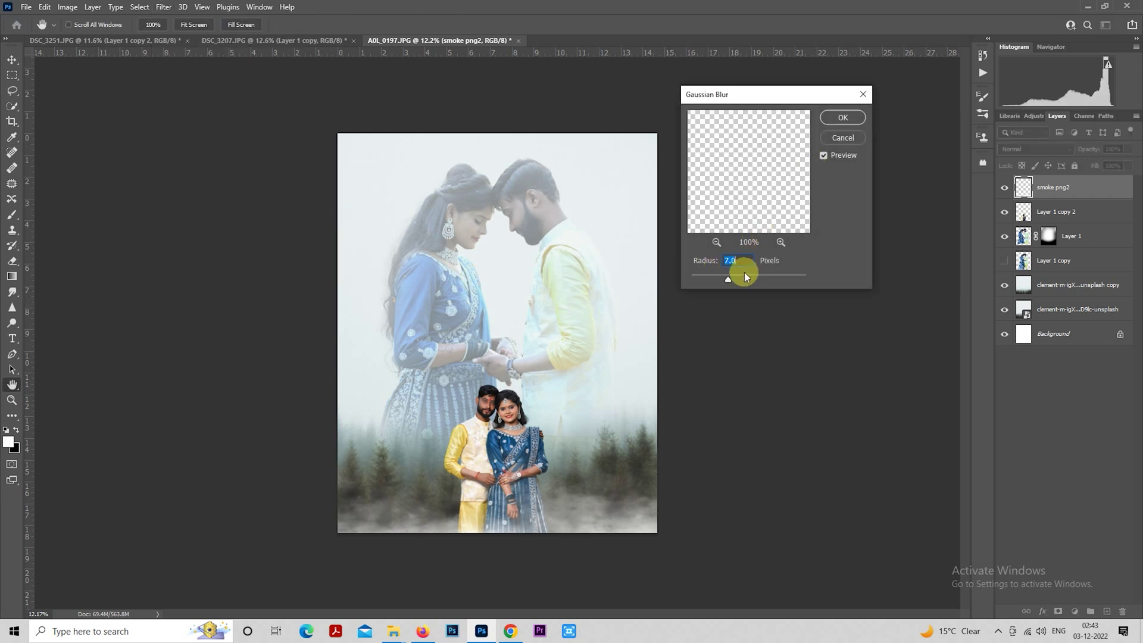
left_click(842, 118)
key("j")
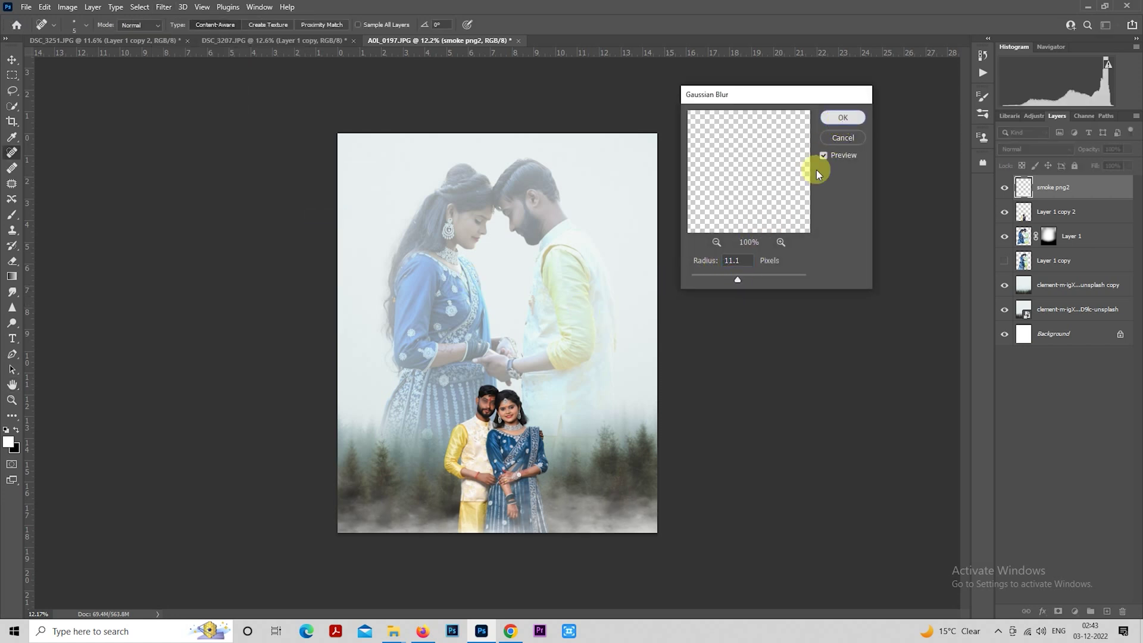
Step: Load the Layer 1 copy 2 small couple's outline as a selection
scroll(821, 271, "down", 1)
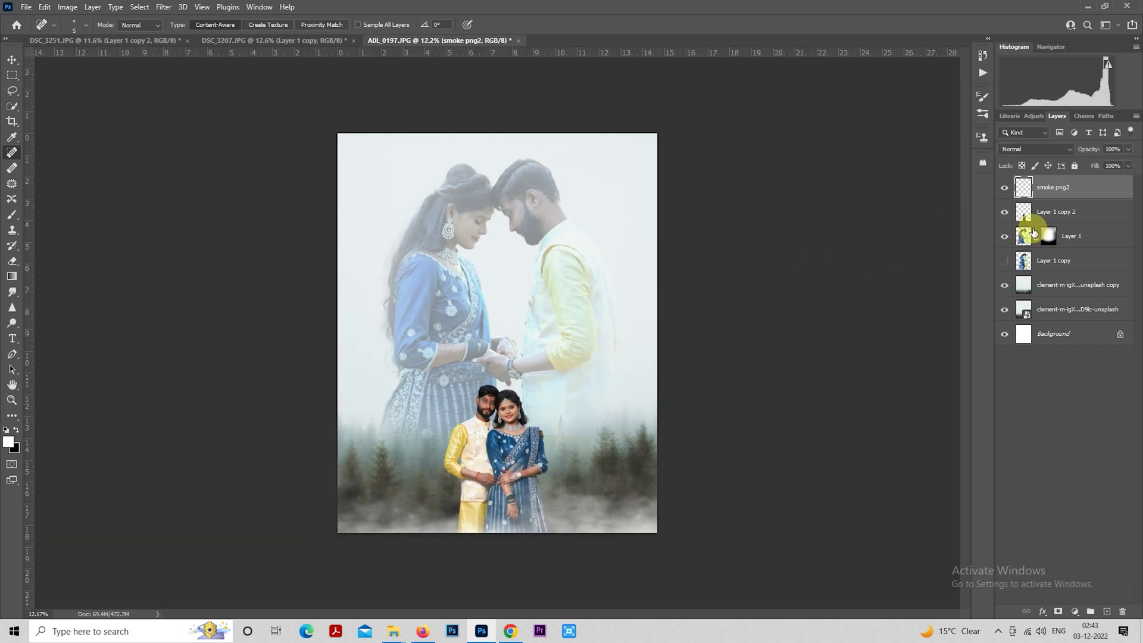
left_click(1048, 212)
scroll(669, 314, "up", 1)
left_click(1025, 212, "ctrl")
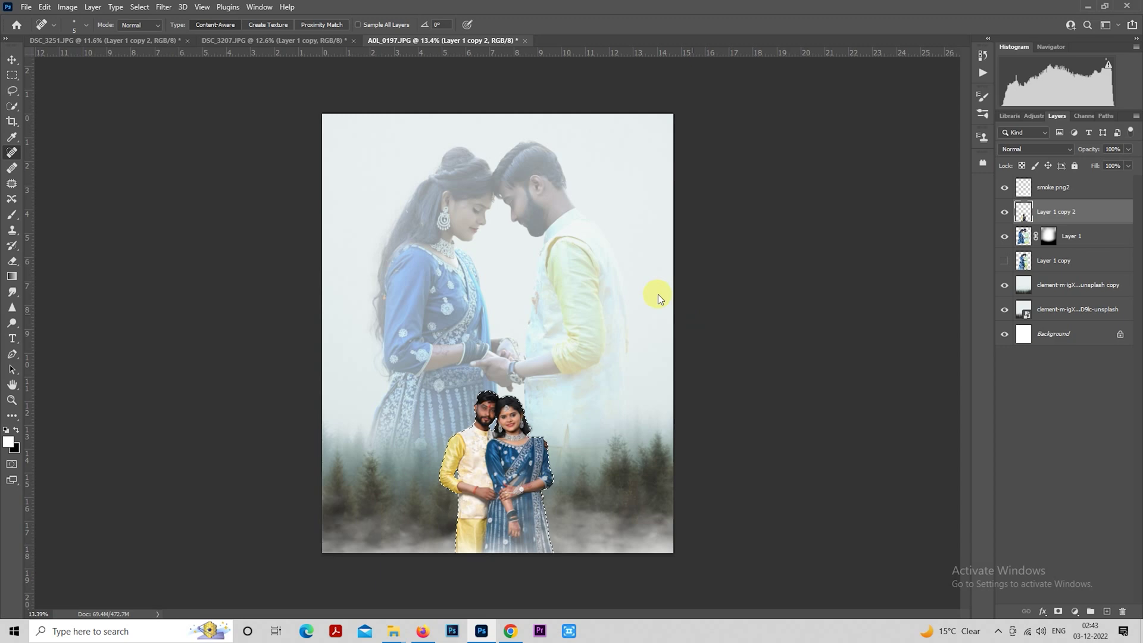
Step: Grade the small couple in Camera Raw (Temperature -7, Highlights -19, Shadows +58, Blacks +26), then deselect
key("ctrl+shift+a")
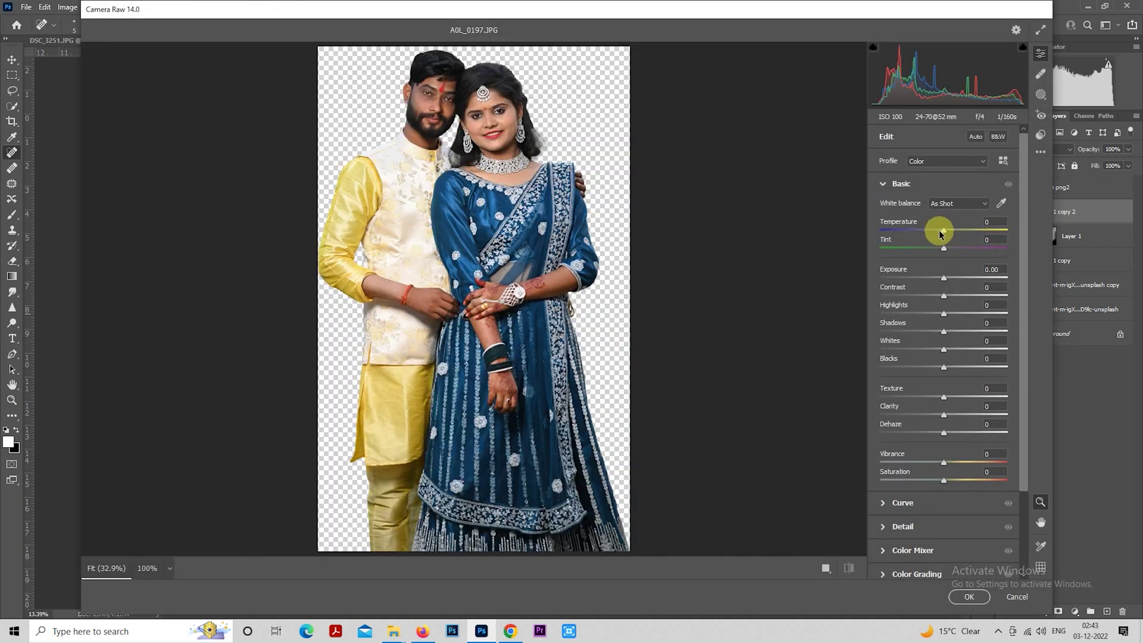
left_click_drag(943, 233, 940, 234)
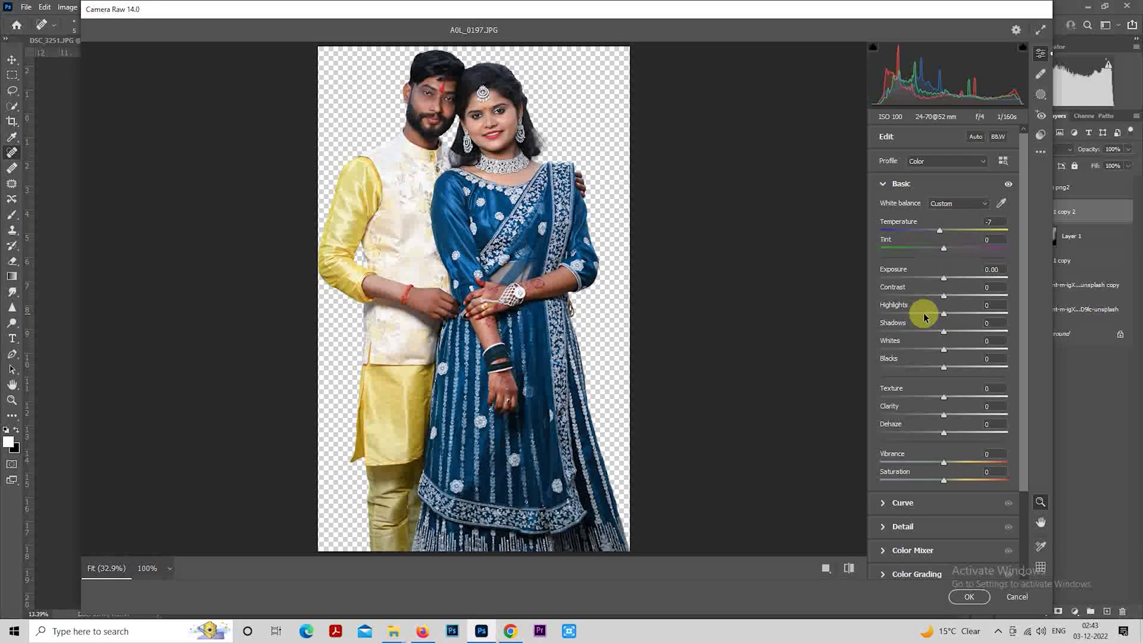
left_click_drag(943, 331, 974, 330)
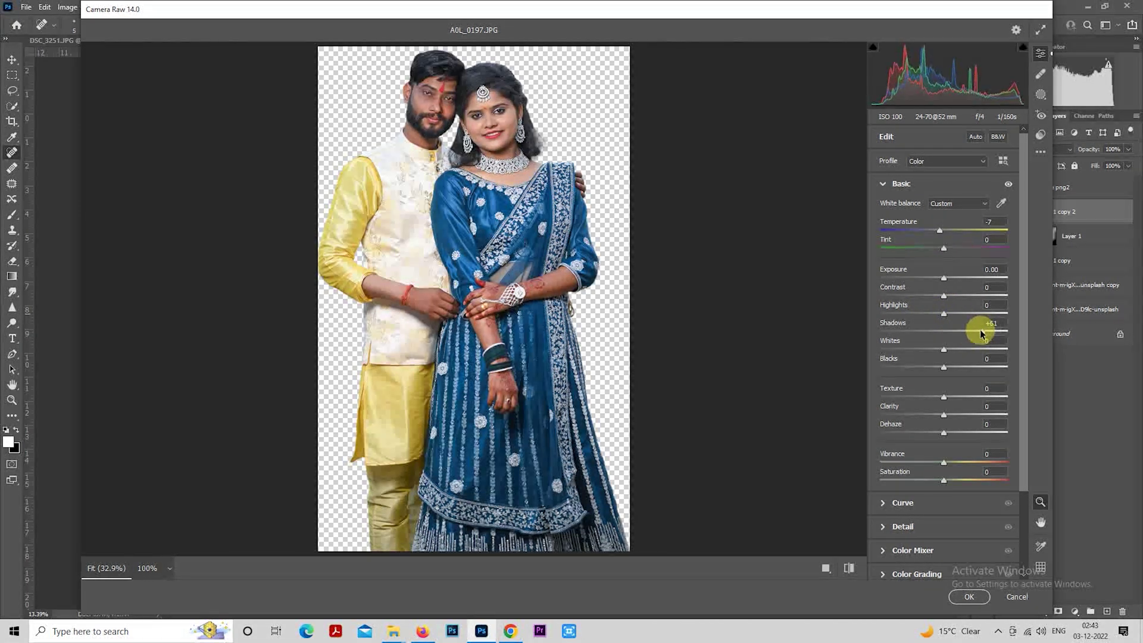
left_click(933, 314)
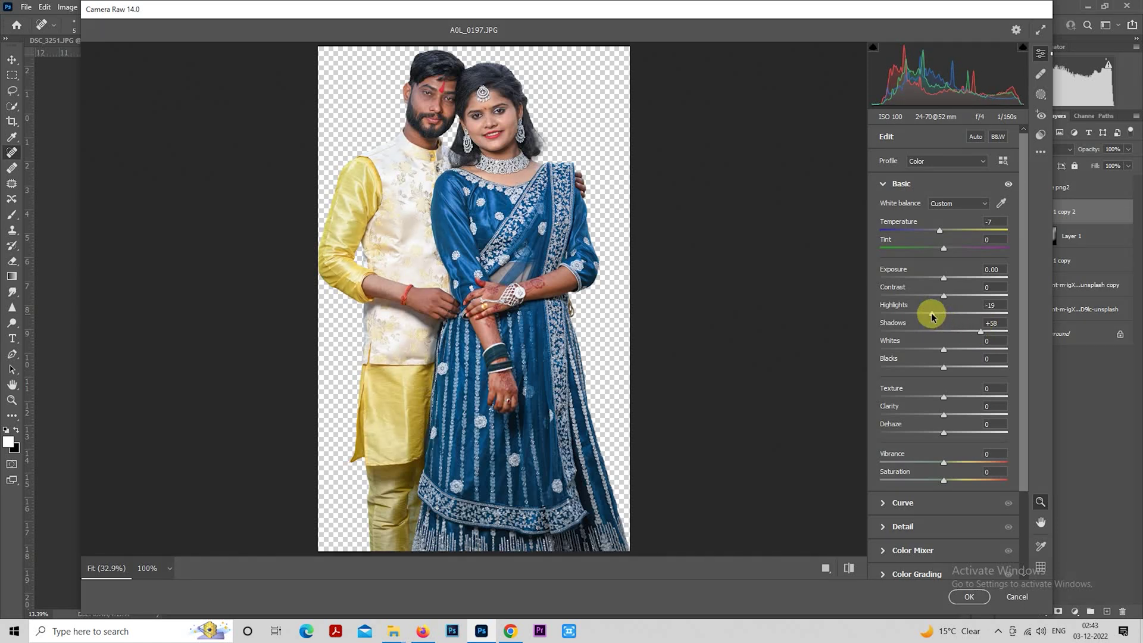
left_click(961, 367)
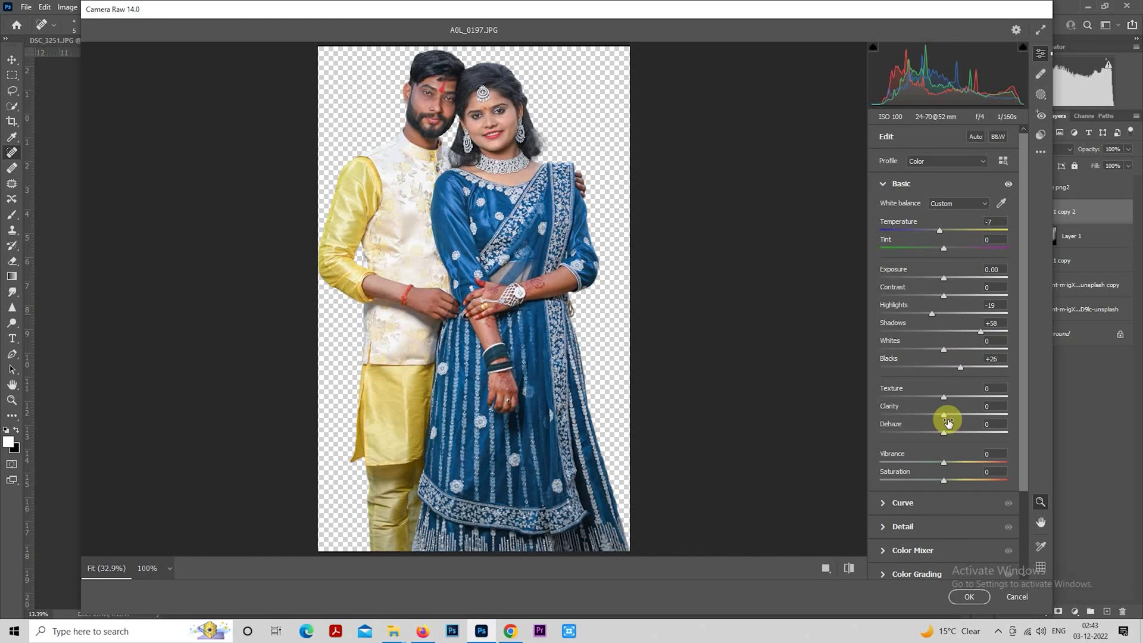
left_click(969, 597)
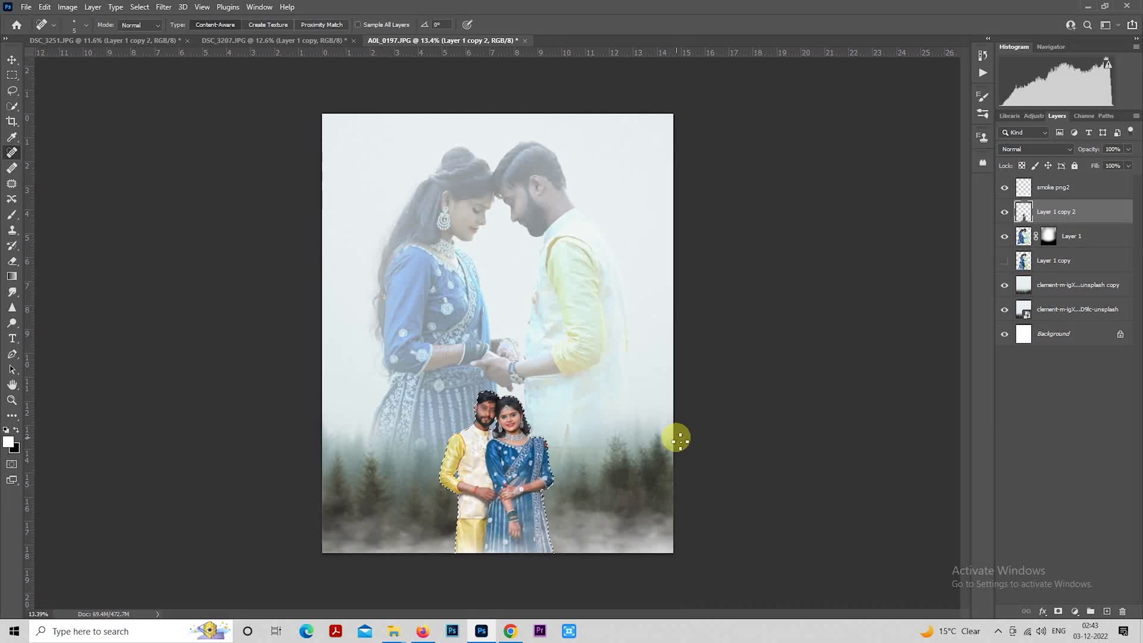
key("ctrl+d")
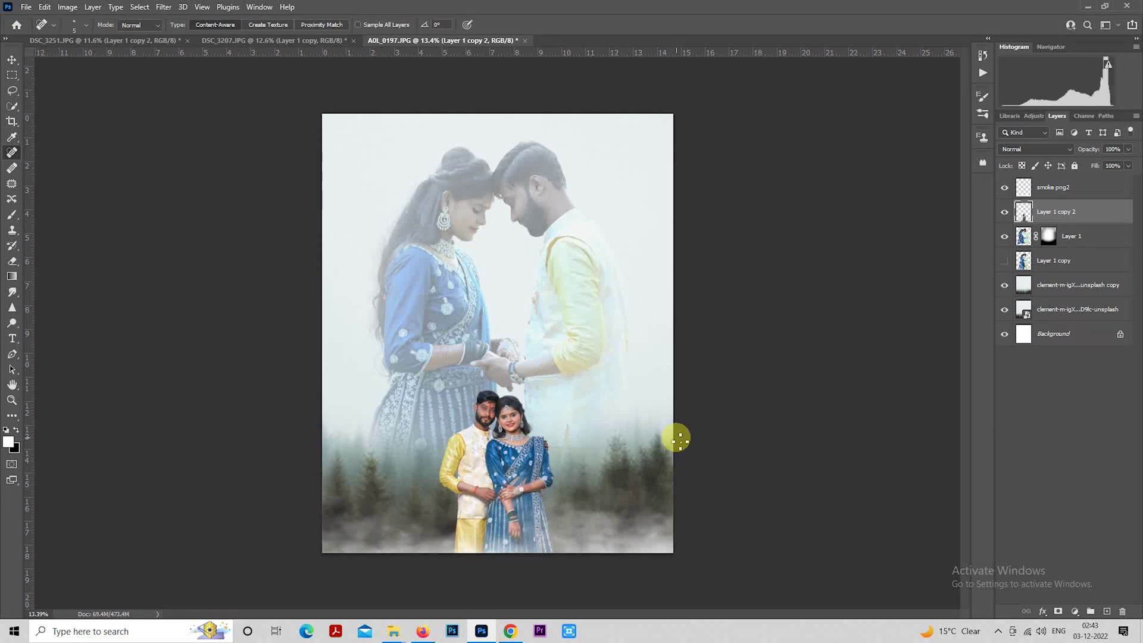
Step: Stamp all visible layers into a merged Layer 2 and duplicate it
left_click(1076, 191)
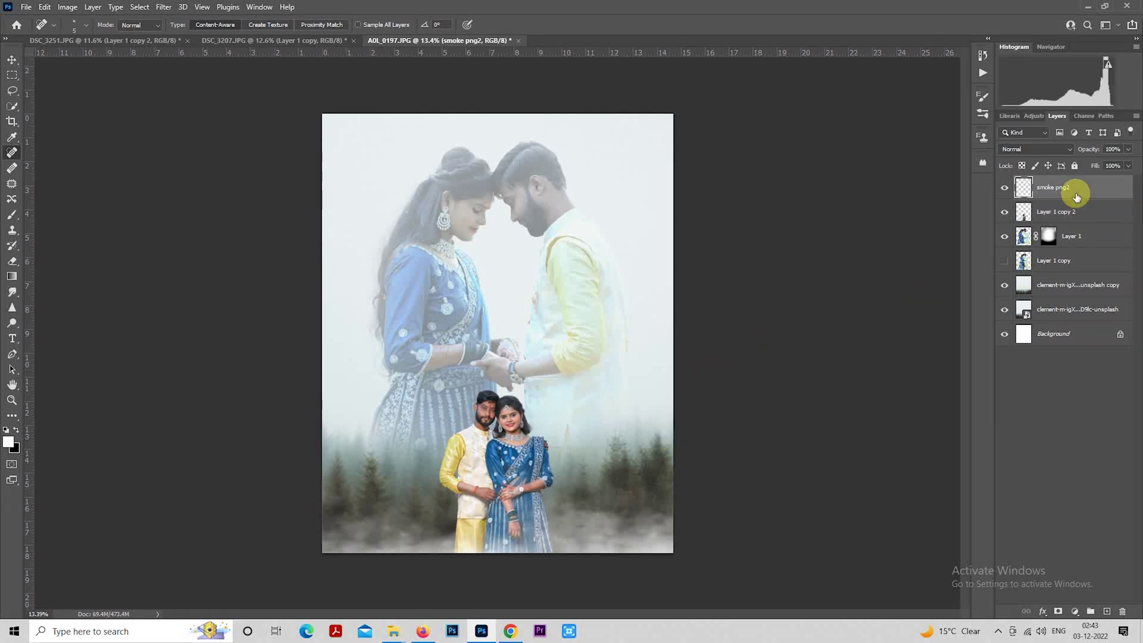
key("ctrl+shift+alt+e")
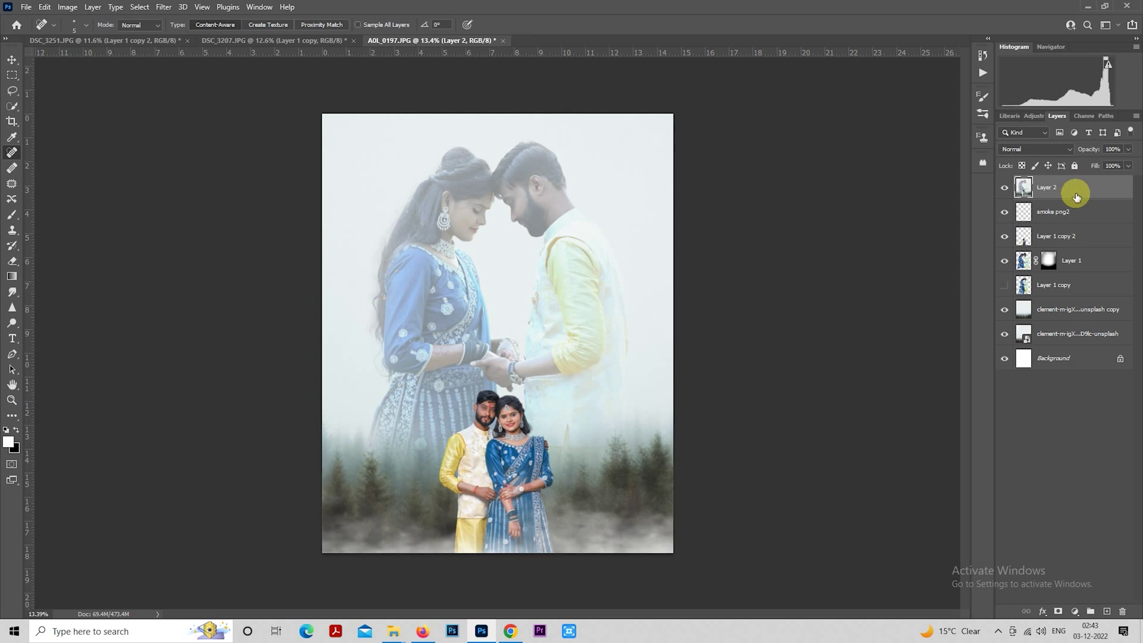
key("ctrl+j")
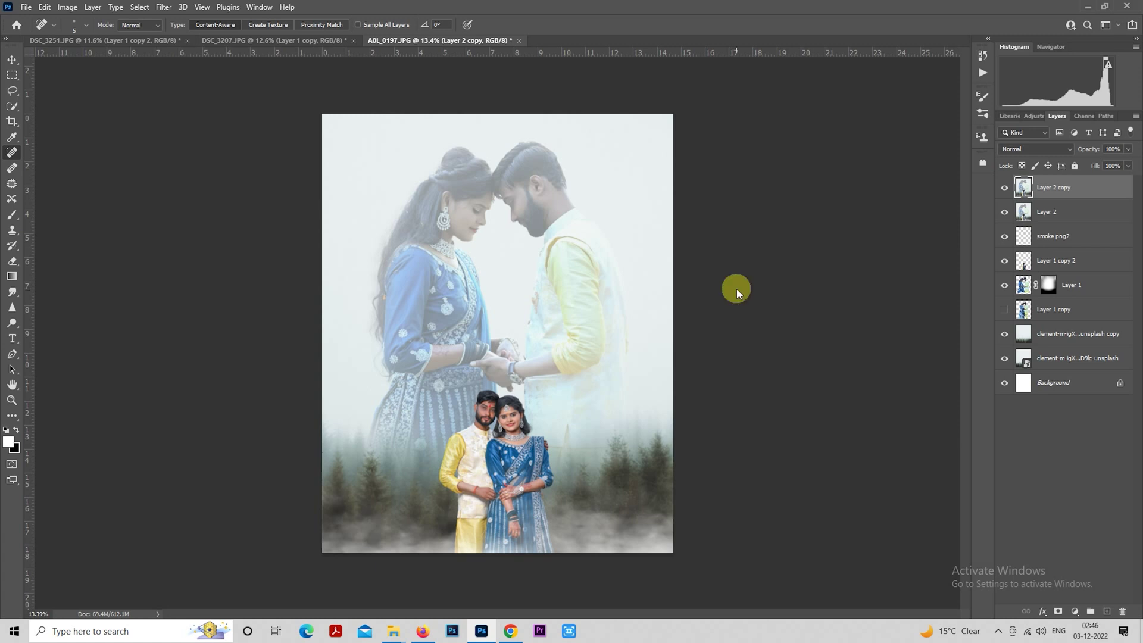
Step: Apply the 'moody green & blue' Camera Raw preset to the merged copy
key("ctrl+shift+a")
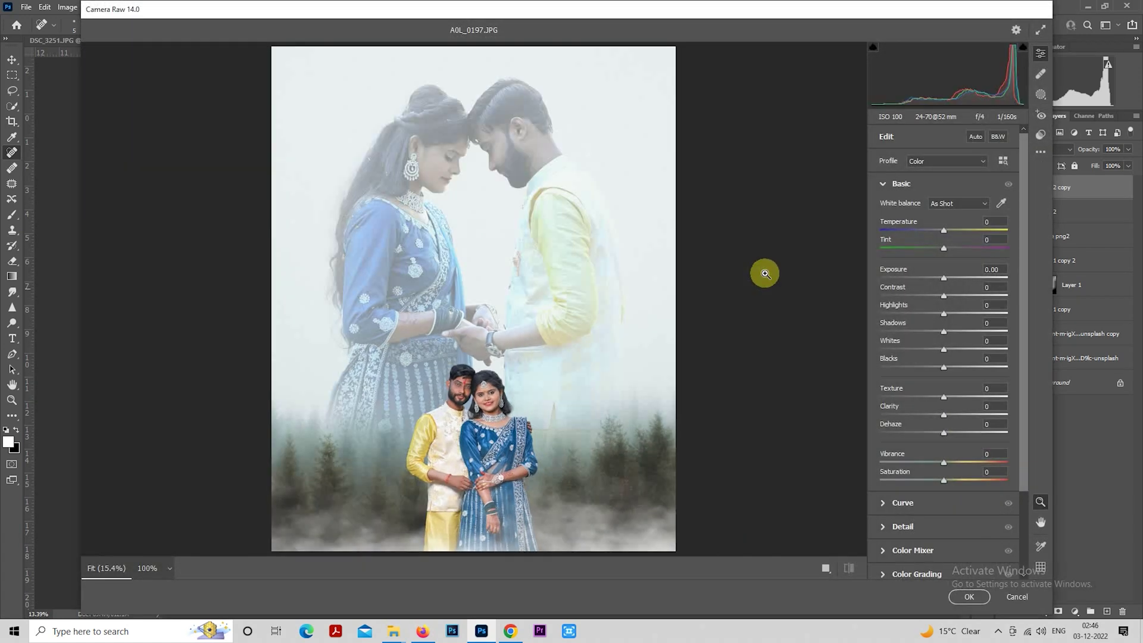
left_click(1043, 141)
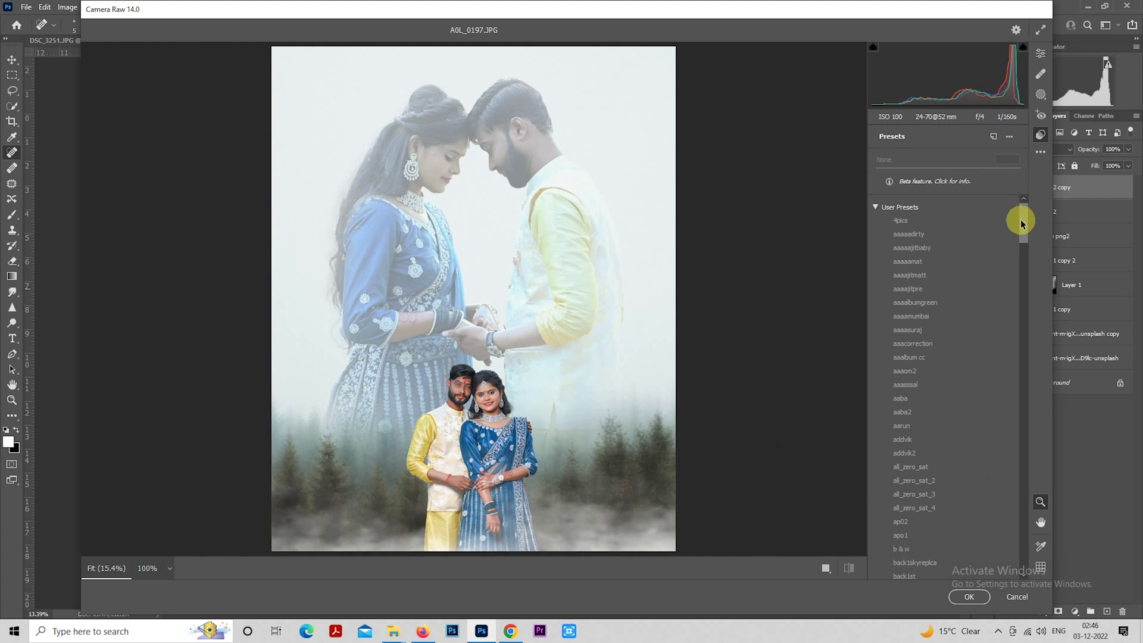
mouse_move(1020, 221)
left_mouse_down()
mouse_move(1020, 461)
mouse_move(1025, 339)
left_mouse_up()
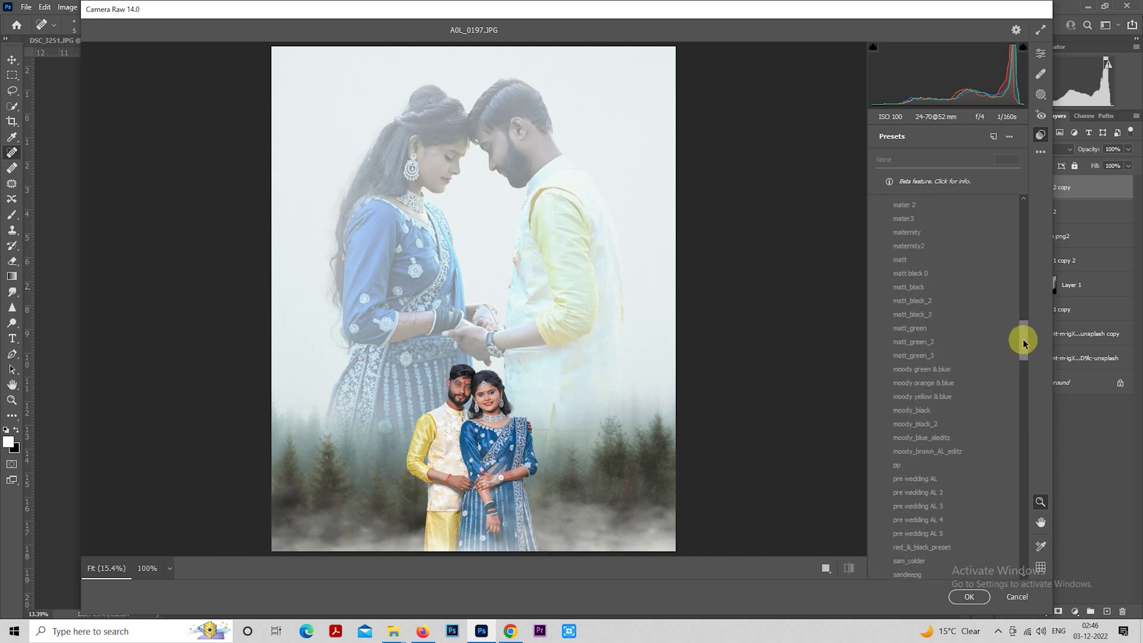
left_click(962, 374)
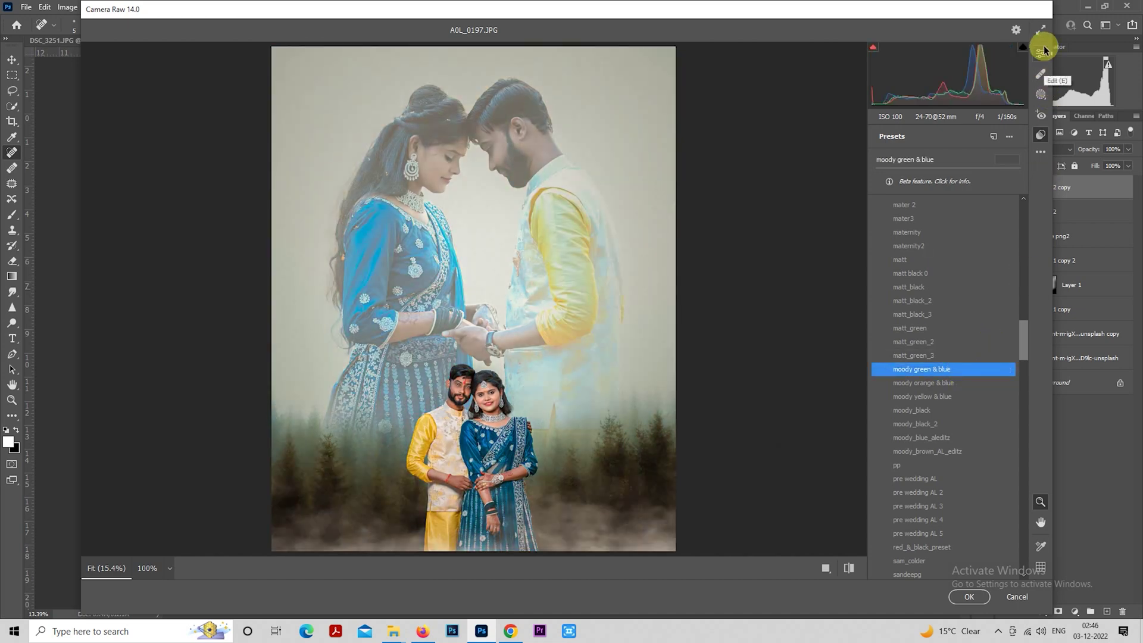
left_click(1043, 50)
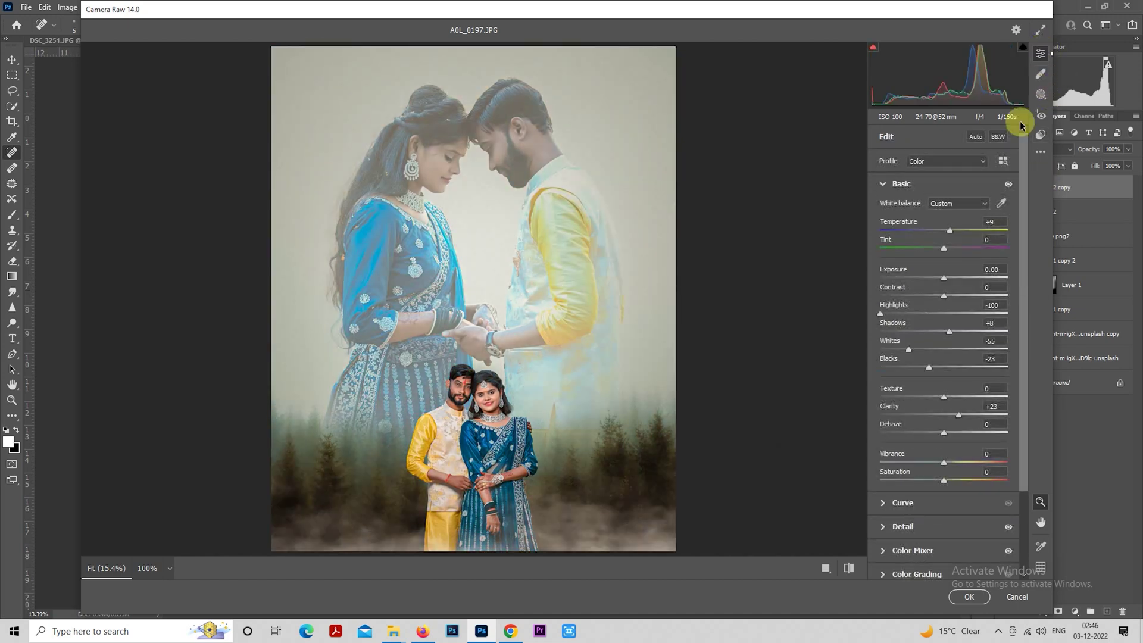
Step: Set Shadows +50, Highlights -78, Blacks +14 and Temperature +11, then expand the Color Mixer
left_click(974, 331)
left_click(913, 313)
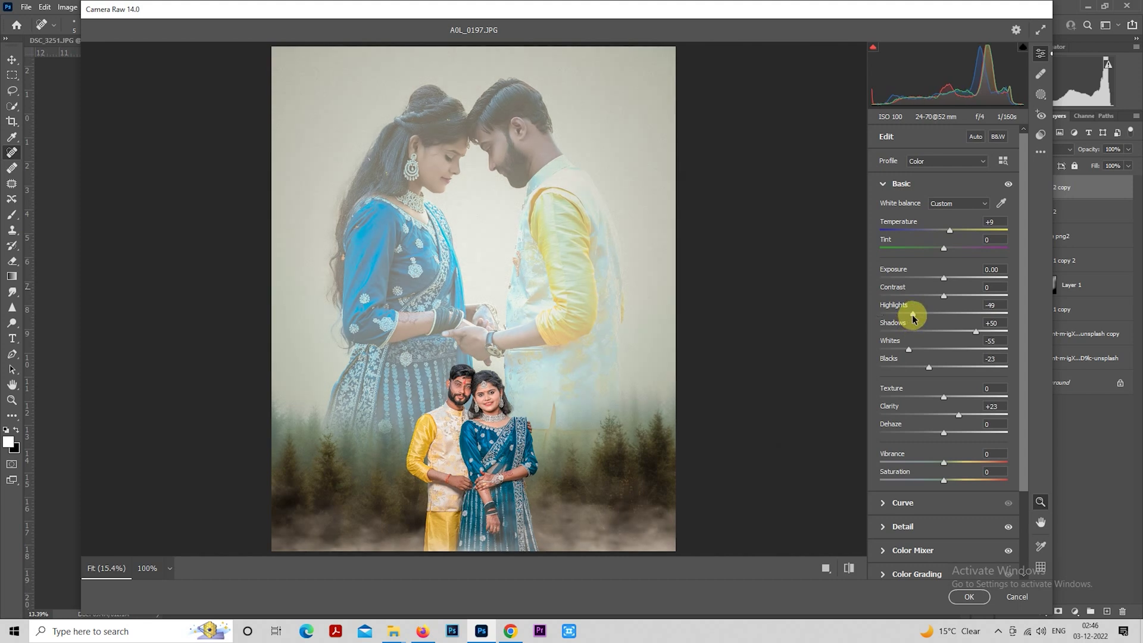
left_click_drag(914, 317, 894, 317)
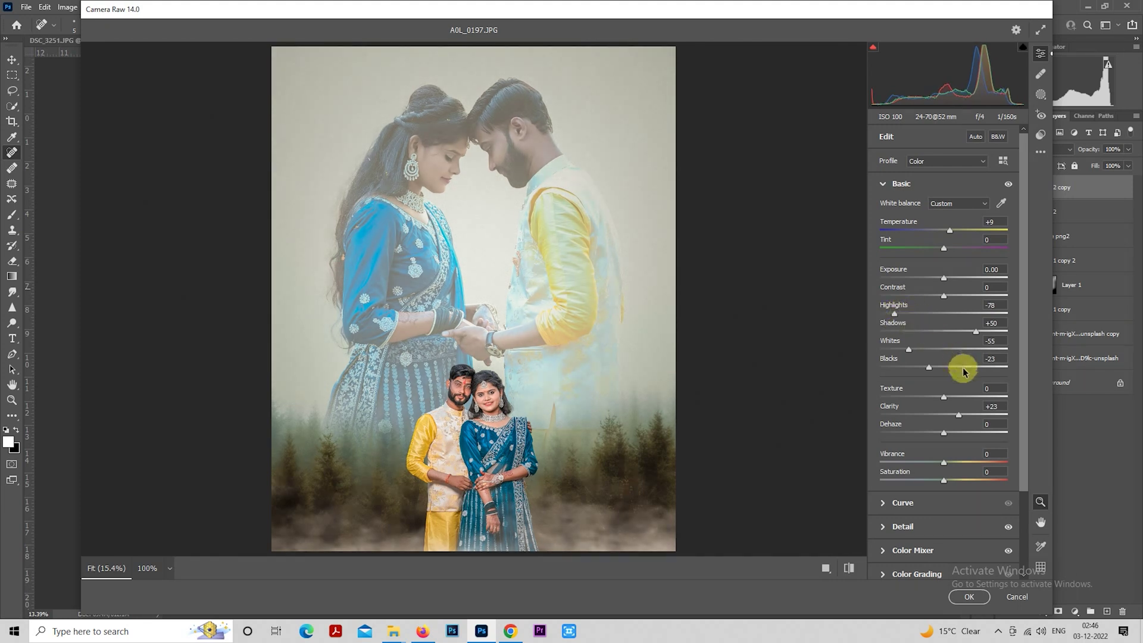
left_click_drag(962, 368, 953, 369)
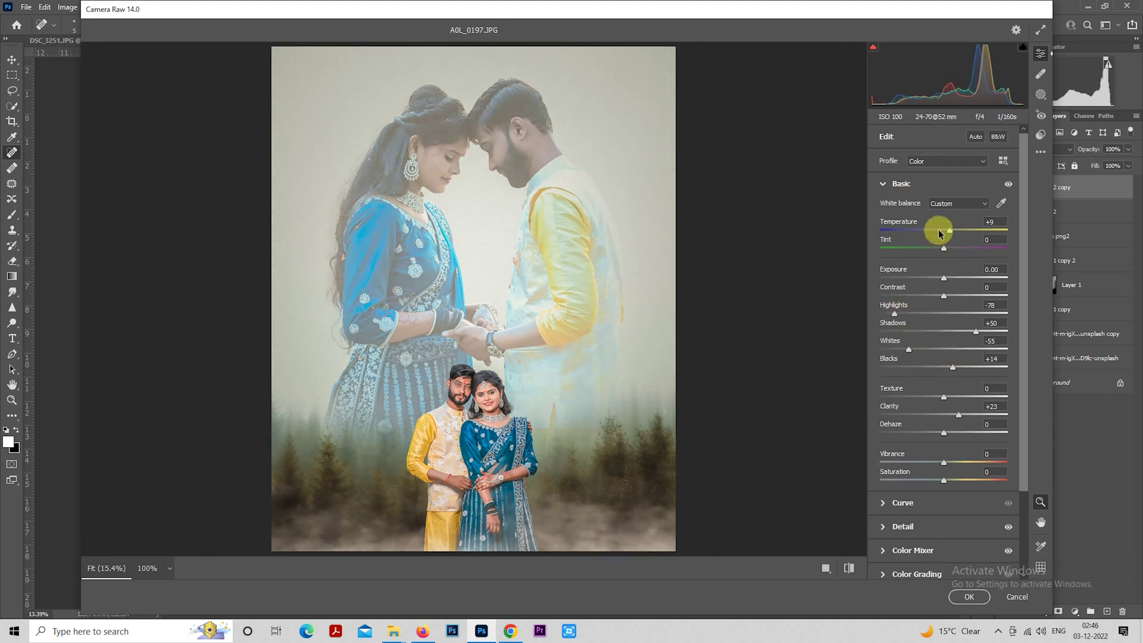
left_click_drag(947, 231, 949, 232)
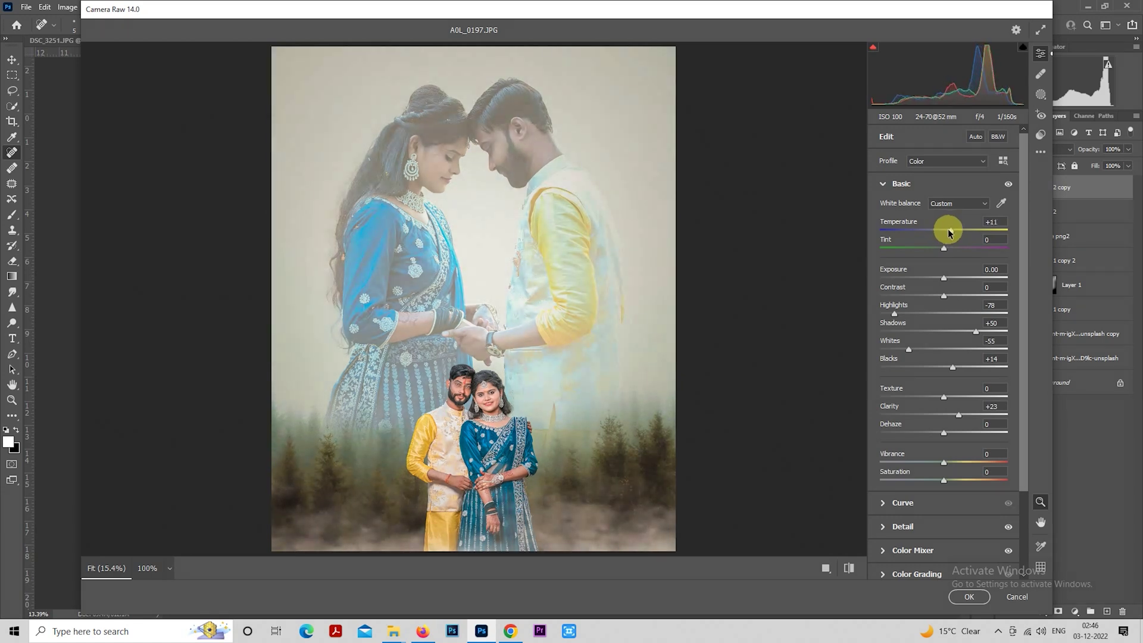
left_click(884, 184)
left_click(883, 266)
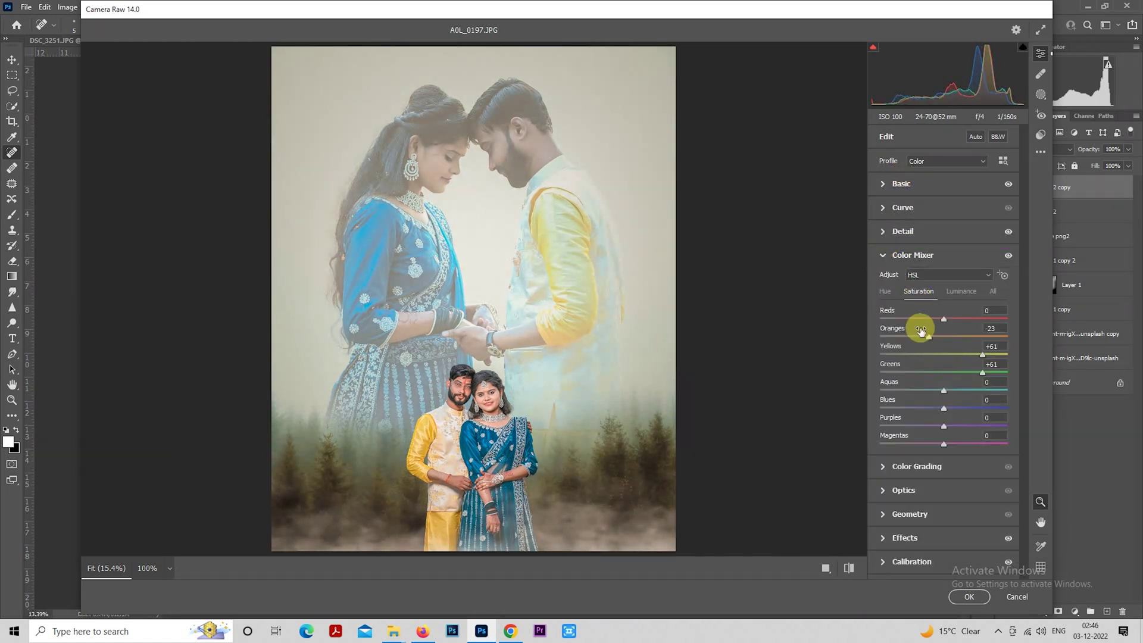
Step: View Color Mixer luminance, then lower clarity to +6 and settle blacks at +11
left_click(961, 291)
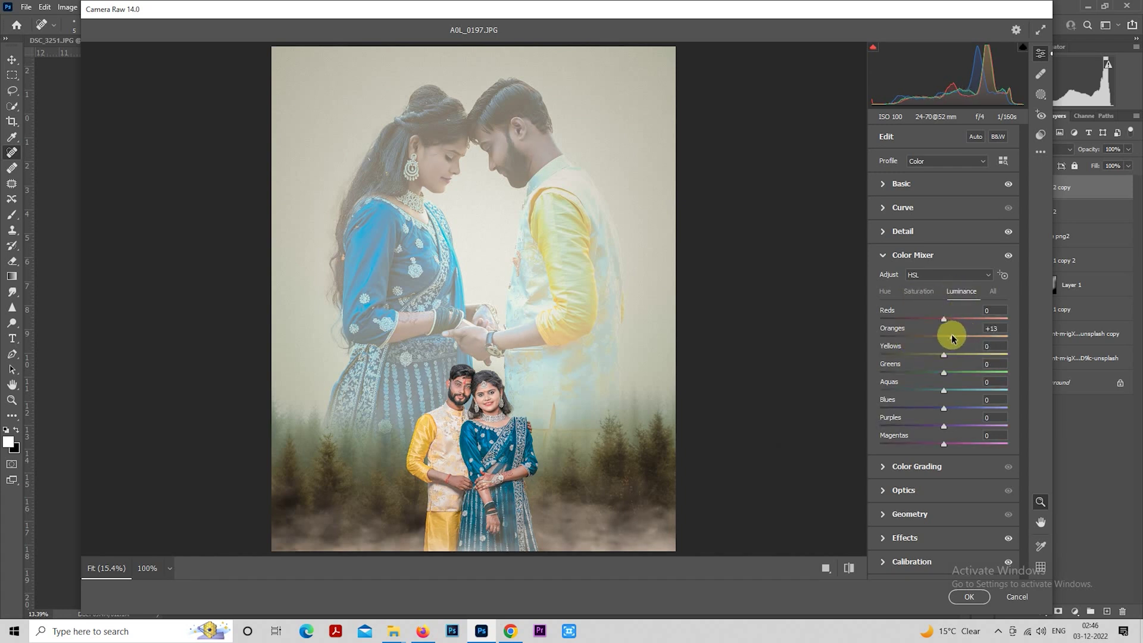
left_click(887, 184)
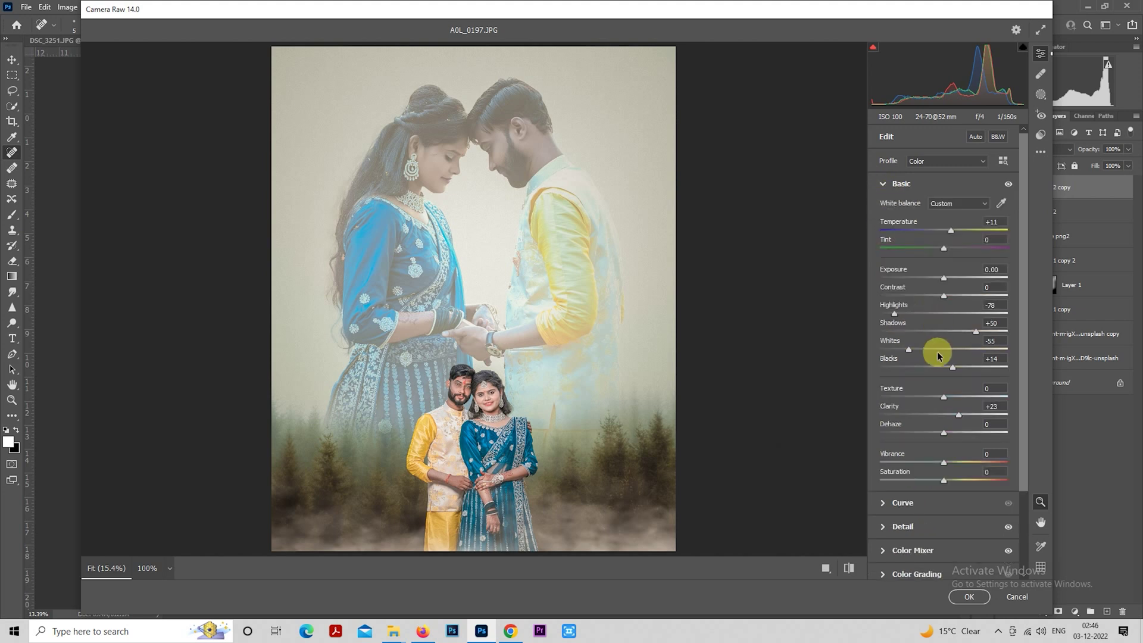
left_click_drag(953, 367, 965, 366)
mouse_move(958, 414)
left_mouse_down()
mouse_move(947, 415)
mouse_move(956, 414)
left_mouse_up()
left_click_drag(947, 371, 951, 370)
Step: Add a vignette of -26, midpoint 0, roundness +34, feather 87, and apply the grade
left_click(883, 183)
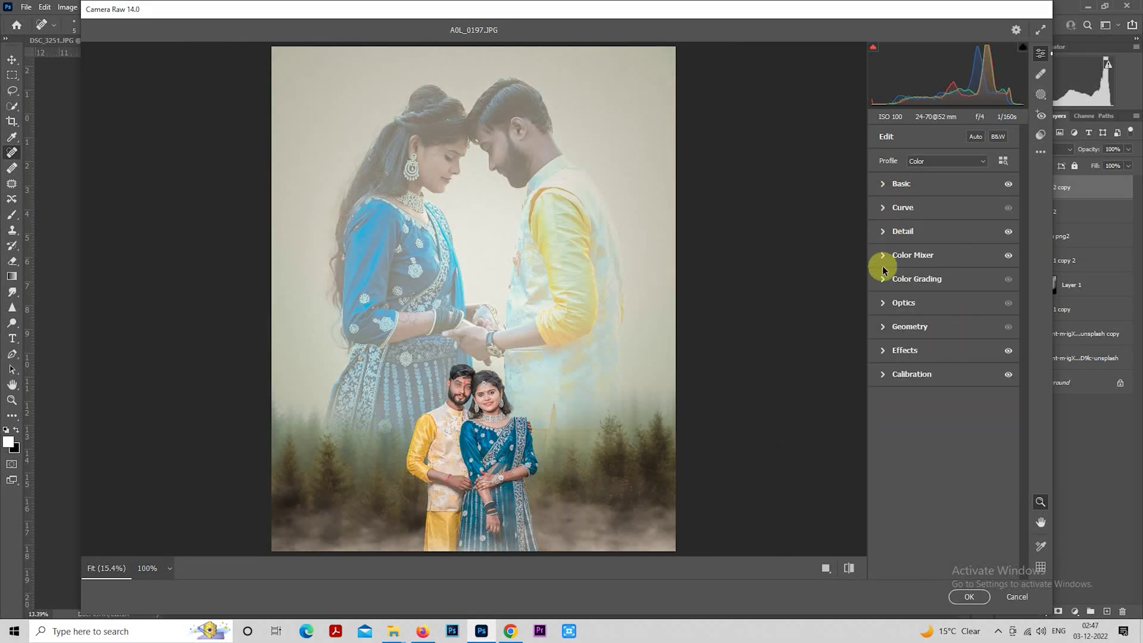
left_click(884, 351)
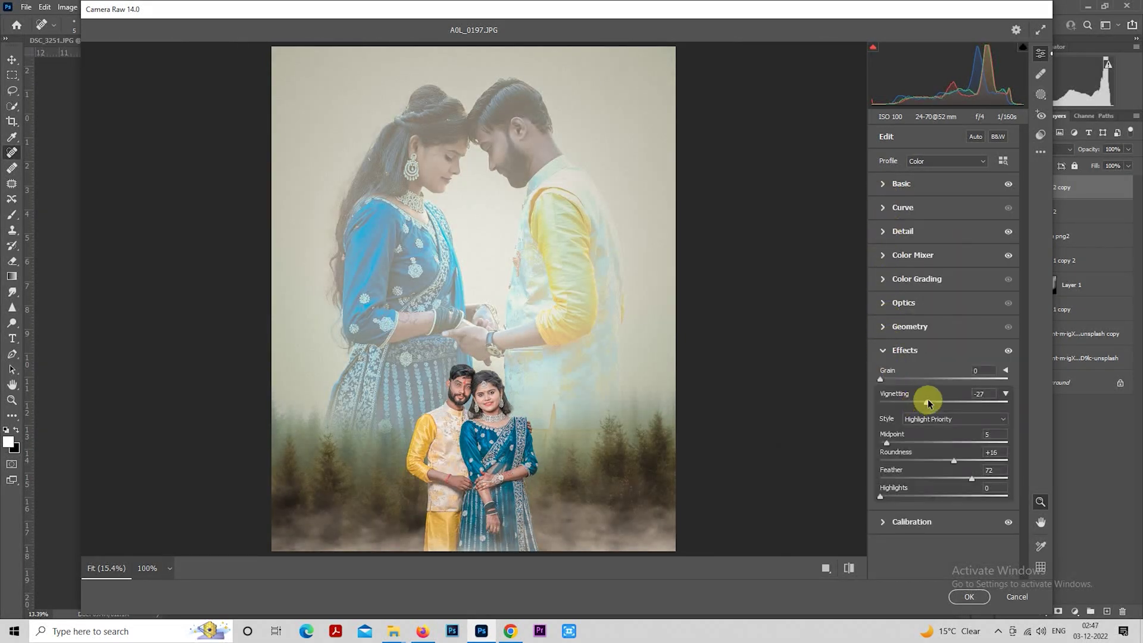
left_click_drag(927, 403, 925, 403)
left_click_drag(887, 443, 870, 448)
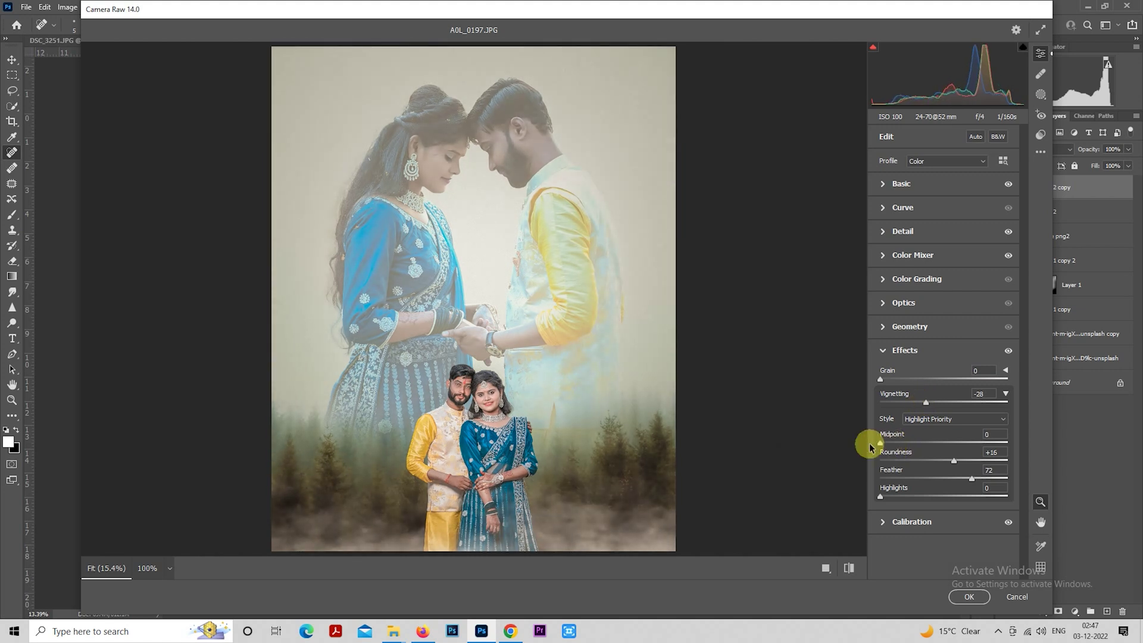
left_click_drag(922, 401, 926, 404)
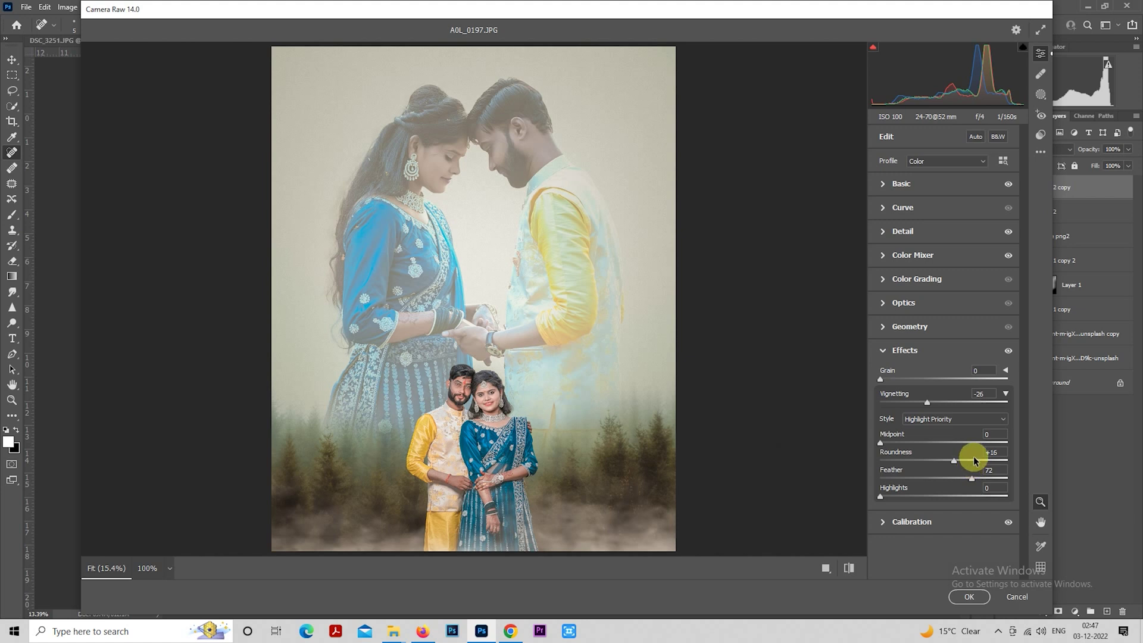
mouse_move(972, 478)
left_mouse_down()
mouse_move(1012, 477)
mouse_move(965, 461)
mouse_move(991, 477)
left_mouse_up()
left_click(971, 597)
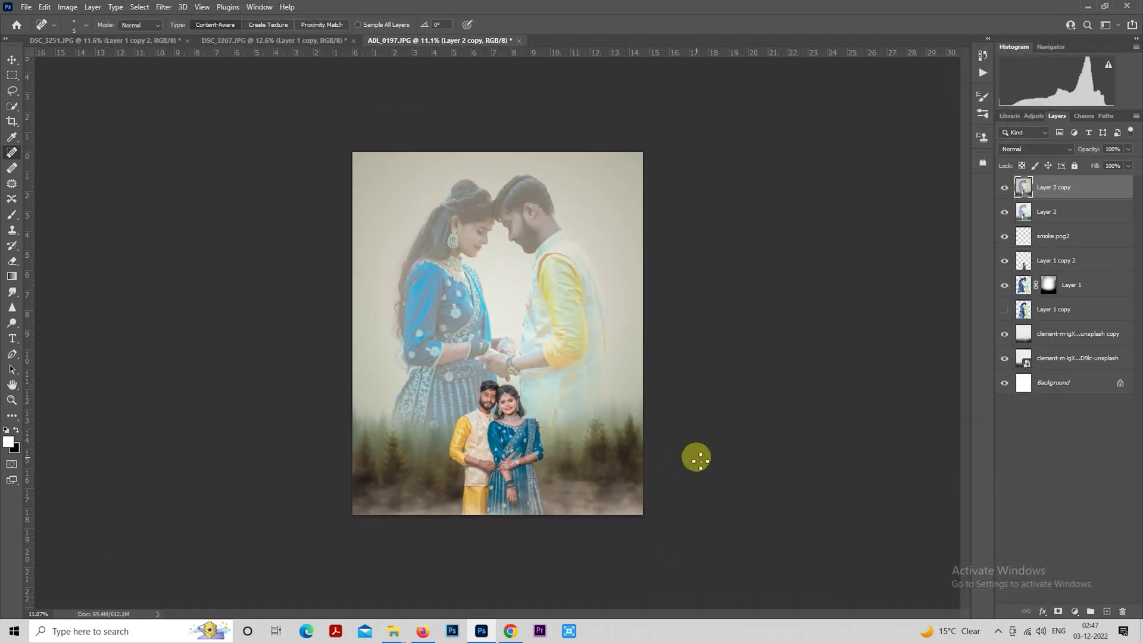
Step: Duplicate smoke png2 to the top of the stack at 52% opacity and hide it
left_click(1046, 245)
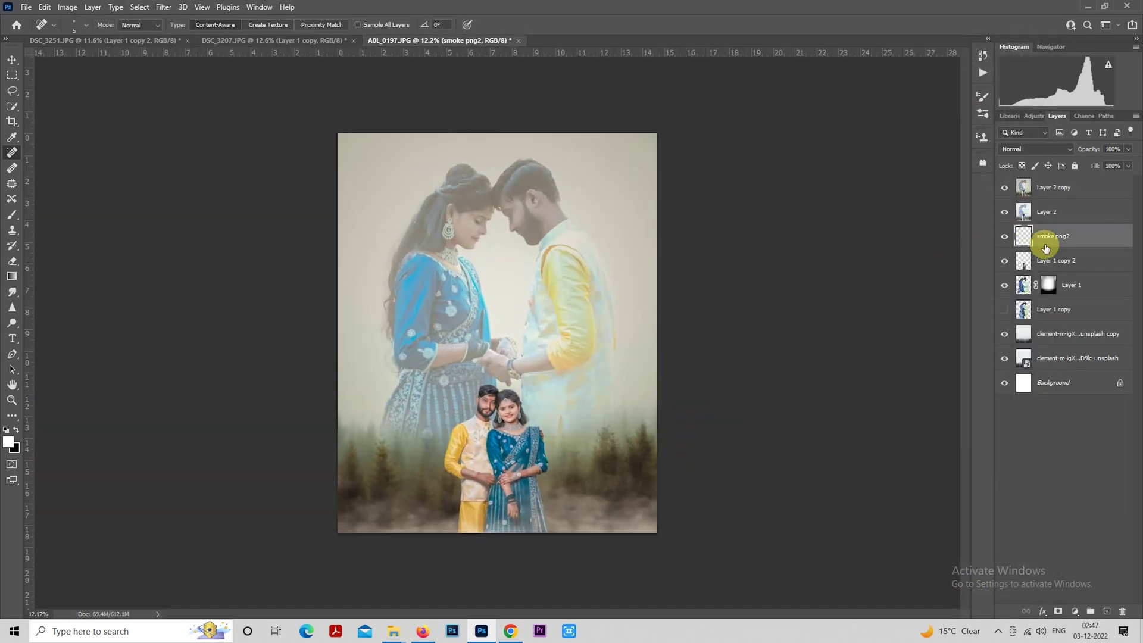
left_click_drag(1046, 246, 1051, 184)
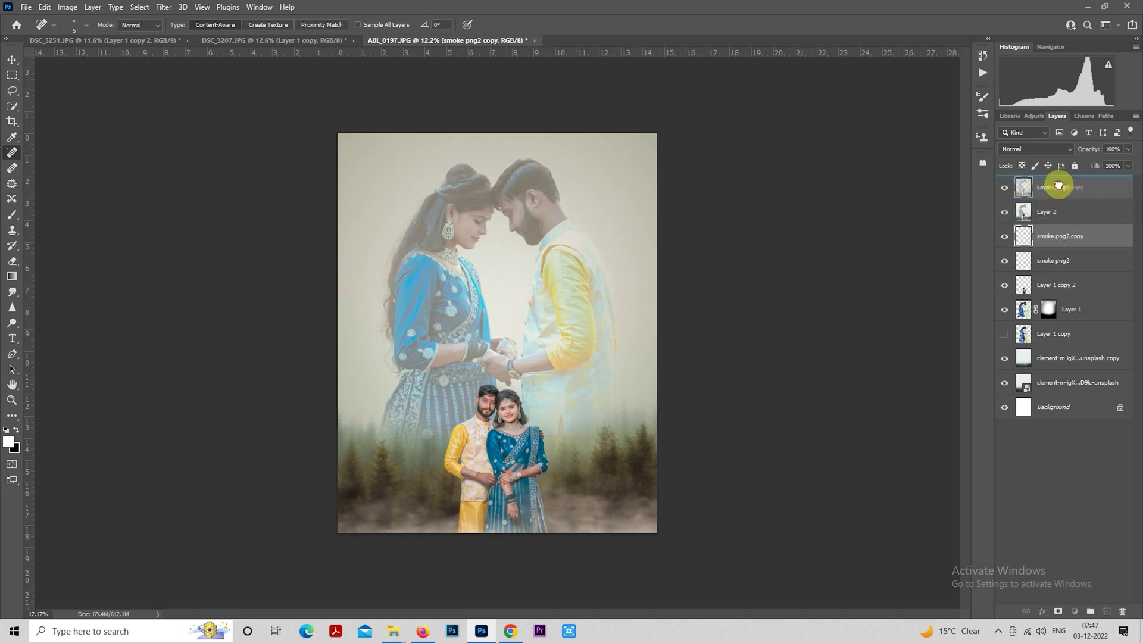
scroll(665, 367, "down", 1)
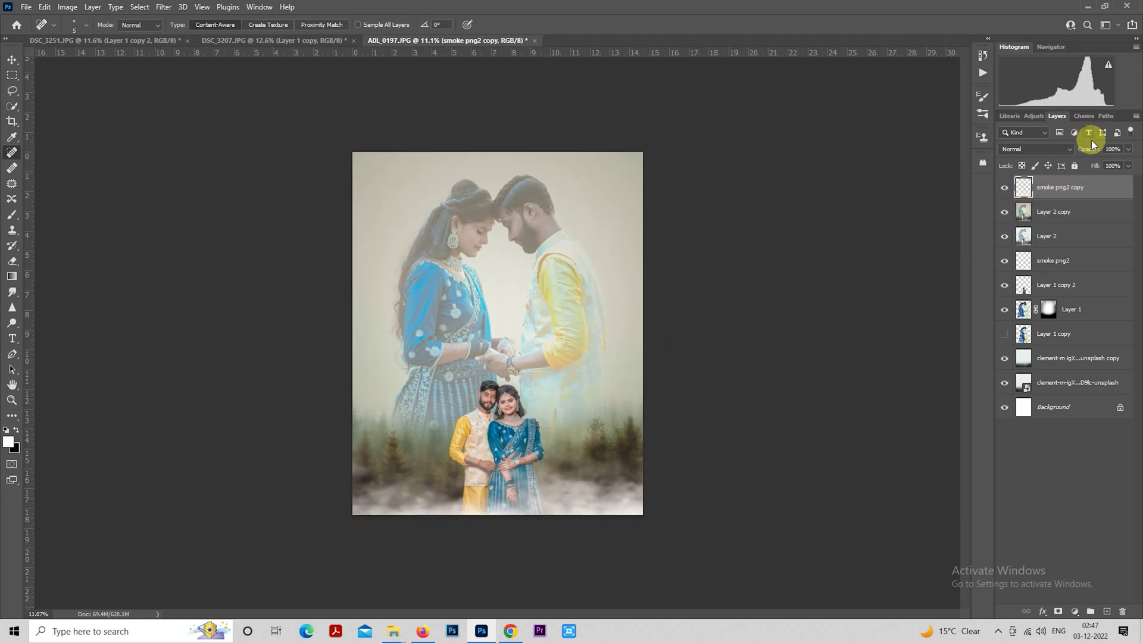
left_click_drag(1091, 148, 1066, 149)
left_click(1005, 187)
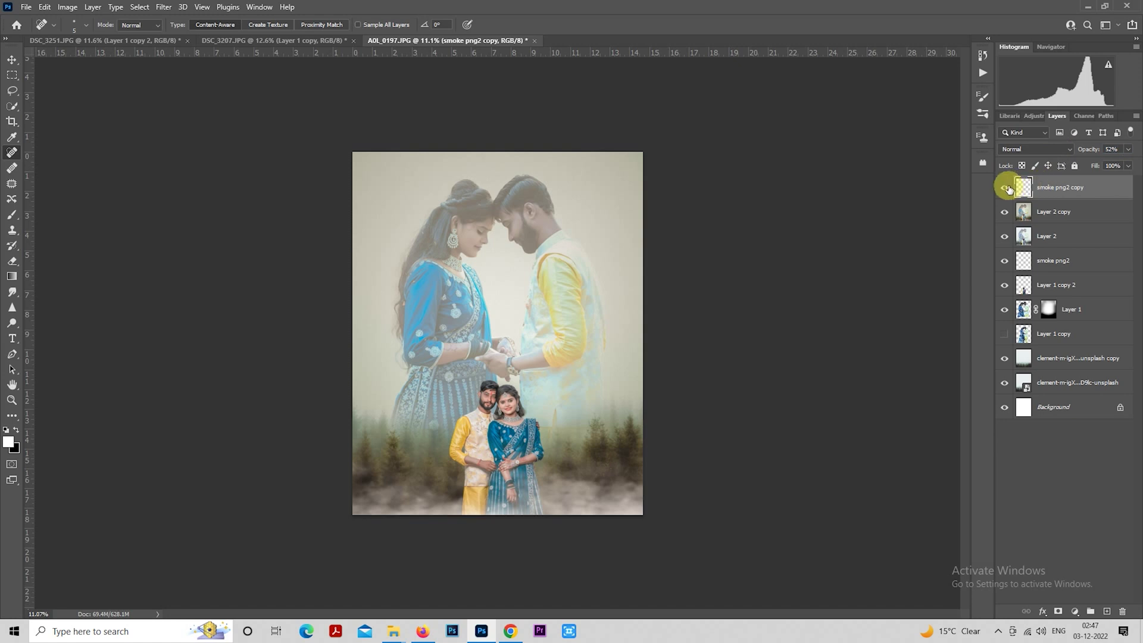
Step: Create Layer 3 and draw a gradient up from the bottom of the image
left_click(1049, 216)
key("ctrl+shift+alt+n")
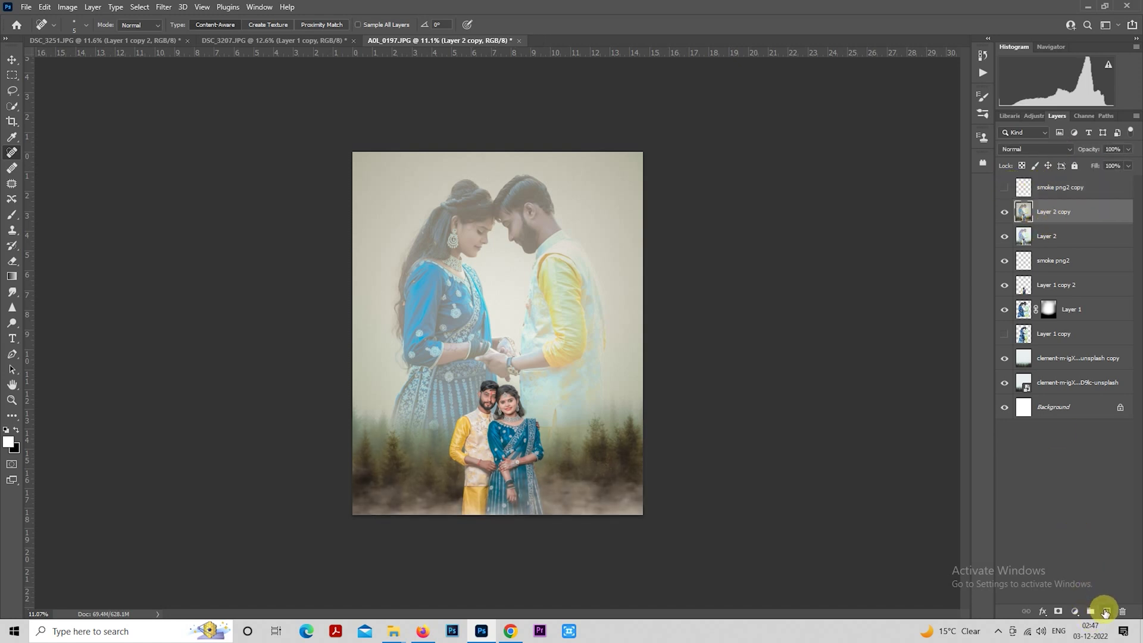
left_click(12, 276)
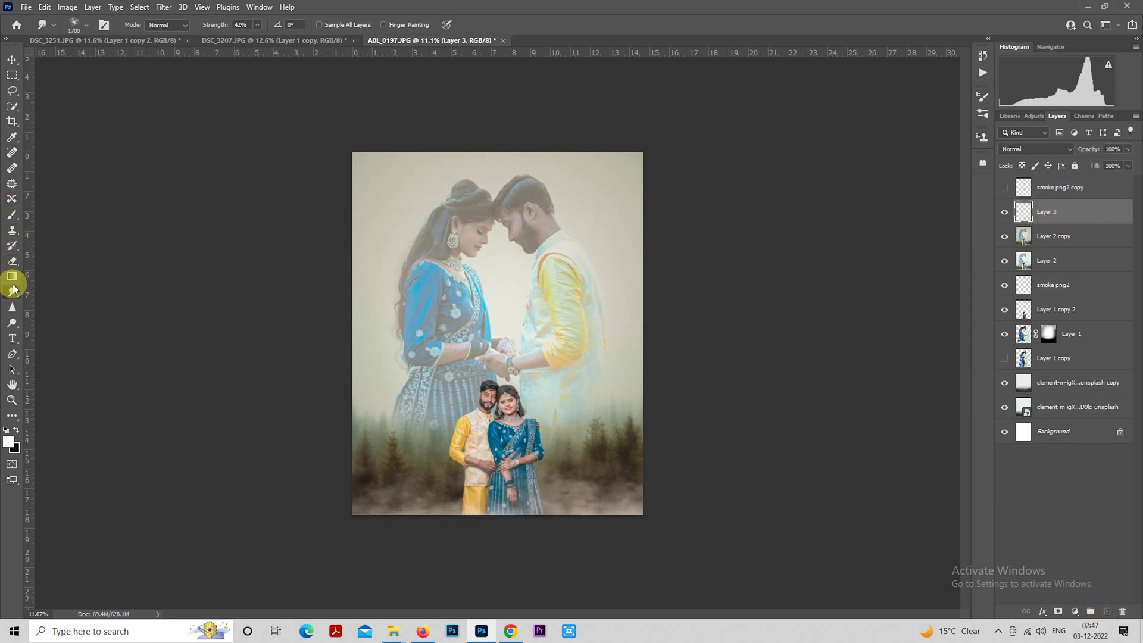
scroll(506, 500, "up", 1)
left_click_drag(498, 492, 494, 554)
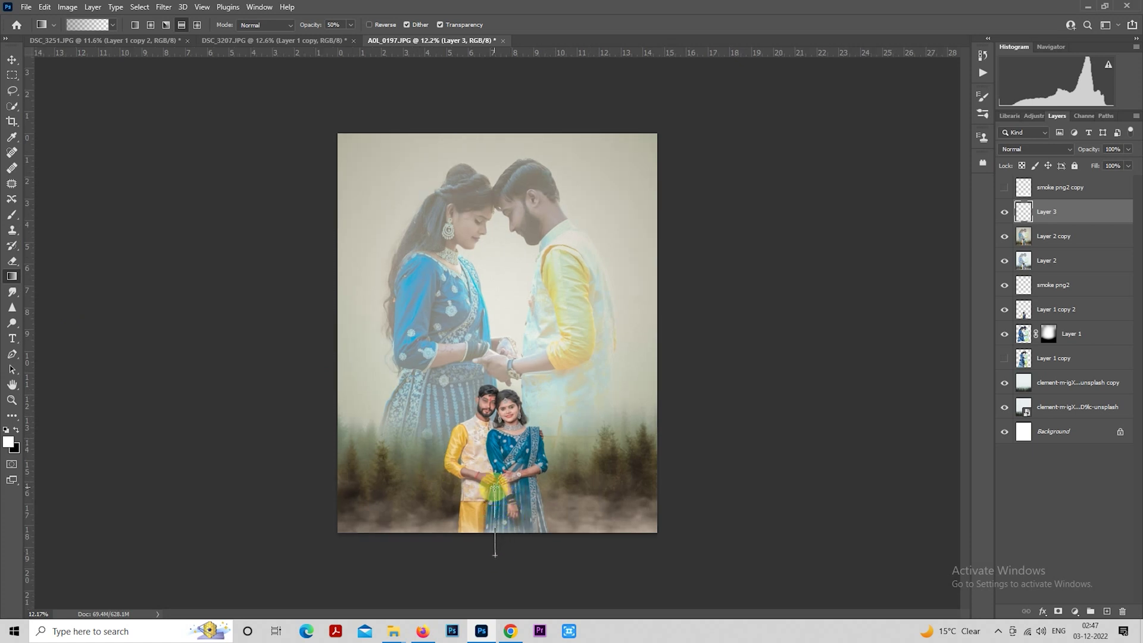
left_click_drag(495, 553, 495, 554)
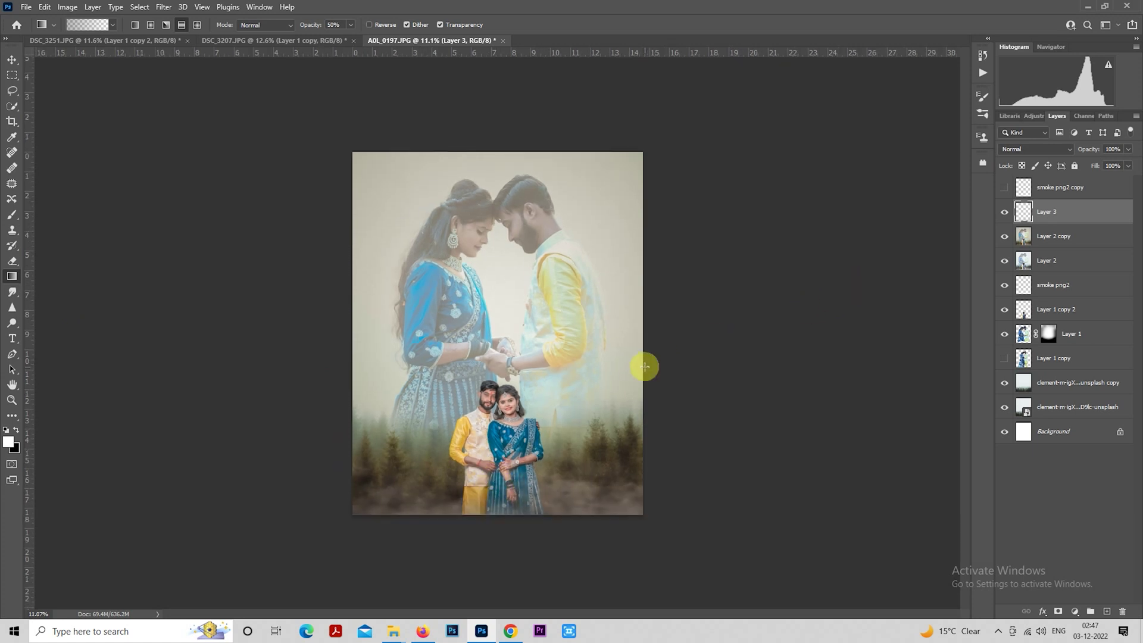
Step: Add an empty Layer 4 above the top smoke png2 copy
scroll(711, 298, "up", 1)
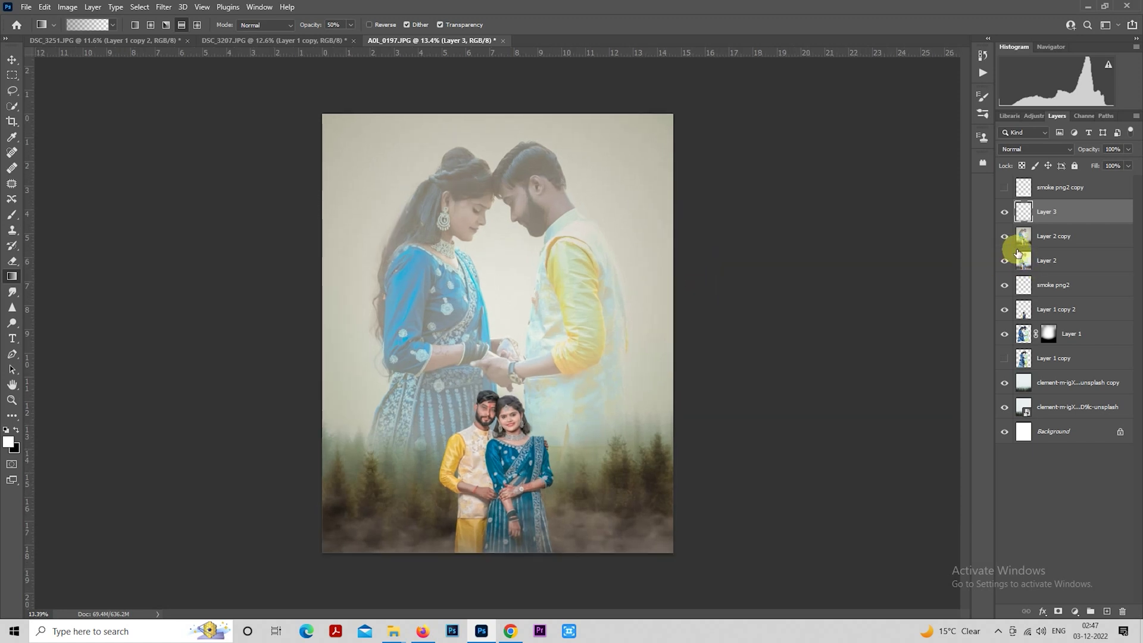
left_click(1054, 188)
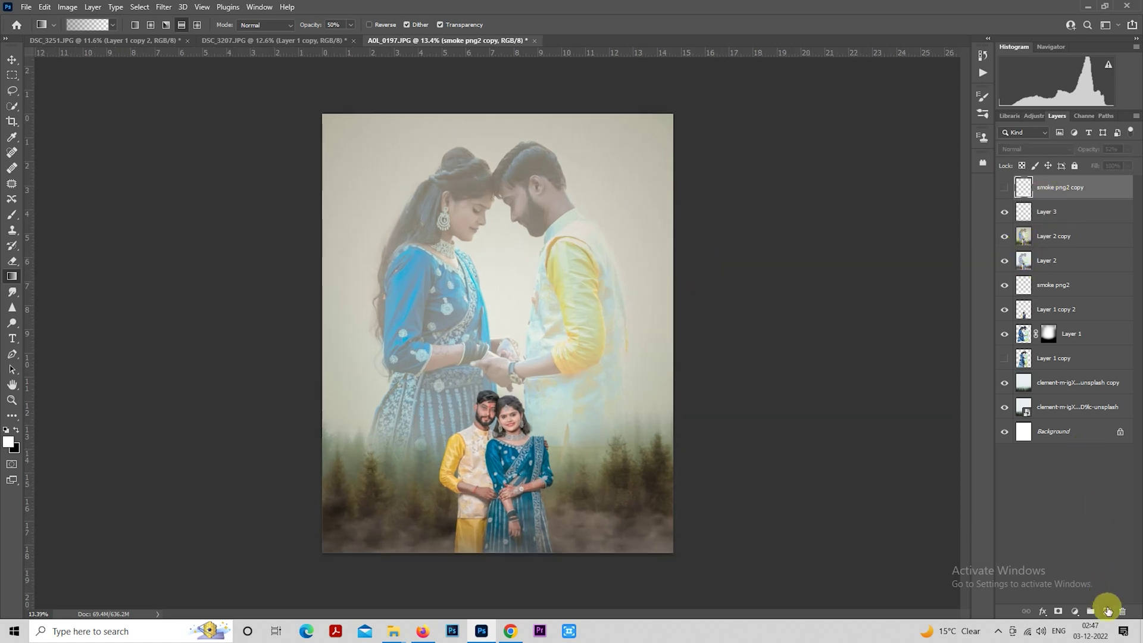
left_click(1106, 612)
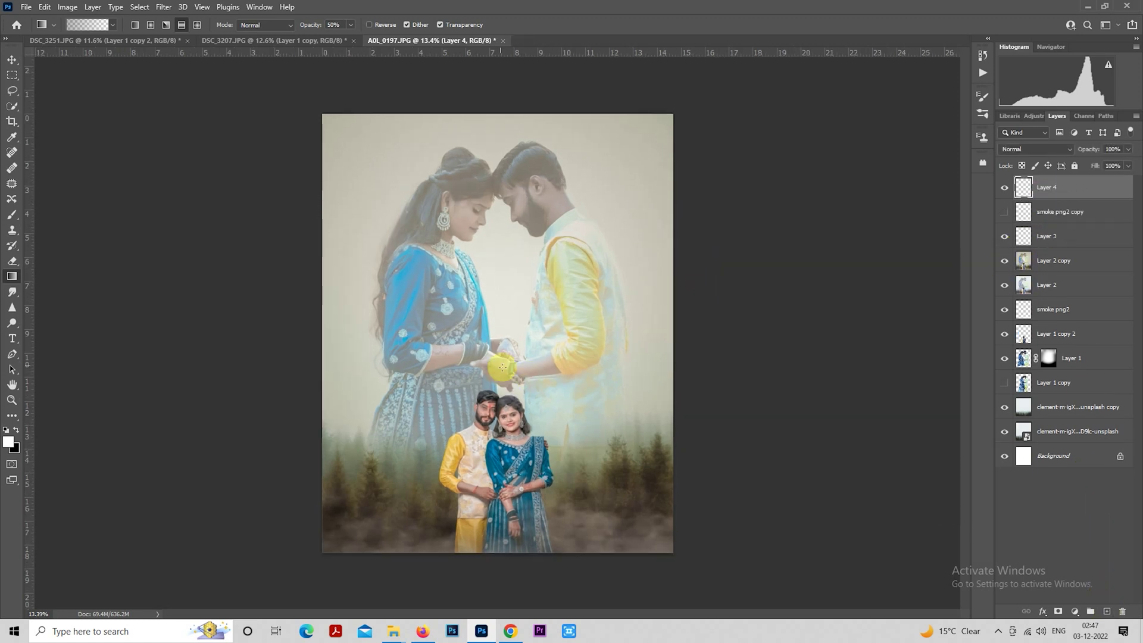
Step: Paint an orange (ffae00) full-opacity soft brush glow between the couple on Layer 4
left_click(9, 446)
left_click_drag(723, 145, 905, 90)
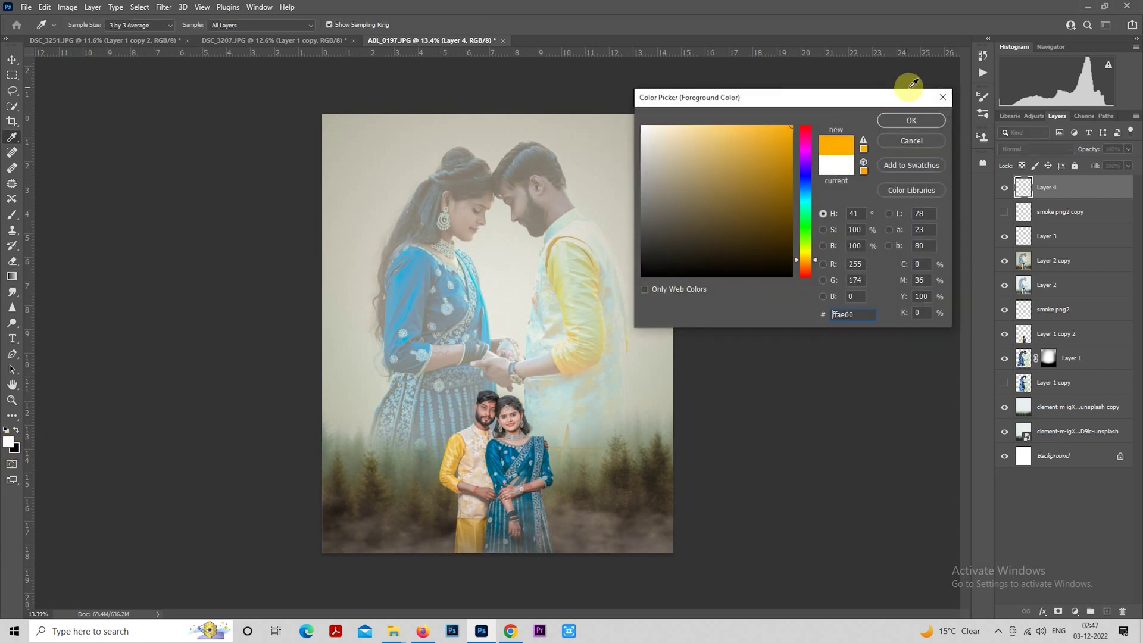
left_click(930, 121)
left_click(12, 215)
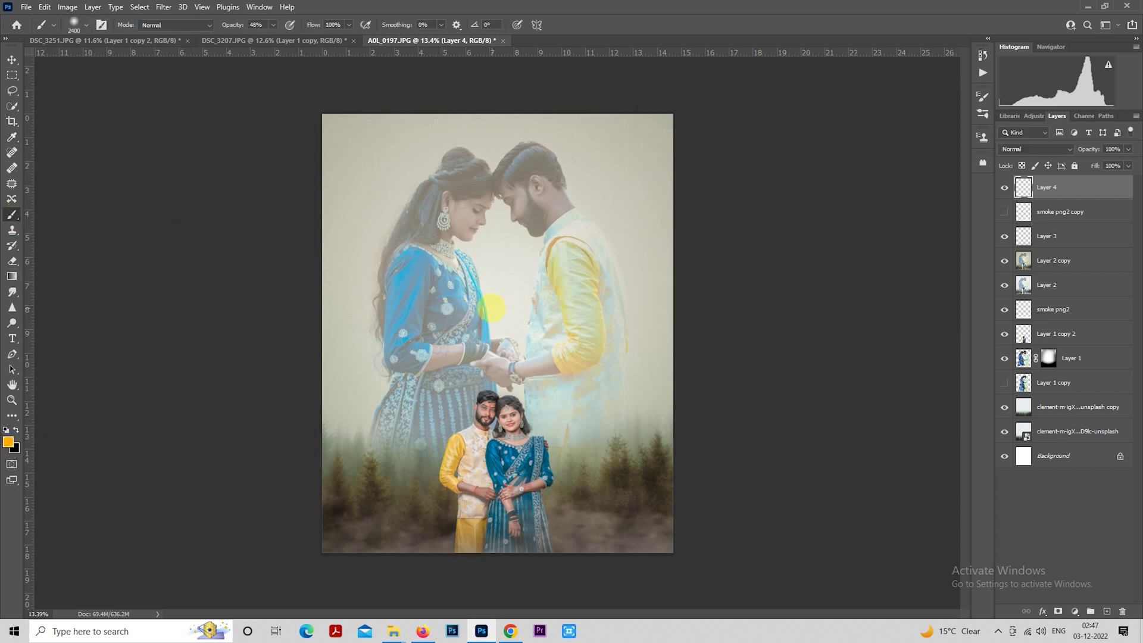
left_click(488, 319)
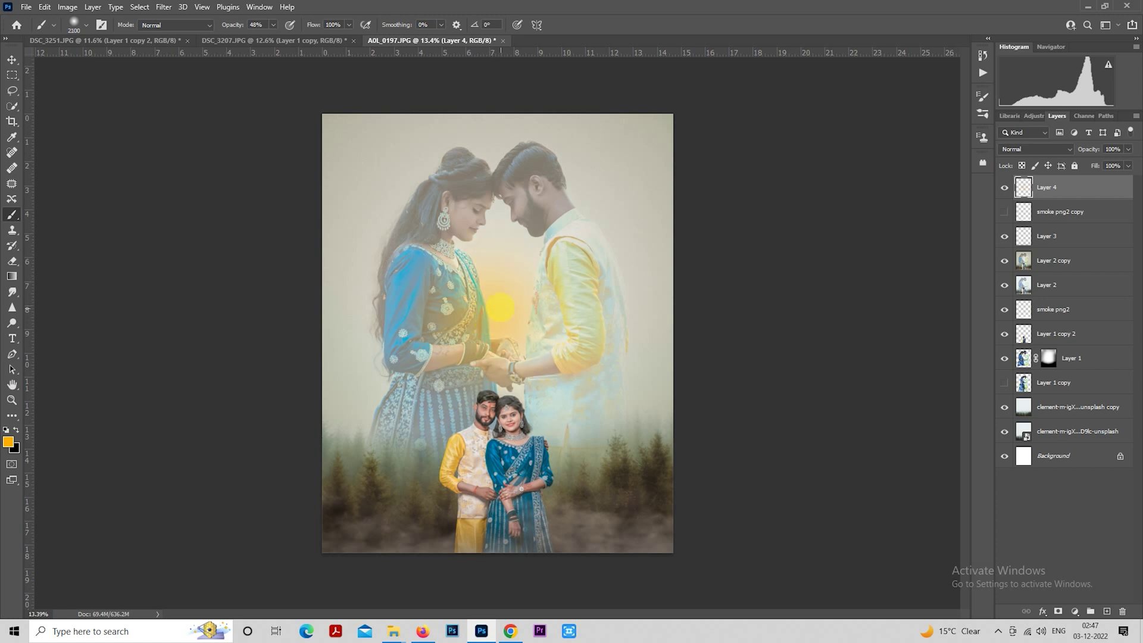
scroll(487, 318, "down", 2)
key("ctrl+z")
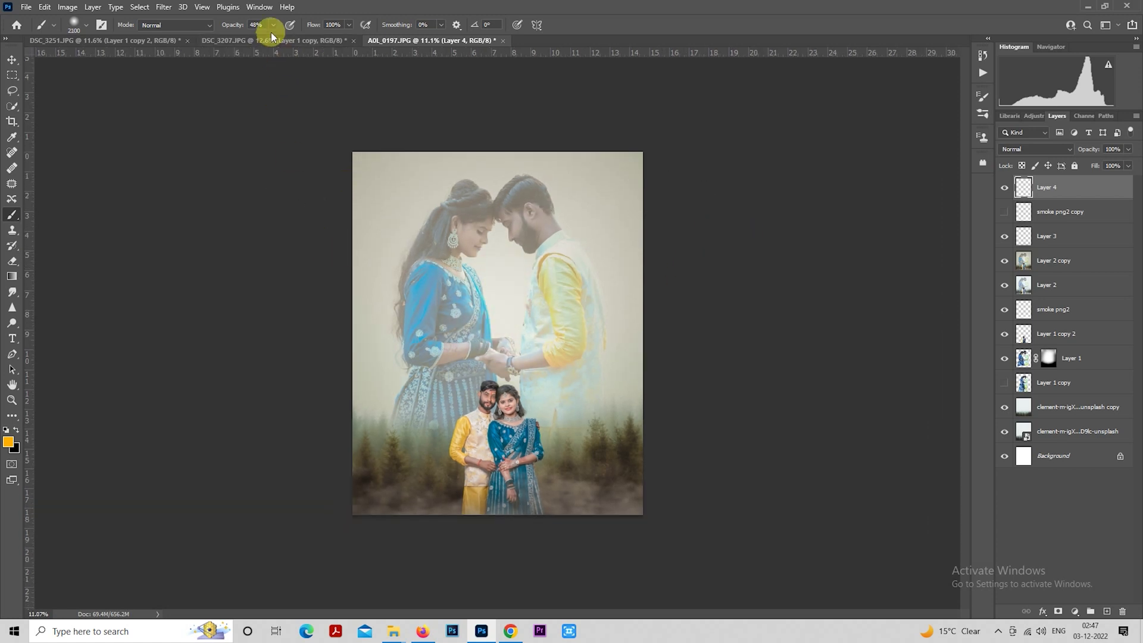
left_click_drag(273, 24, 374, 54)
left_click(511, 318)
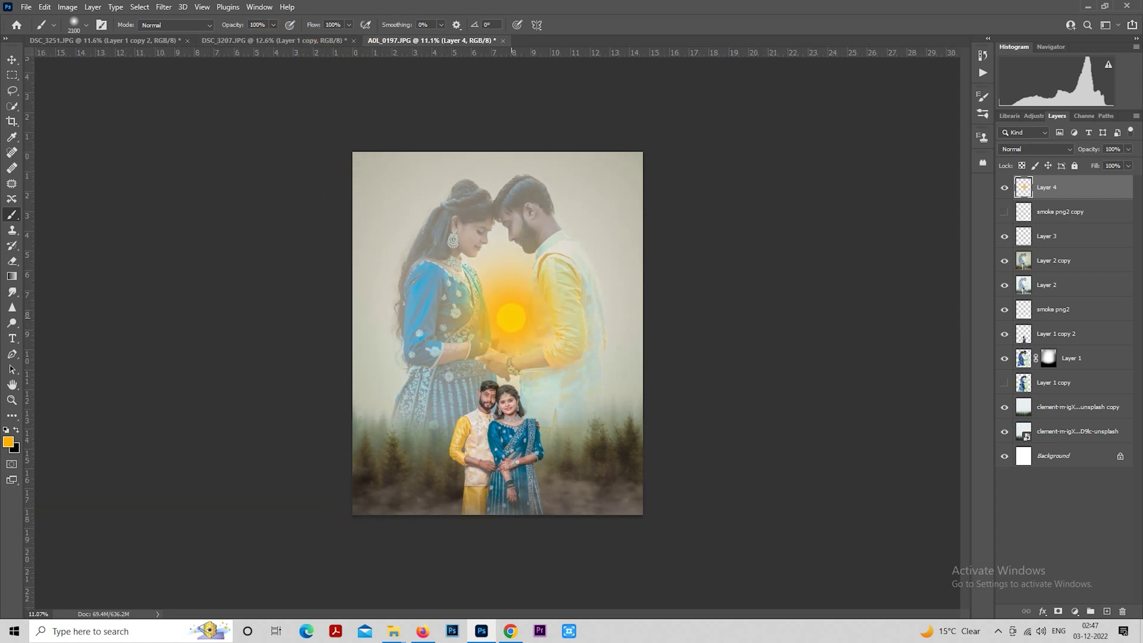
Step: Set the glow layer's blend mode to Screen
left_click(11, 75)
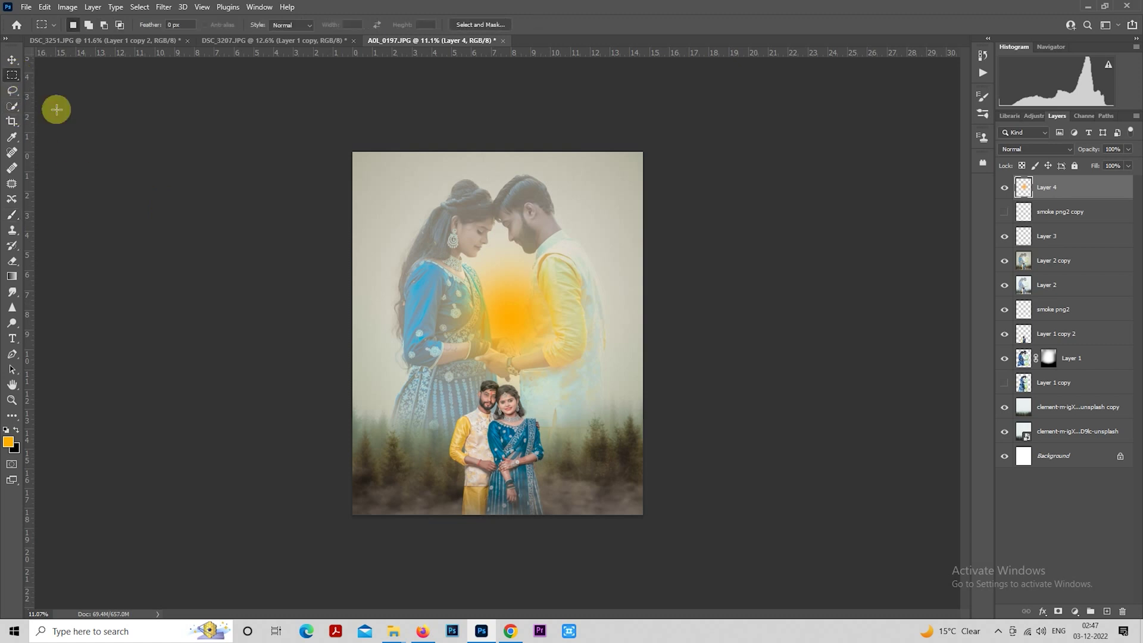
left_click(1050, 153)
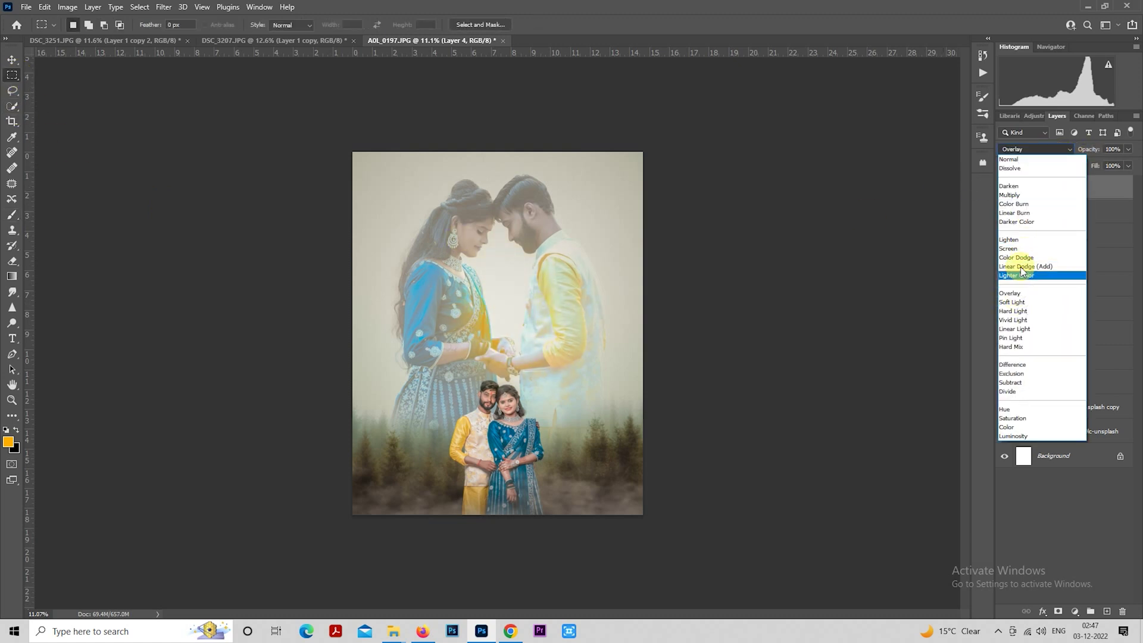
left_click(1008, 249)
Step: Enlarge the glow and move it toward the top-left of the image
right_click(512, 277)
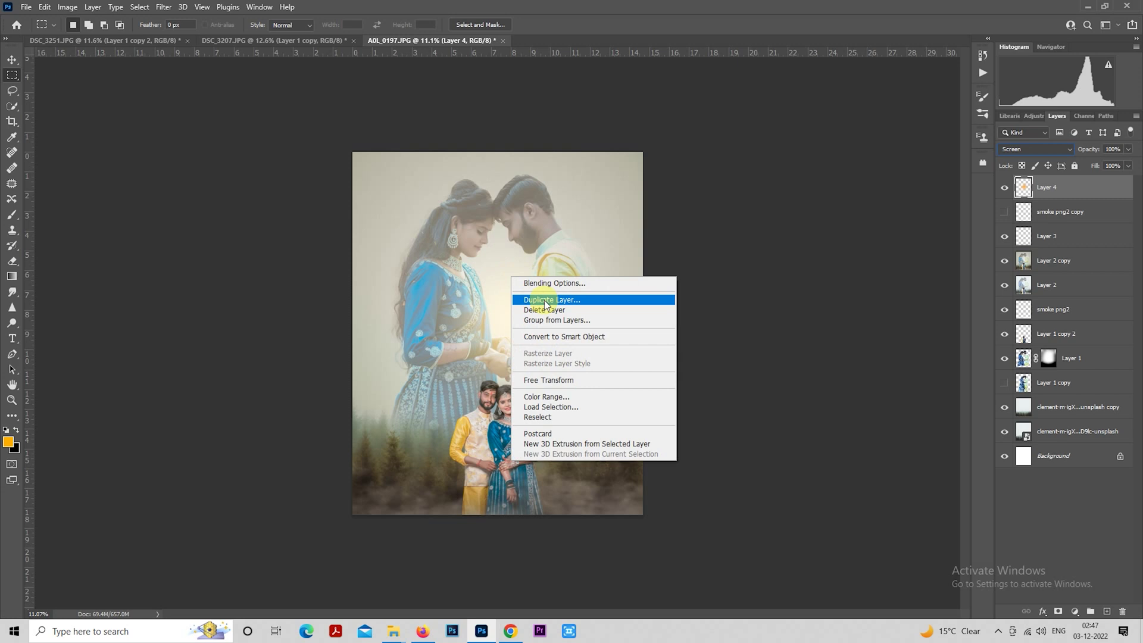
left_click(573, 381)
left_click_drag(559, 357, 518, 179)
mouse_move(577, 245)
left_mouse_down()
mouse_move(671, 337)
mouse_move(656, 350)
mouse_move(518, 296)
left_mouse_up()
mouse_move(605, 303)
left_mouse_down()
mouse_move(774, 306)
mouse_move(492, 301)
left_mouse_up()
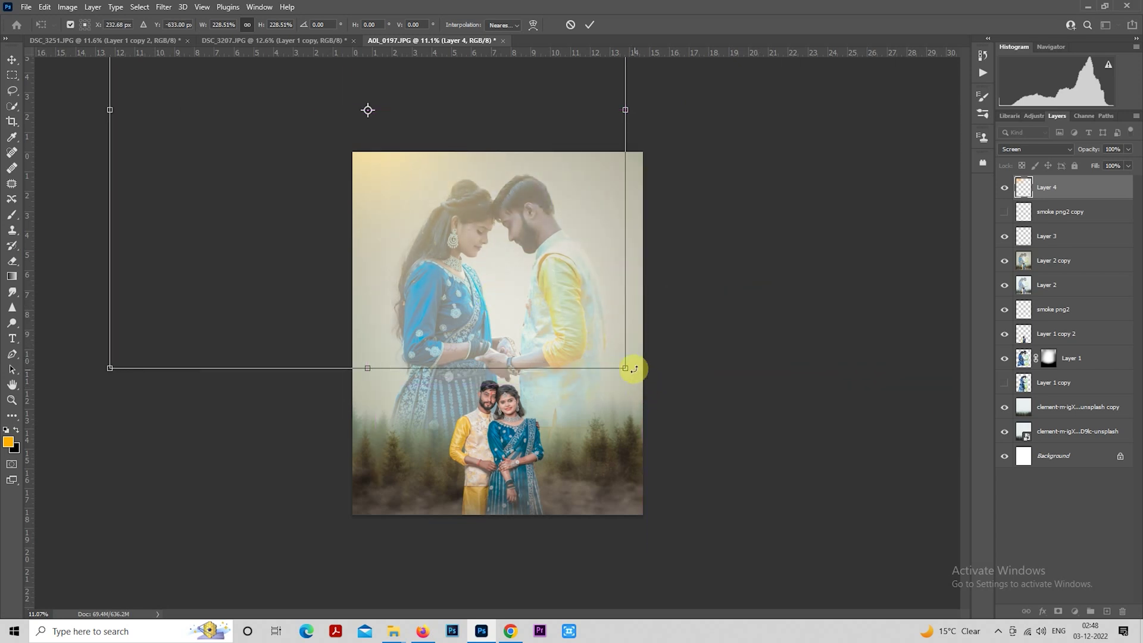
mouse_move(626, 368)
left_mouse_down()
mouse_move(804, 430)
mouse_move(793, 467)
left_mouse_up()
mouse_move(726, 398)
left_mouse_down()
mouse_move(627, 355)
mouse_move(638, 350)
left_mouse_up()
key("Return")
key("m")
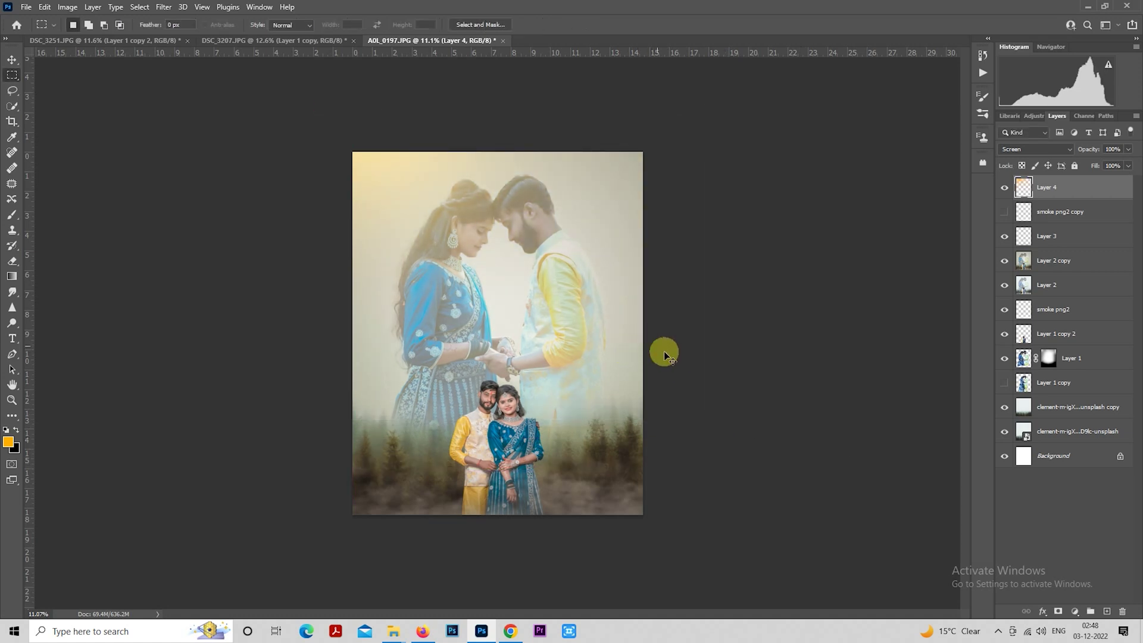
Step: Duplicate the glow, move the copy down-right across the man and shrink it to 40%
key("ctrl+j")
left_click_drag(520, 249, 791, 477)
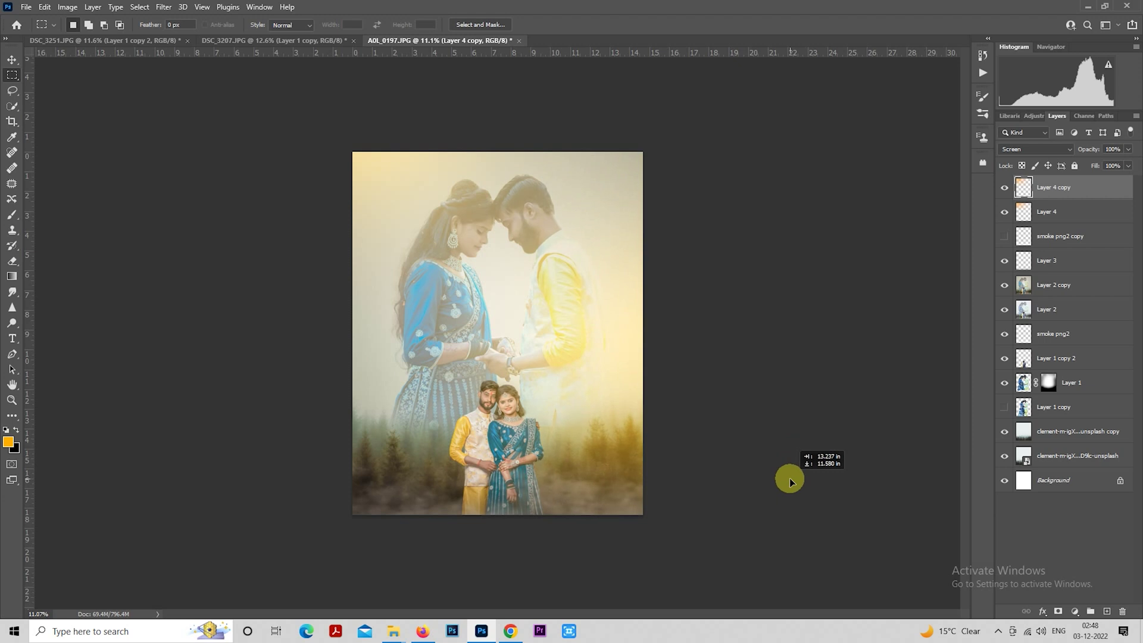
right_click(560, 342)
left_click(625, 444)
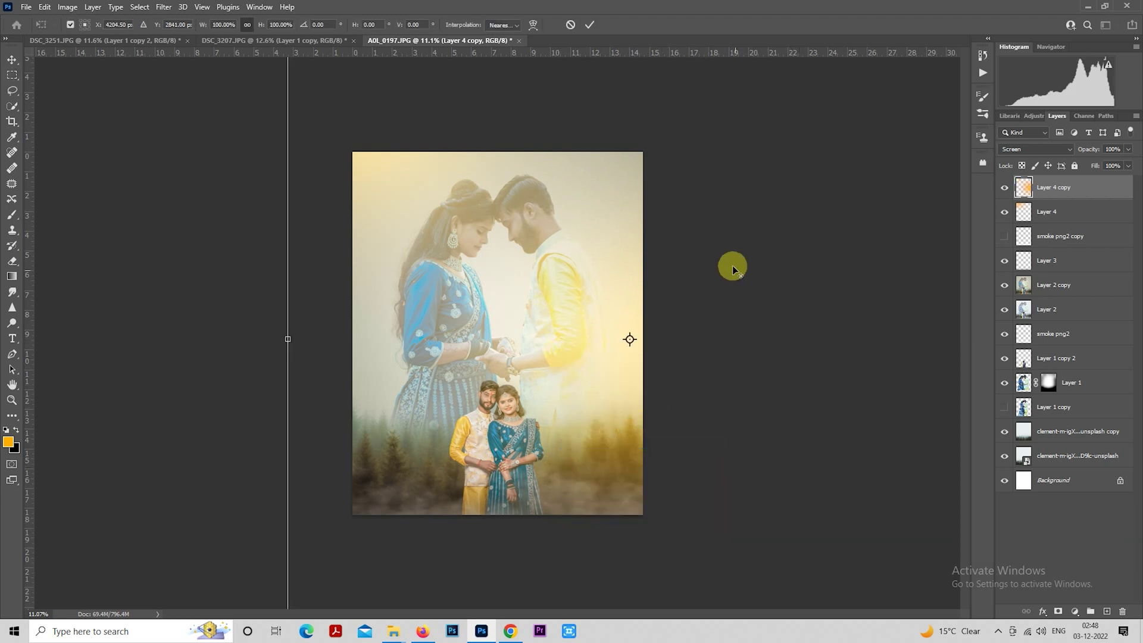
left_click_drag(288, 338, 606, 355)
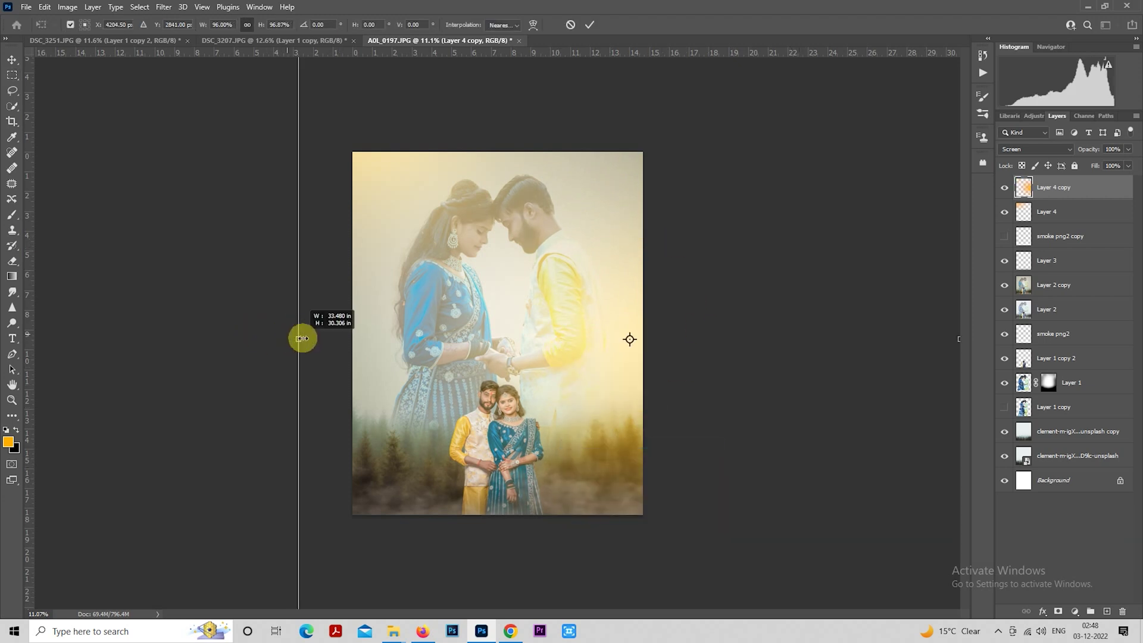
Step: Resize the copied glow to about 61% on the right side, flattening its top
scroll(678, 362, "down", 1)
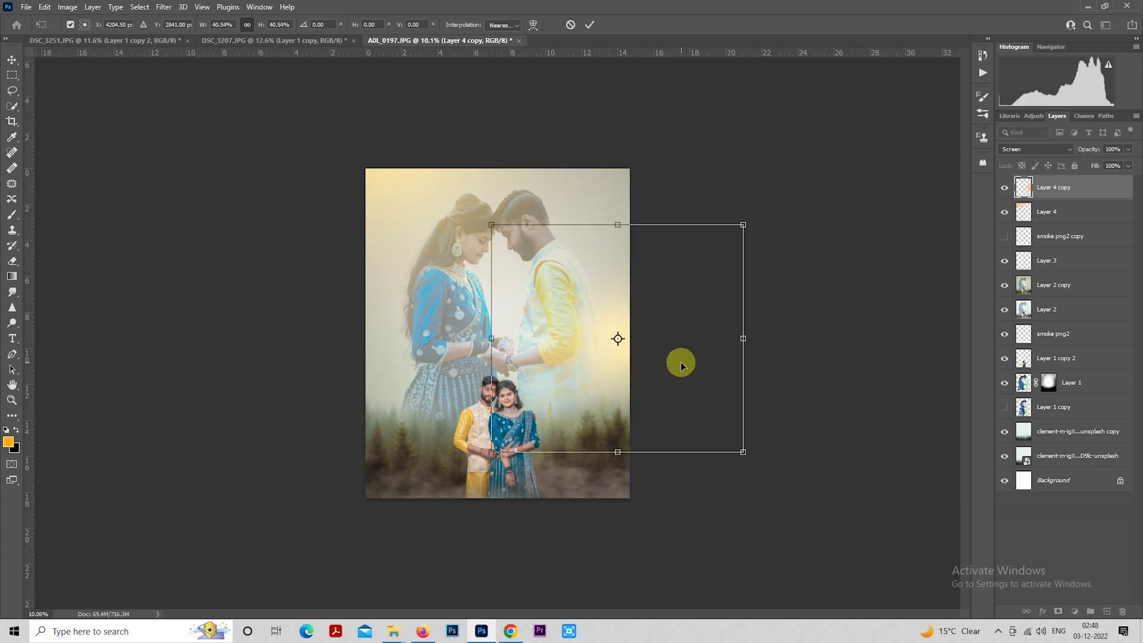
left_click_drag(679, 362, 698, 417)
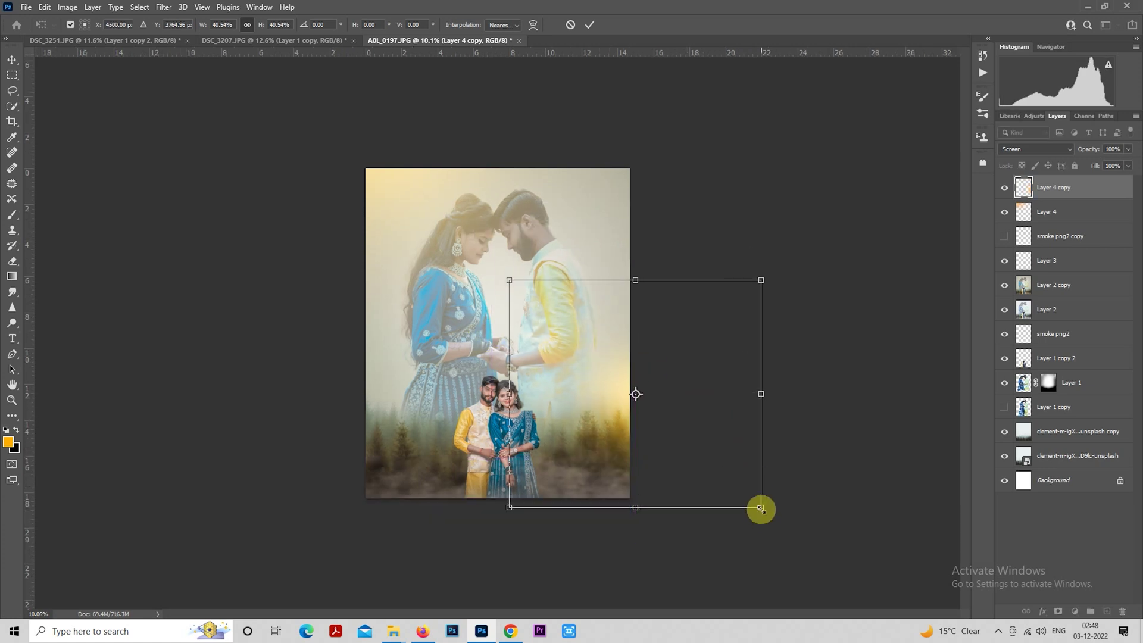
left_click_drag(759, 507, 807, 585)
mouse_move(665, 513)
left_mouse_down()
mouse_move(510, 521)
mouse_move(783, 519)
mouse_move(776, 509)
left_mouse_up()
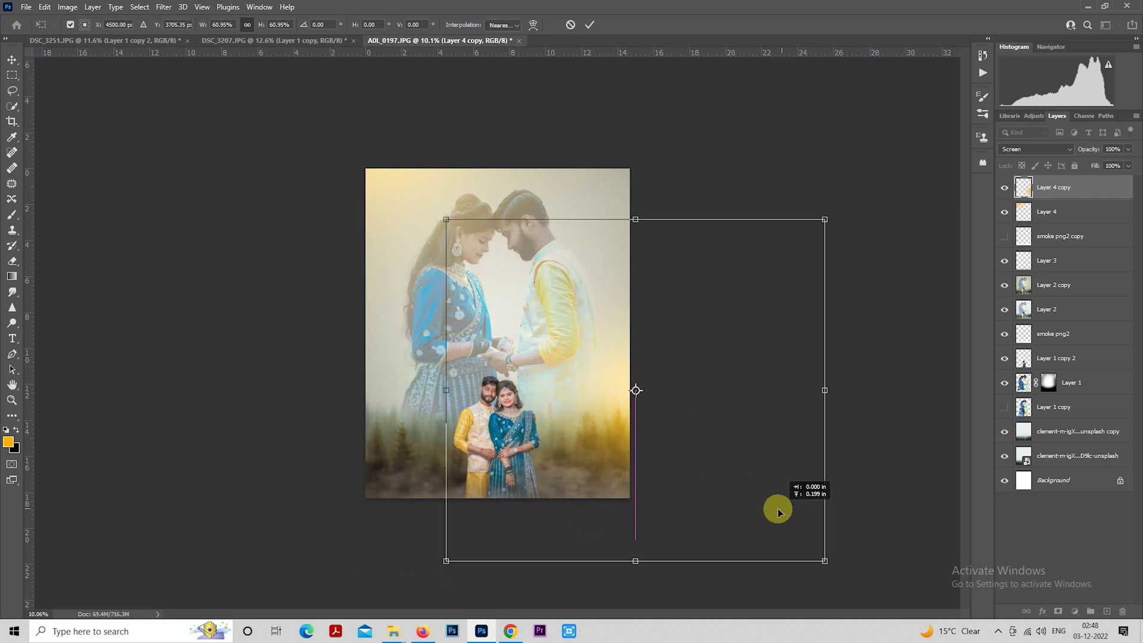
mouse_move(823, 224)
left_mouse_down()
mouse_move(809, 250)
mouse_move(825, 236)
left_mouse_up()
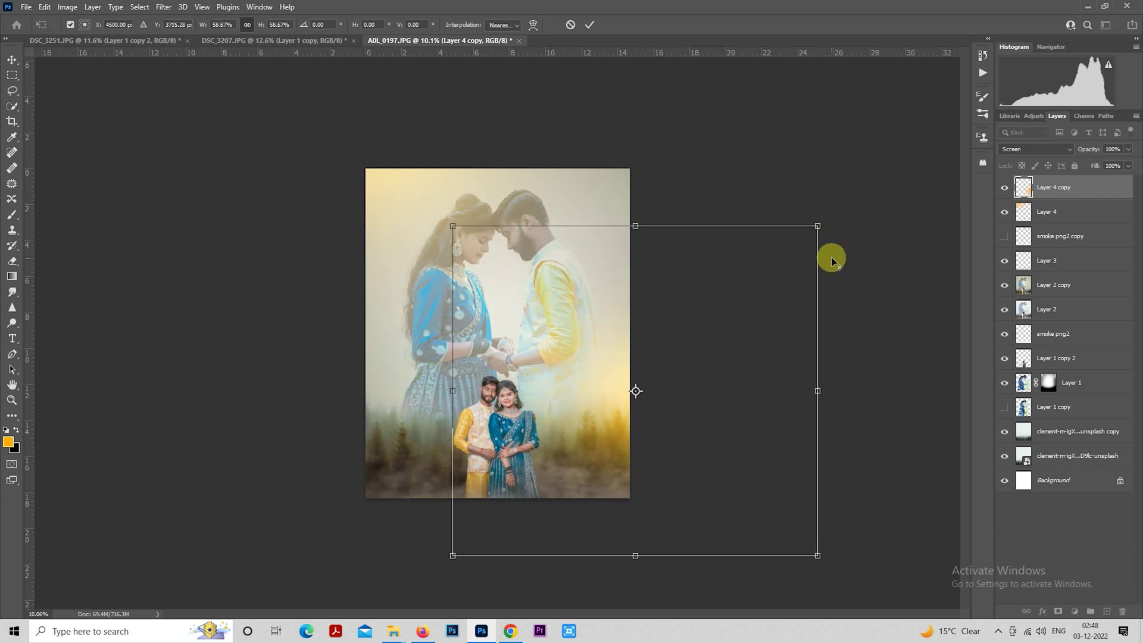
left_click(636, 224)
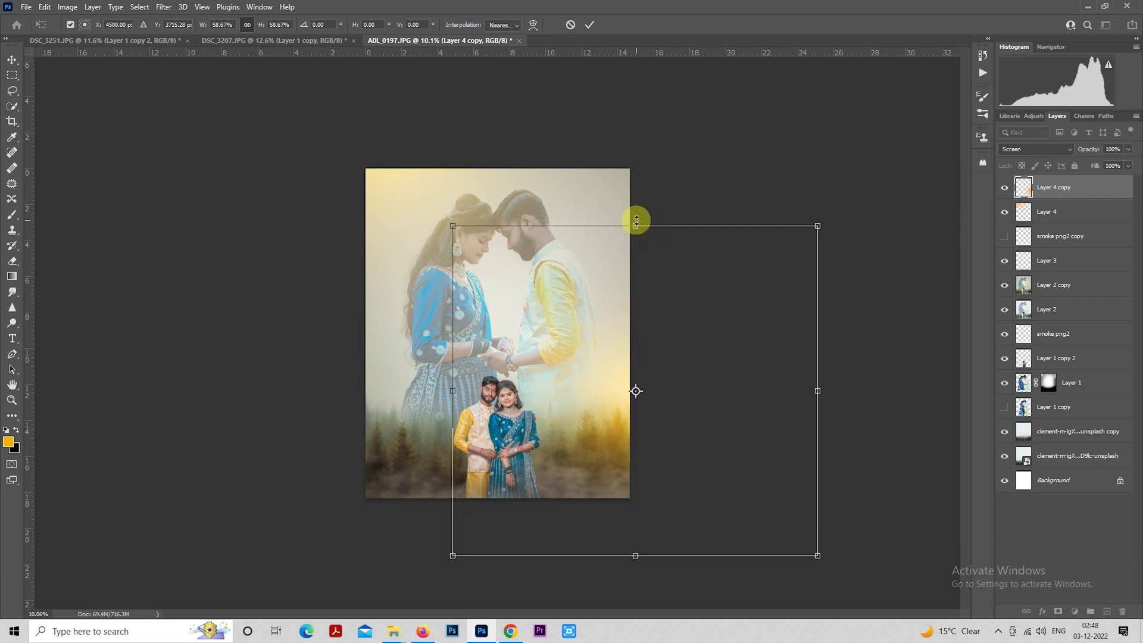
left_click_drag(636, 221, 656, 293)
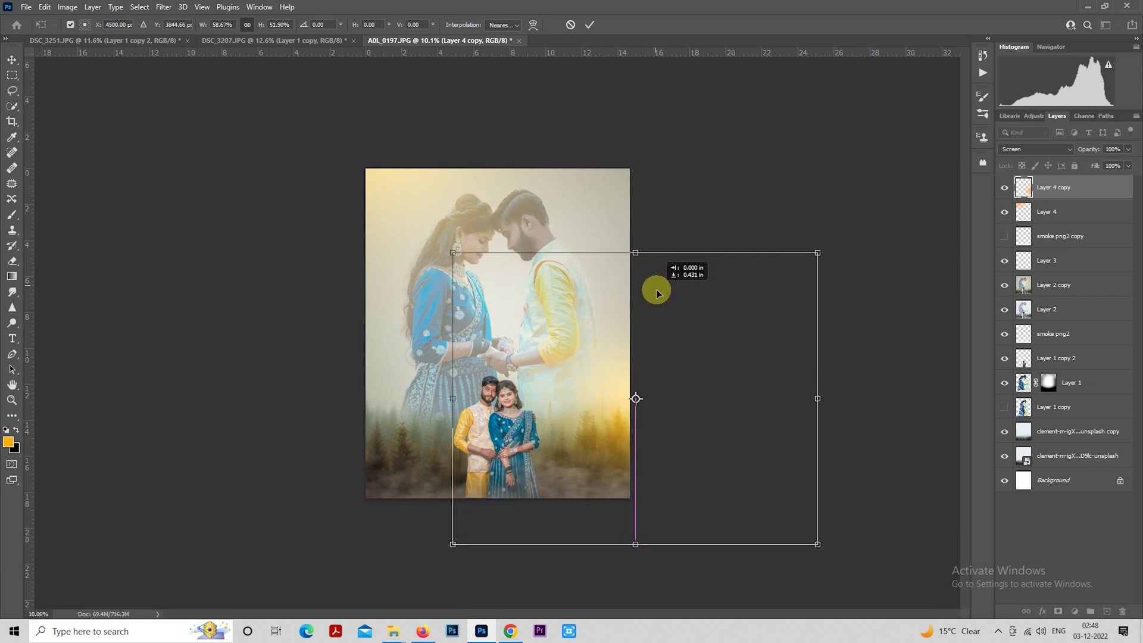
key("Return")
key("m")
Step: Dim the copied glow layer to 65% opacity
scroll(674, 291, "up", 1)
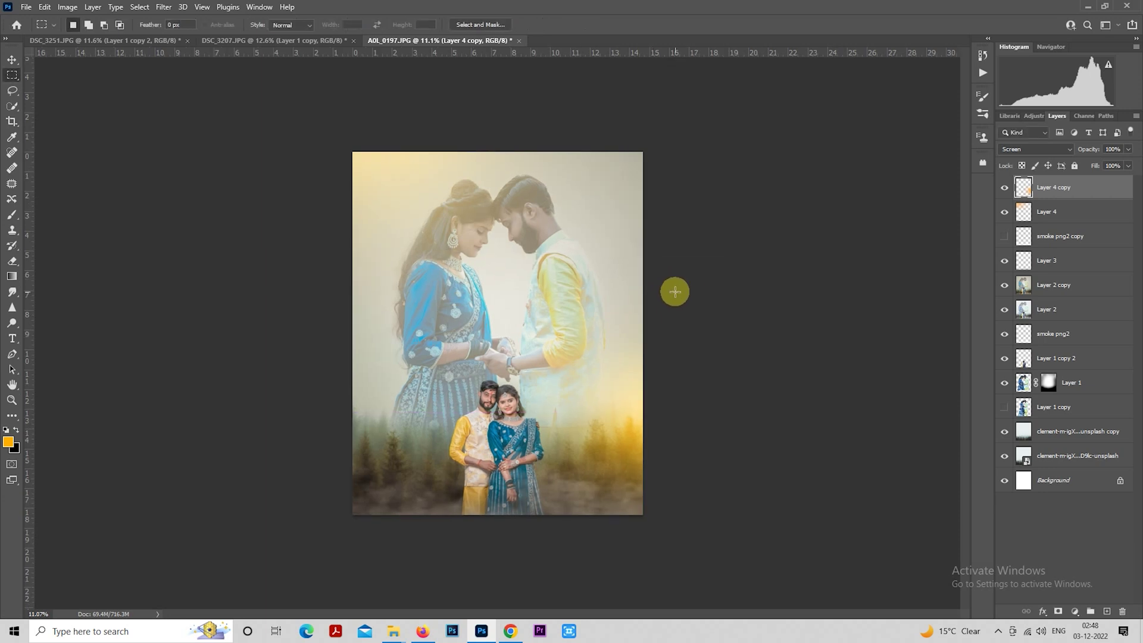
scroll(768, 285, "up", 1)
left_click_drag(1087, 149, 1066, 154)
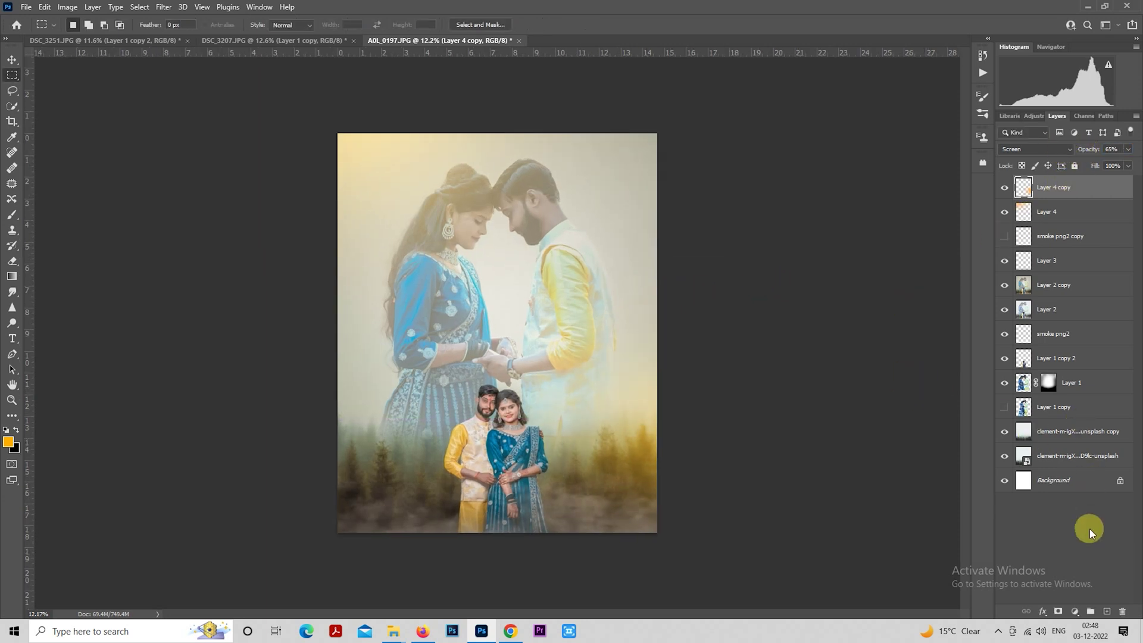
Step: Add a Selective Color adjustment and shift the cyan and yellow amounts in the Yellows
left_click(1074, 612)
left_click(1080, 609)
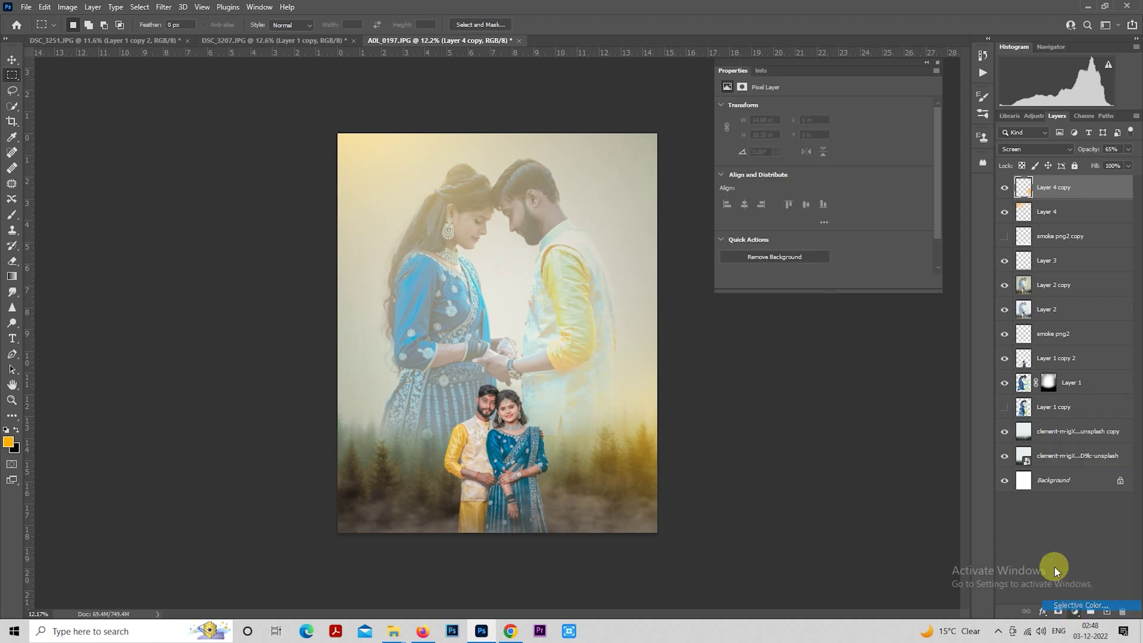
left_click(785, 119)
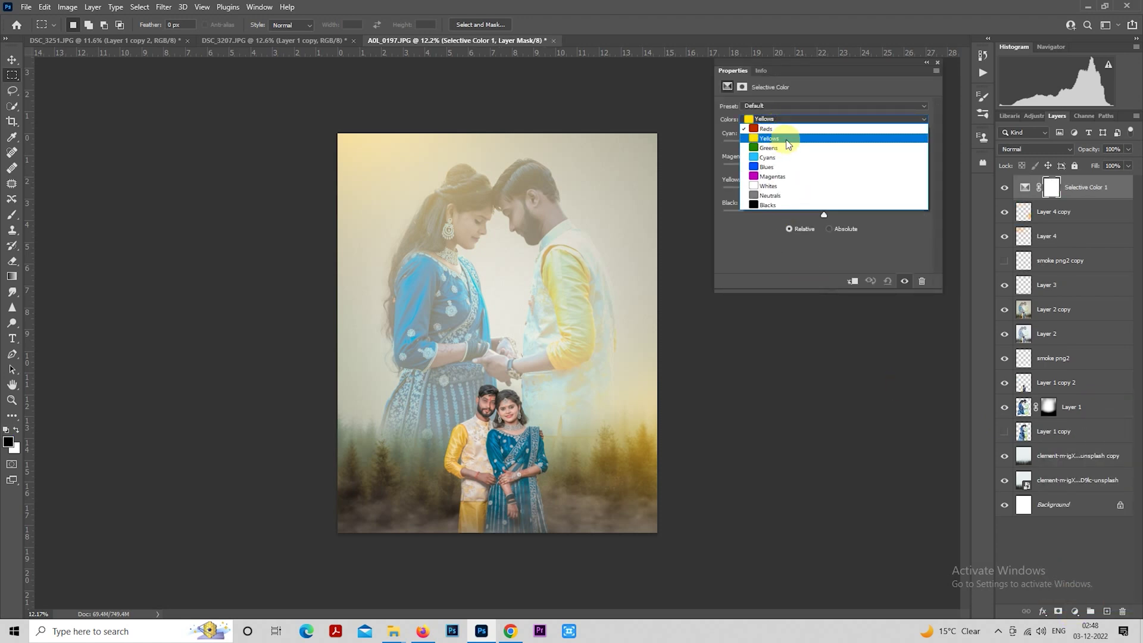
left_click(786, 133)
mouse_move(824, 145)
left_mouse_down()
mouse_move(903, 142)
mouse_move(753, 151)
mouse_move(790, 145)
mouse_move(881, 165)
mouse_move(803, 169)
mouse_move(826, 168)
left_mouse_up()
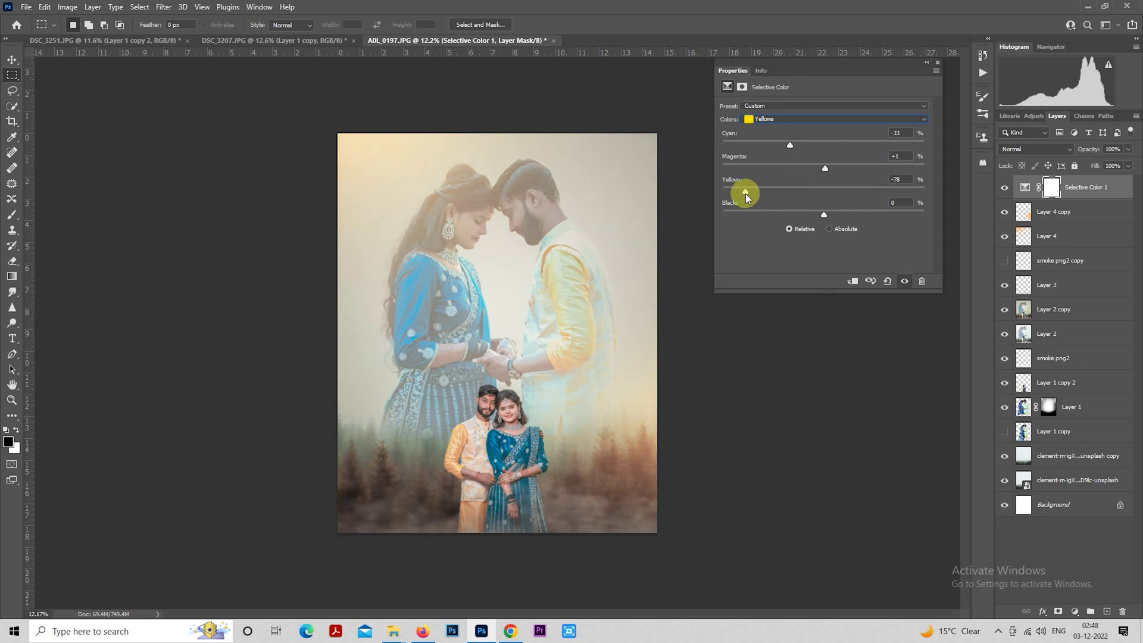
mouse_move(745, 194)
left_mouse_down()
mouse_move(705, 192)
mouse_move(842, 195)
left_mouse_up()
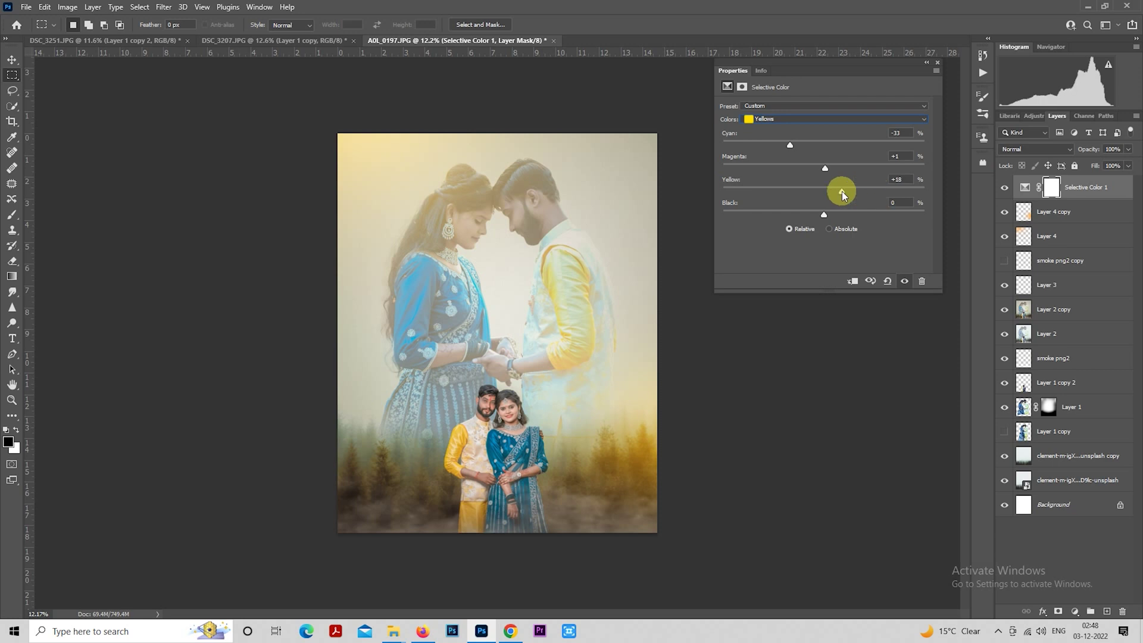
Step: Set Greens to Cyan -17, Magenta +75, Yellow -20, Black -7, then compare on/off
left_click(782, 119)
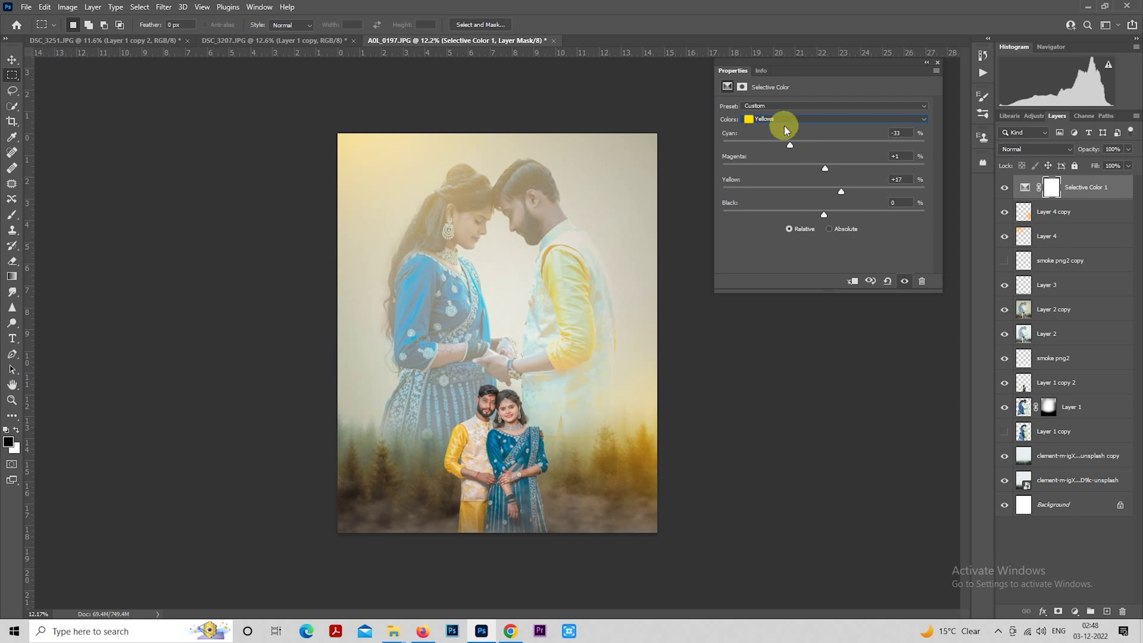
left_click(795, 146)
mouse_move(823, 147)
left_mouse_down()
mouse_move(893, 144)
mouse_move(760, 148)
mouse_move(851, 148)
mouse_move(791, 149)
mouse_move(837, 169)
left_mouse_up()
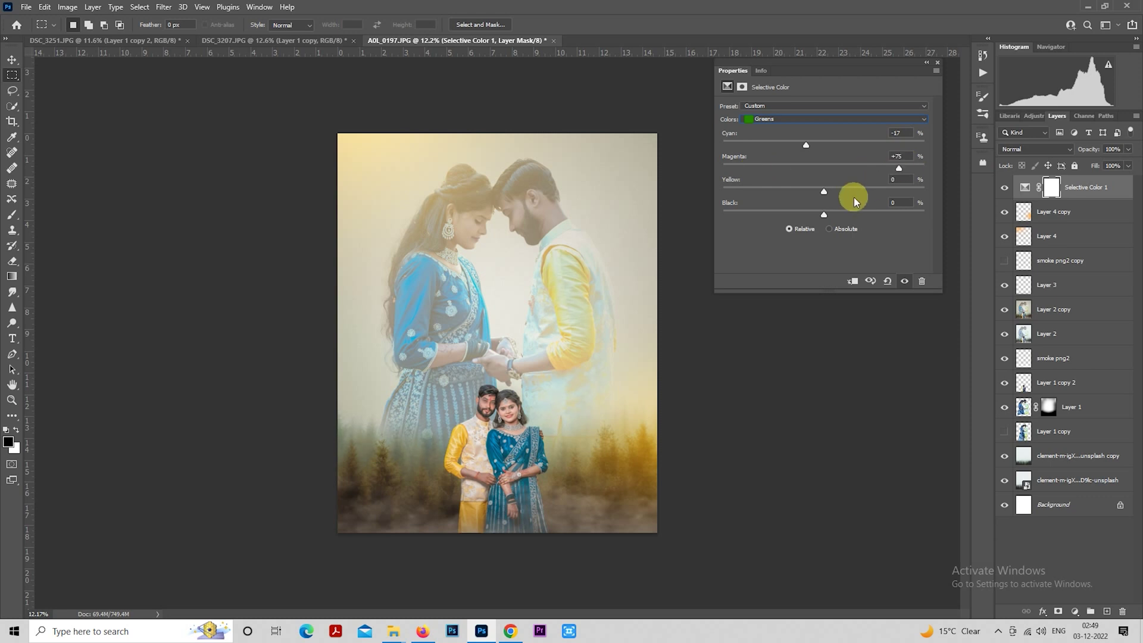
left_click_drag(757, 188, 786, 189)
mouse_move(884, 212)
left_mouse_down()
mouse_move(745, 209)
mouse_move(850, 216)
mouse_move(826, 211)
left_mouse_up()
left_click(937, 61)
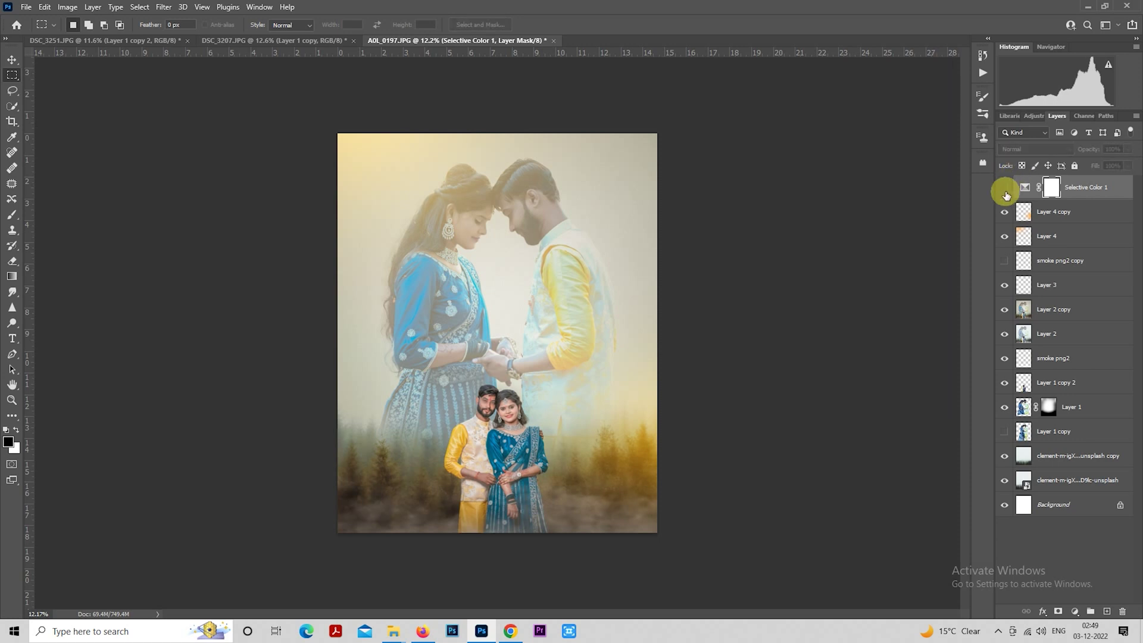
left_click(1005, 190)
left_click(1006, 192)
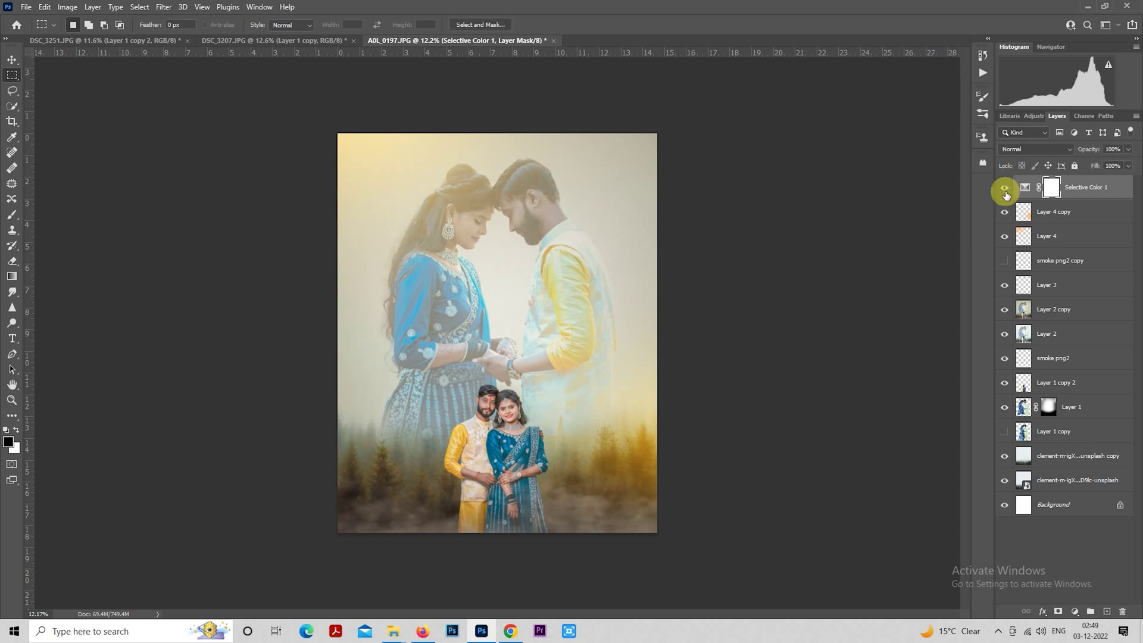
Step: Add a Color Lookup adjustment, browsing lookup tables, and weaken it to about 32%
left_click(1076, 613)
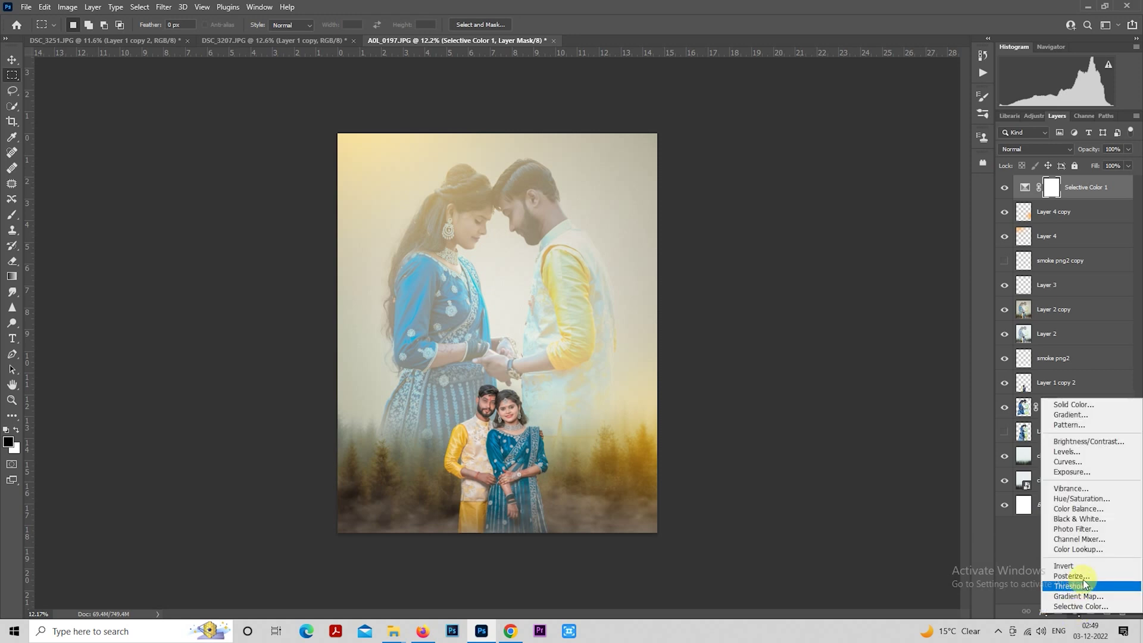
left_click(1087, 553)
left_click(810, 110)
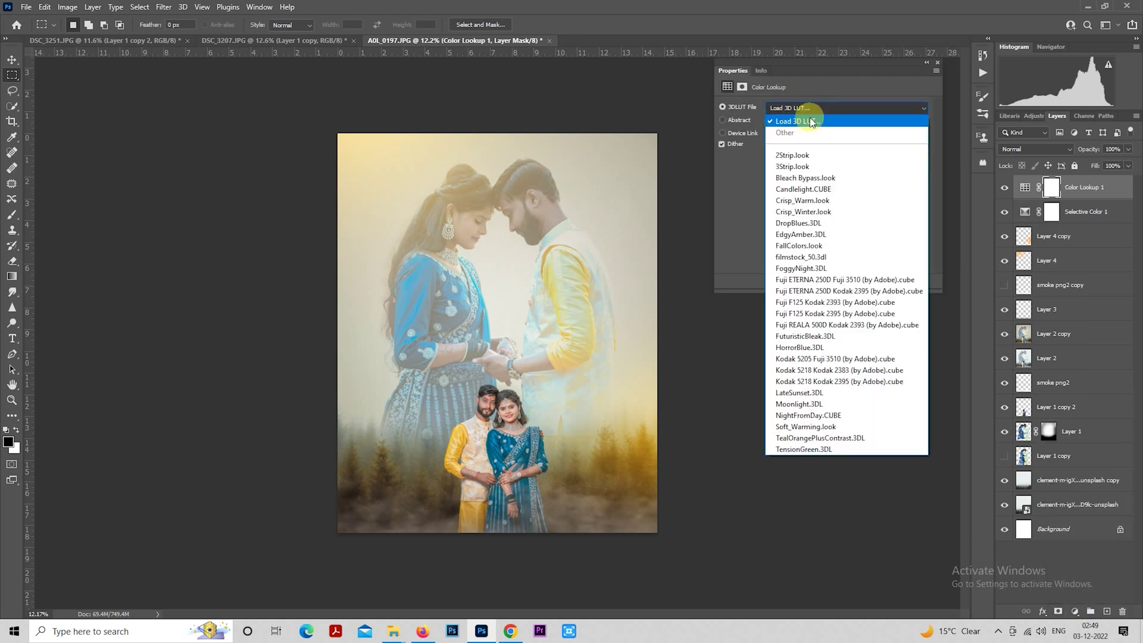
left_click(807, 119)
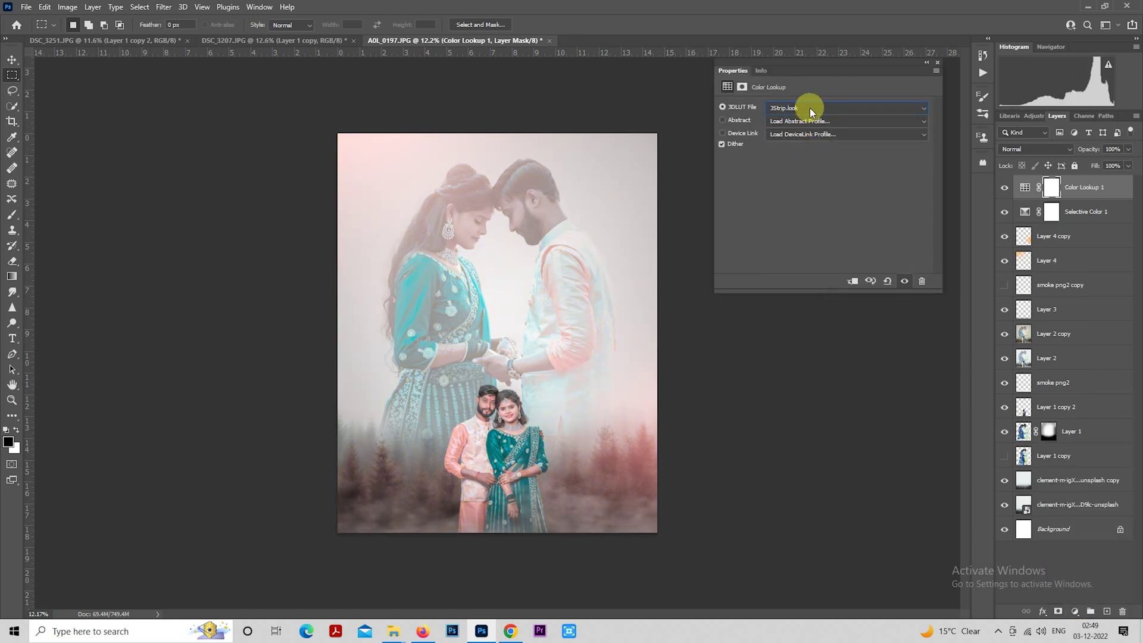
key("Down")
key("Down")
key("Down")
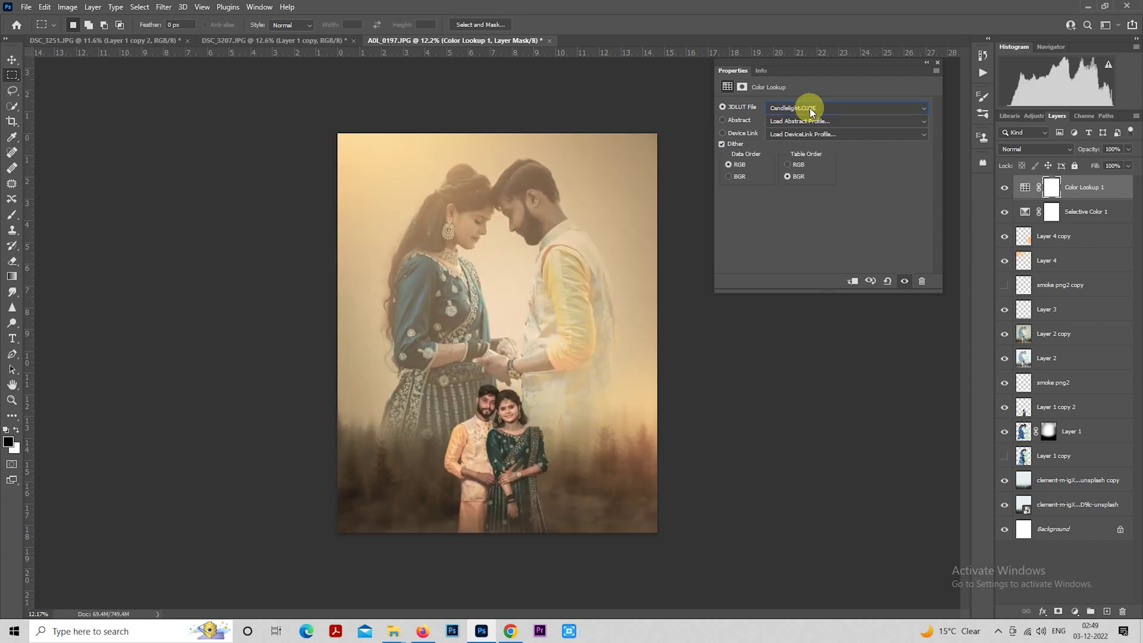
key("Down")
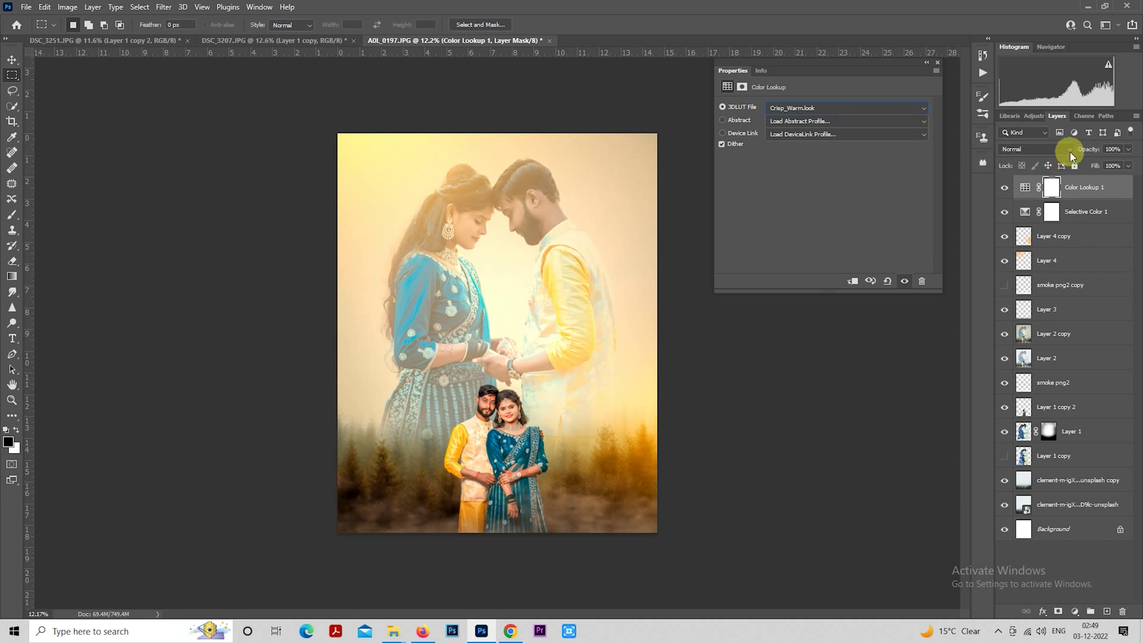
left_click_drag(1085, 152, 1031, 159)
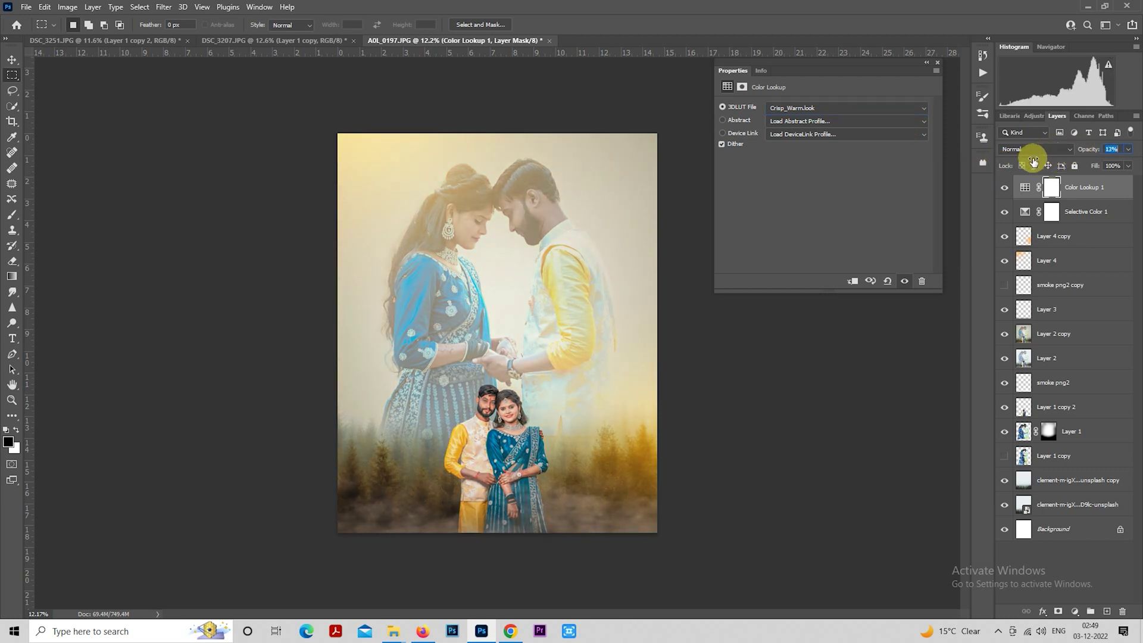
Step: Compare the Color Lookup on and off, set its opacity to 21%, and check Layer 3
left_click(938, 62)
scroll(787, 223, "up", 1)
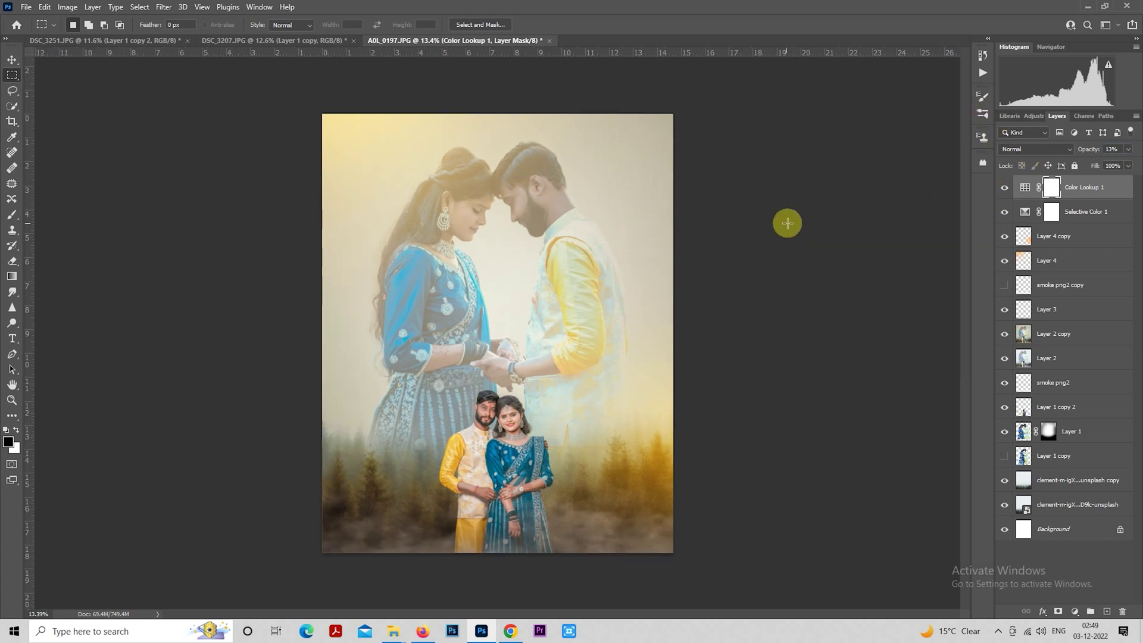
left_click(1003, 189)
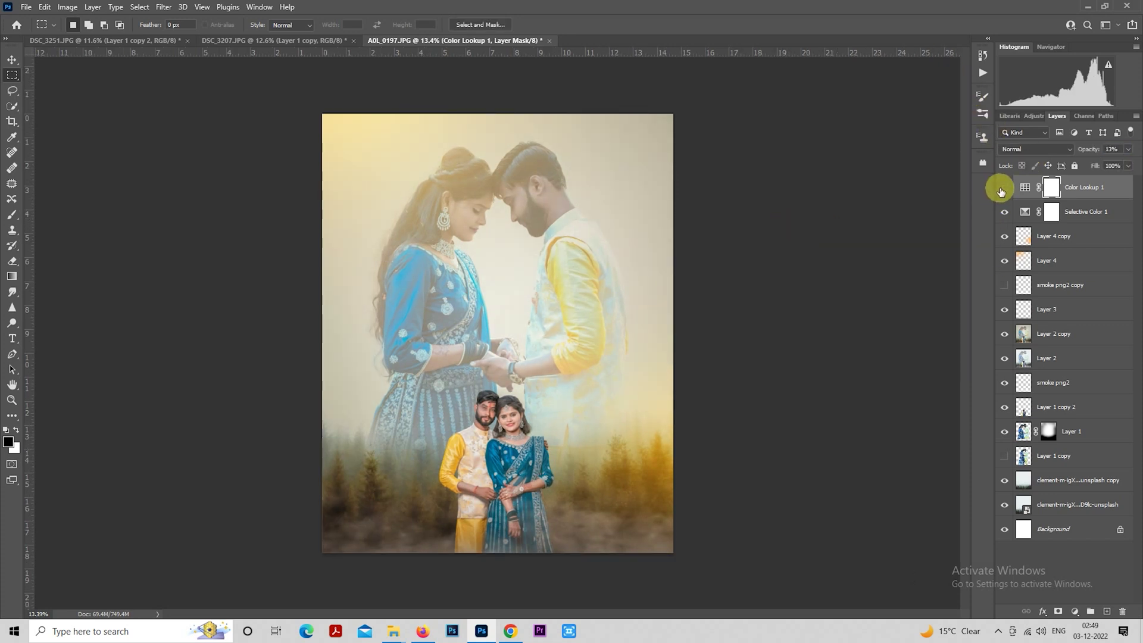
left_click(1003, 189)
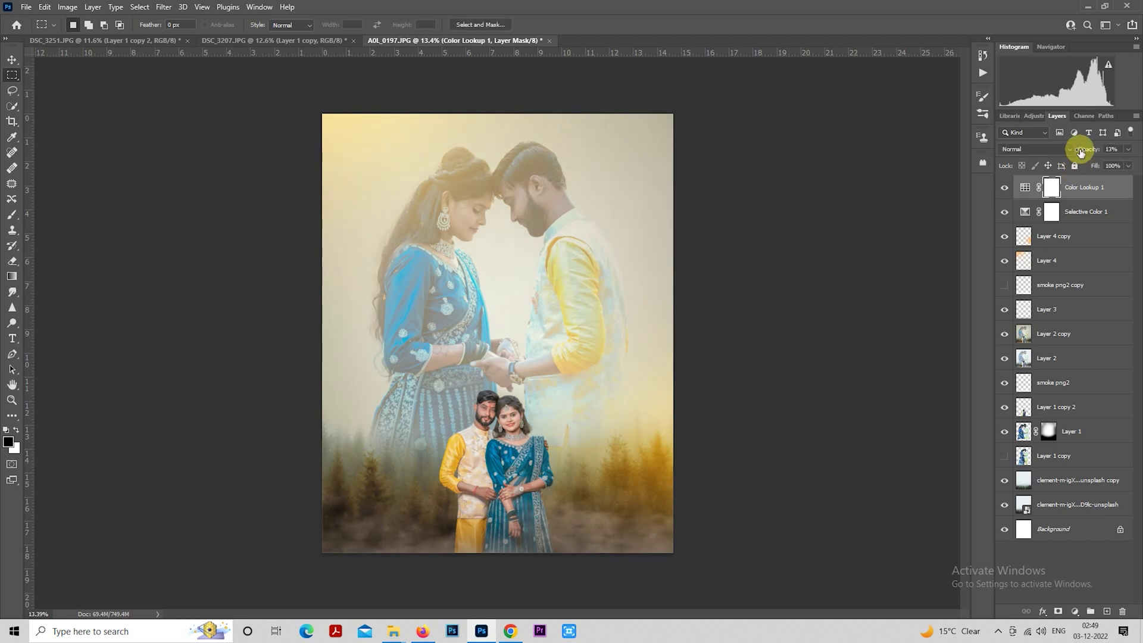
left_click_drag(1080, 152, 1085, 151)
scroll(758, 268, "down", 1)
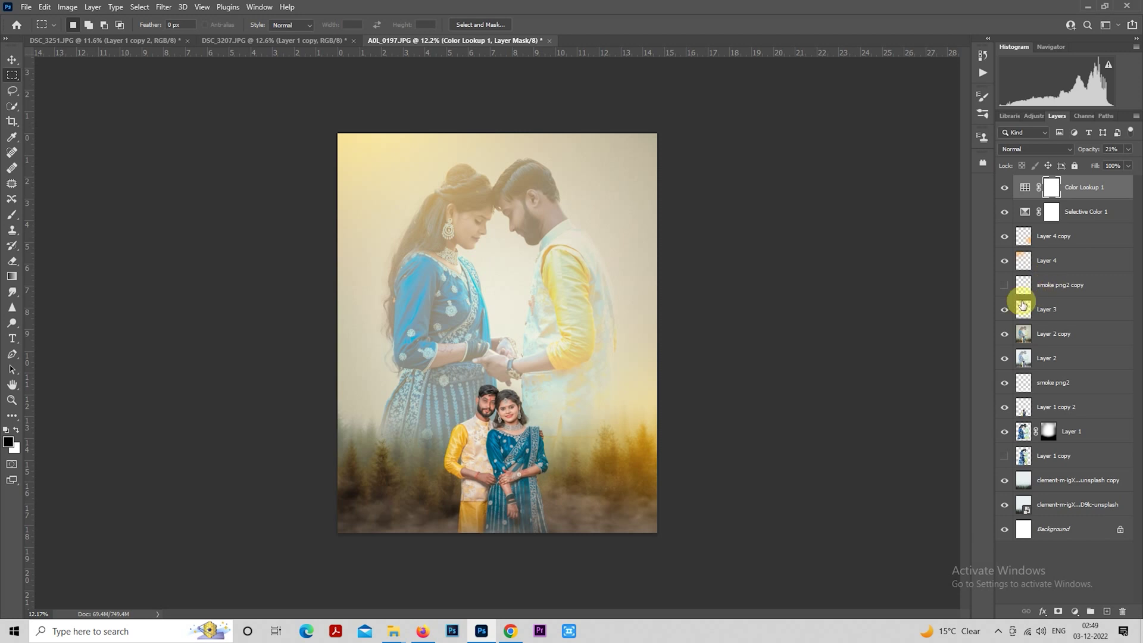
left_click(1005, 309)
left_click(1047, 309)
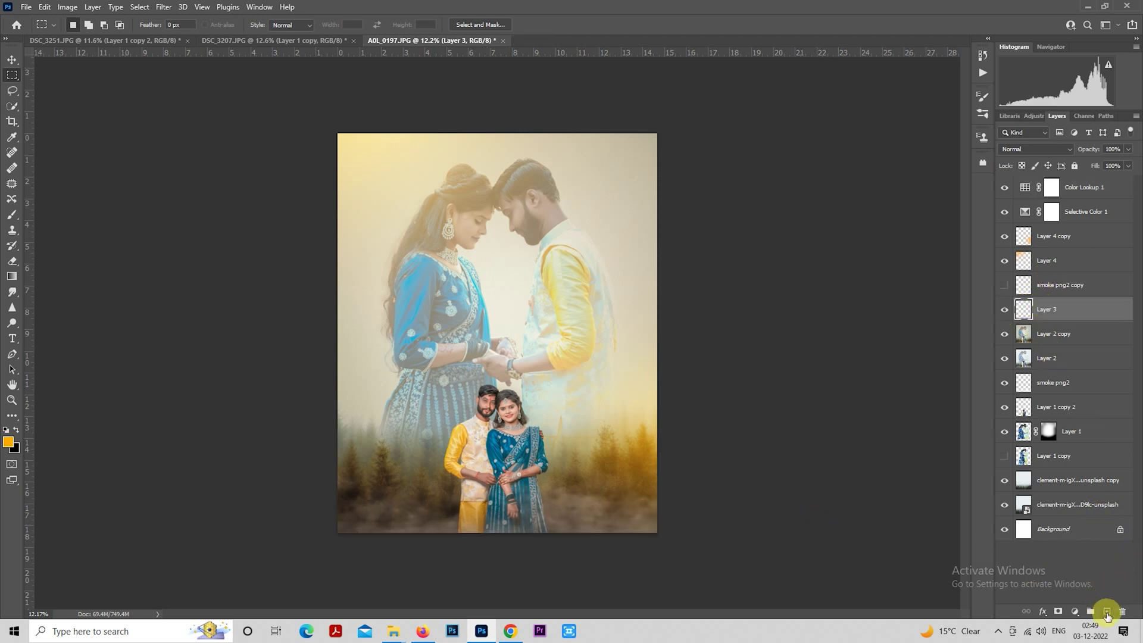
Step: Add Layer 5 with an orange gradient rising from the bottom edge
left_click(1107, 611)
left_click(13, 215)
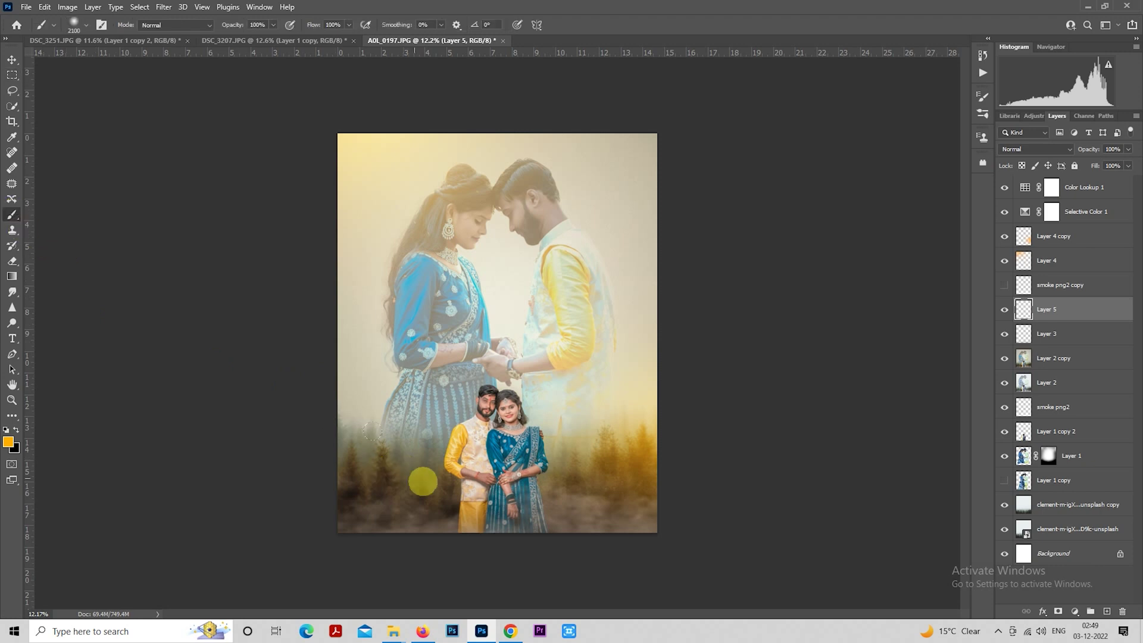
left_click(13, 273)
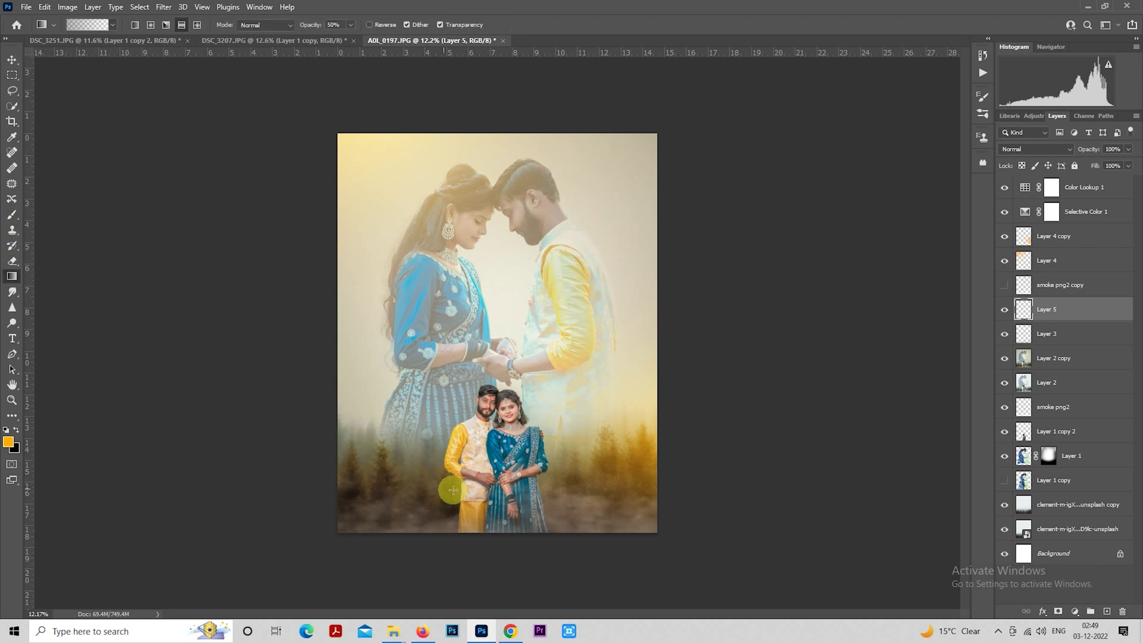
left_click_drag(540, 561, 540, 484)
scroll(612, 442, "down", 2)
scroll(653, 390, "up", 1)
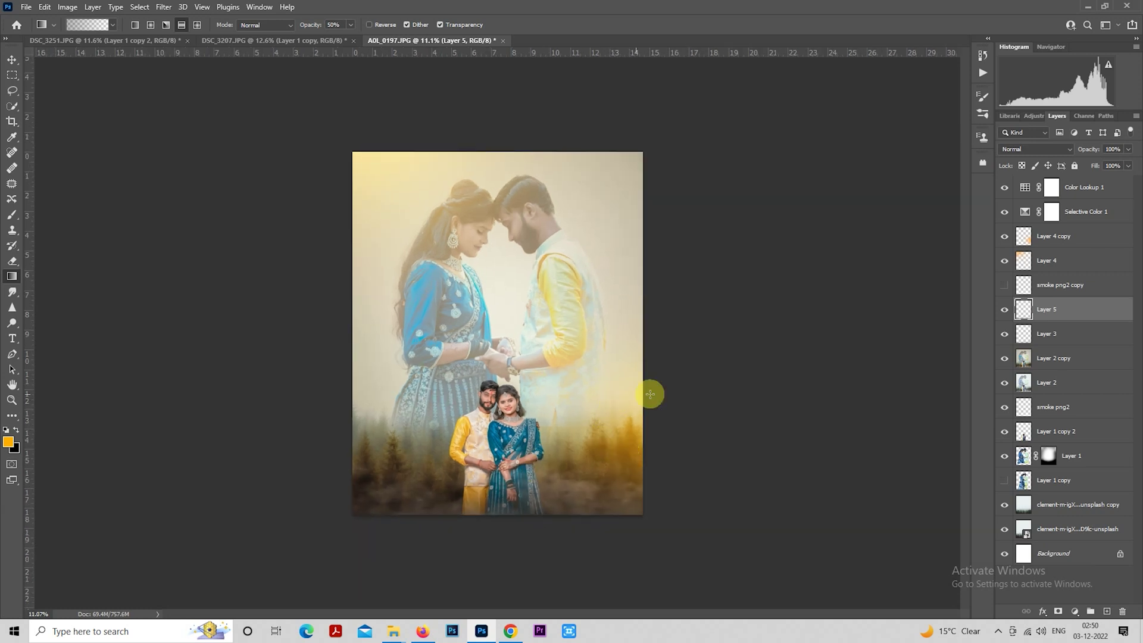
Step: Show smoke png2 copy, move it slightly lower, and raise its opacity to 56%
left_click(1006, 286)
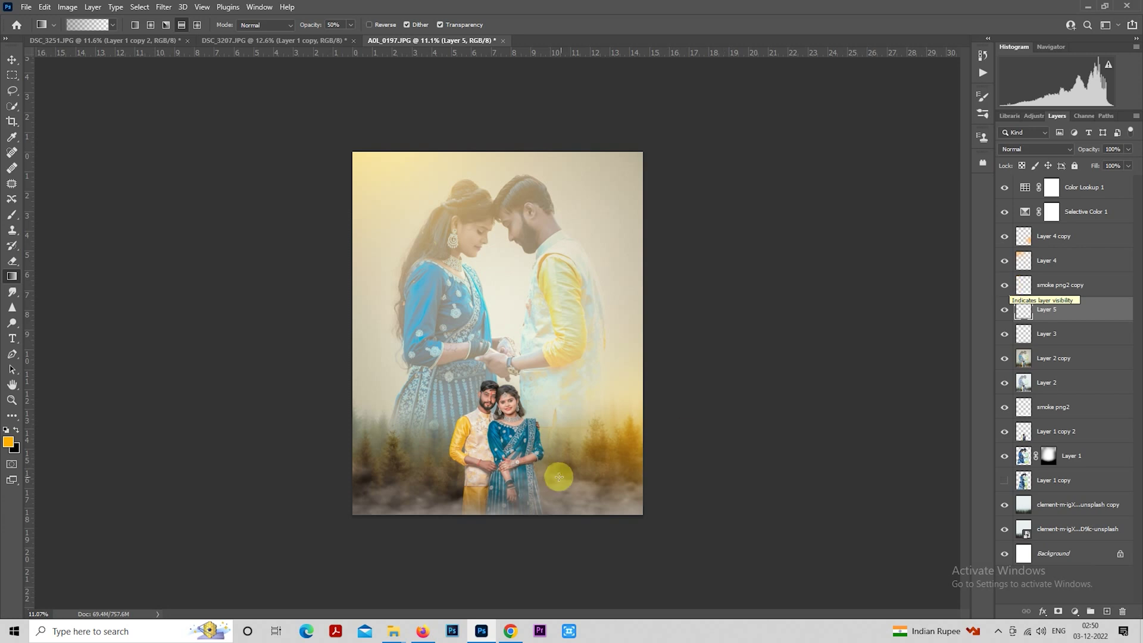
left_click(1039, 287)
left_click_drag(566, 475, 566, 467)
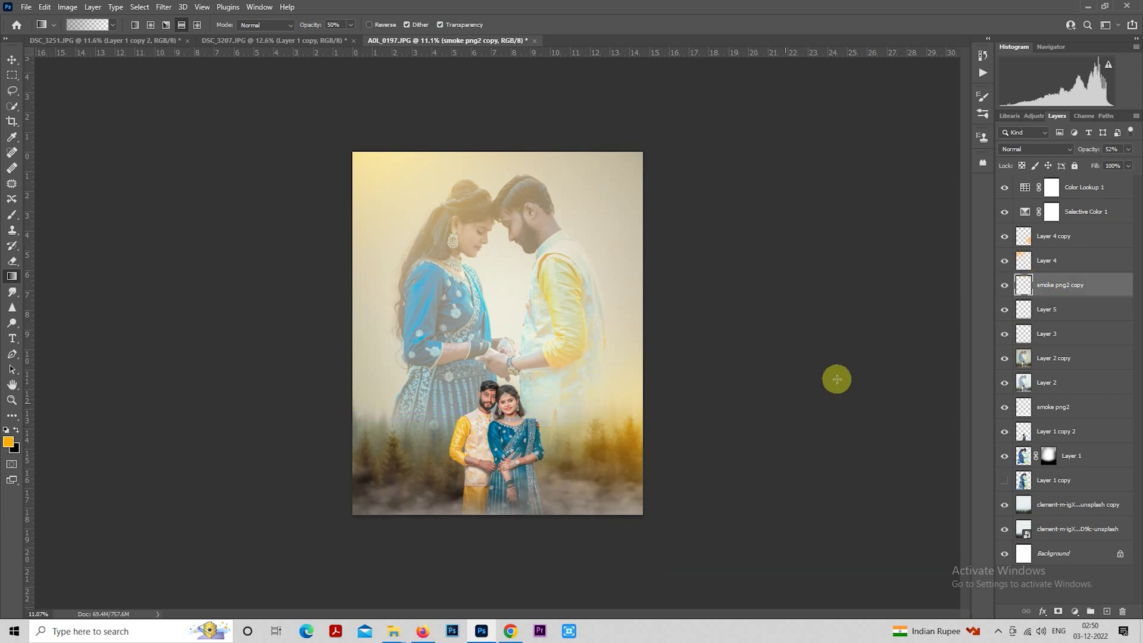
left_click(1004, 286)
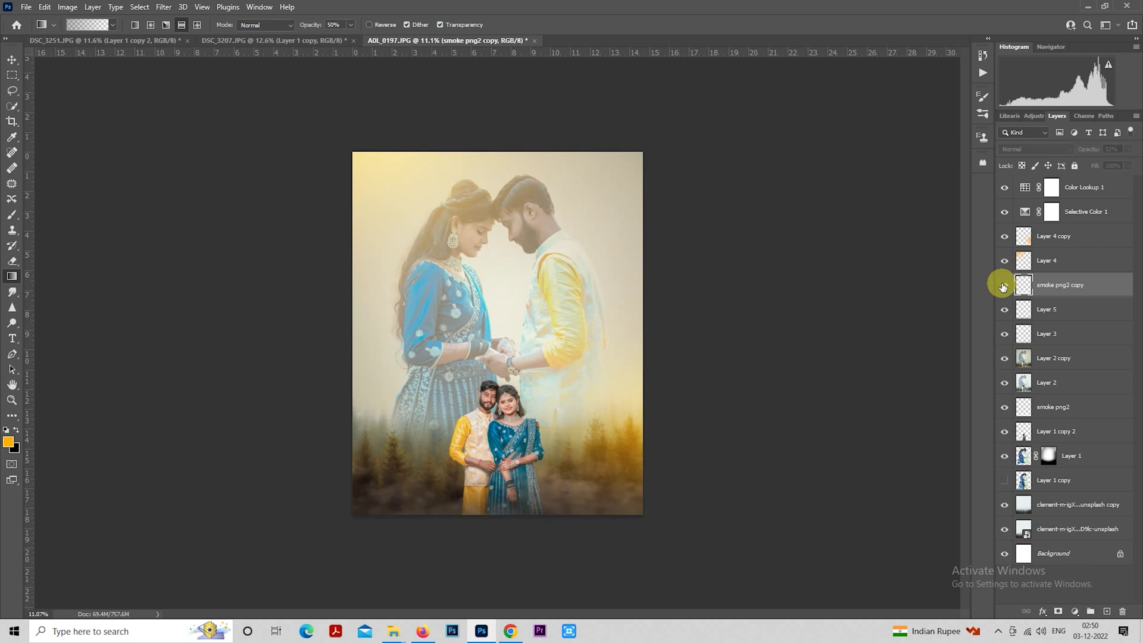
left_click(1004, 285)
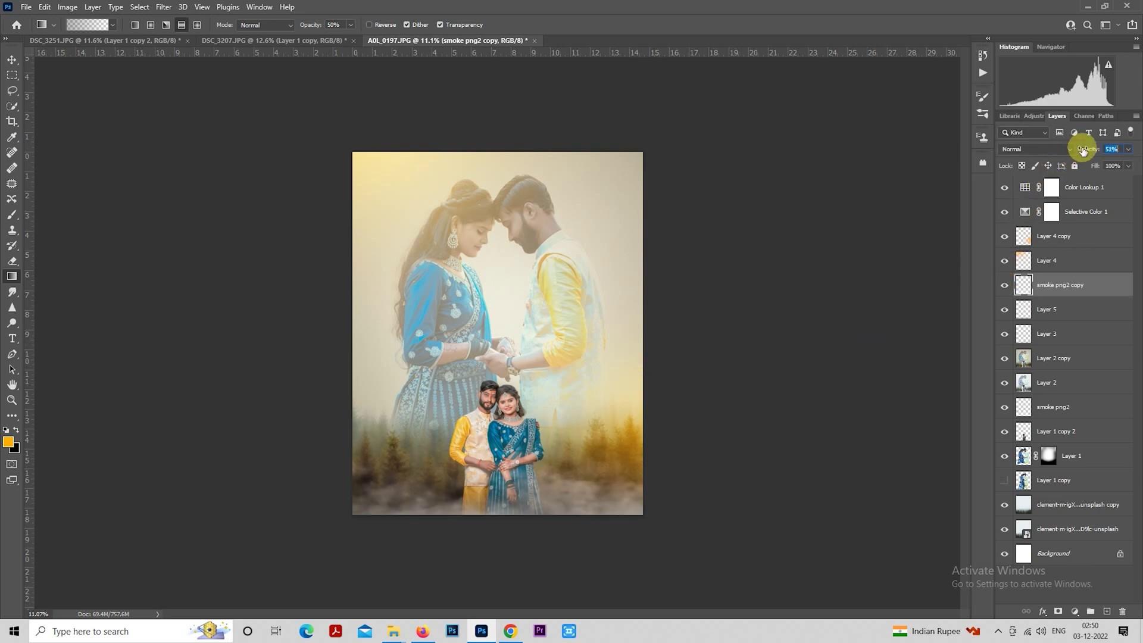
left_click_drag(1082, 152, 1085, 151)
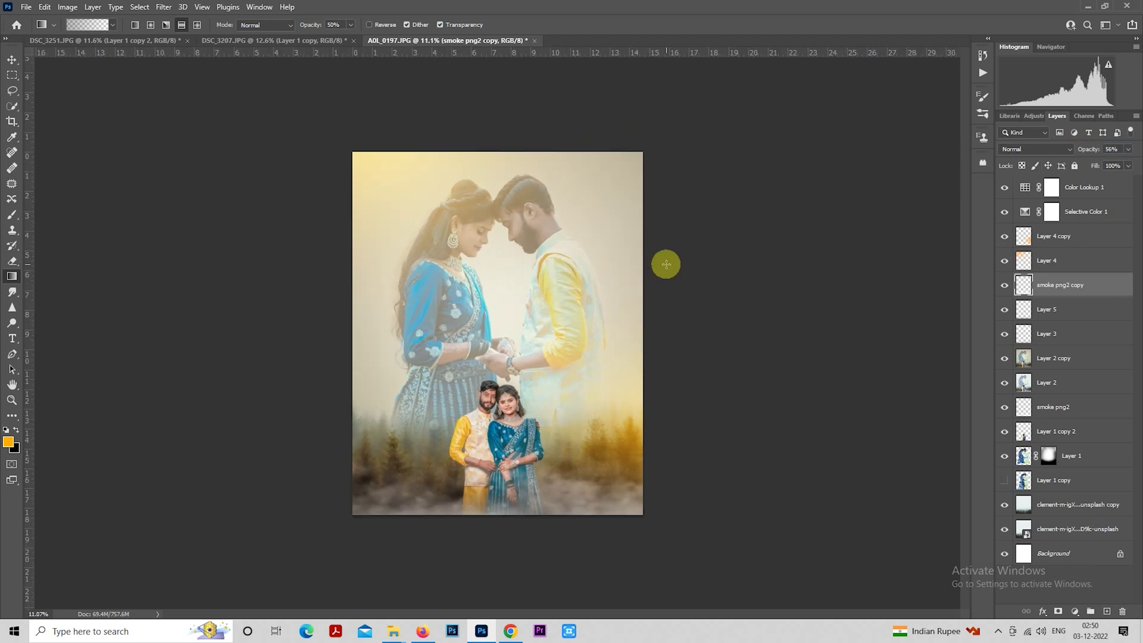
scroll(666, 264, "up", 1)
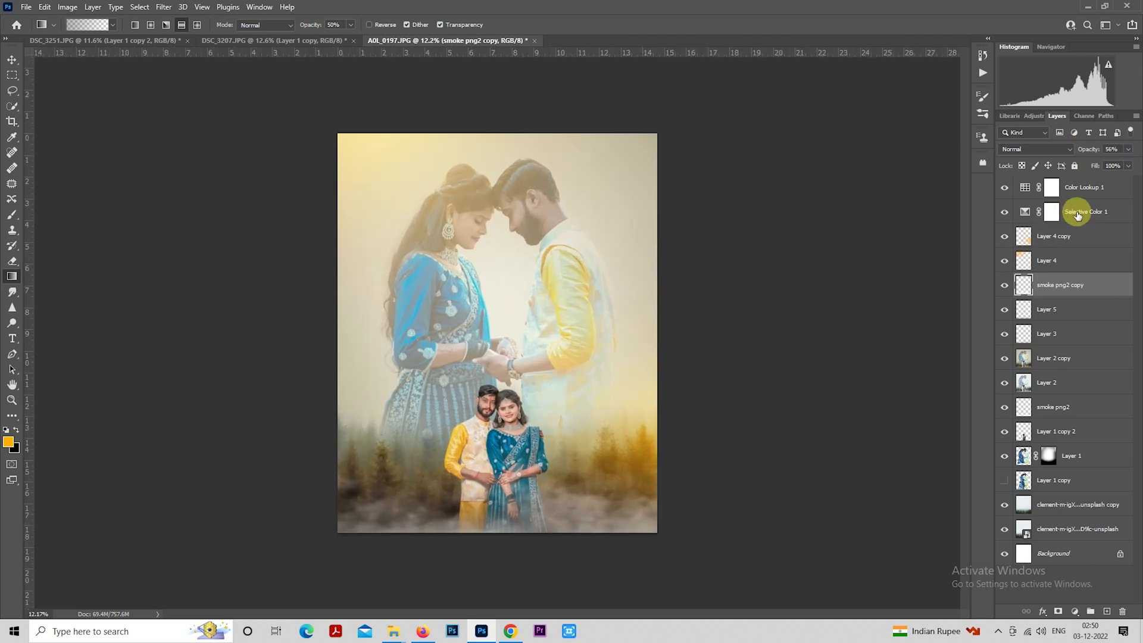
Step: Add a new empty layer above Color Lookup 1 and marquee-select the entire canvas
left_click(1086, 198)
left_click(1106, 611)
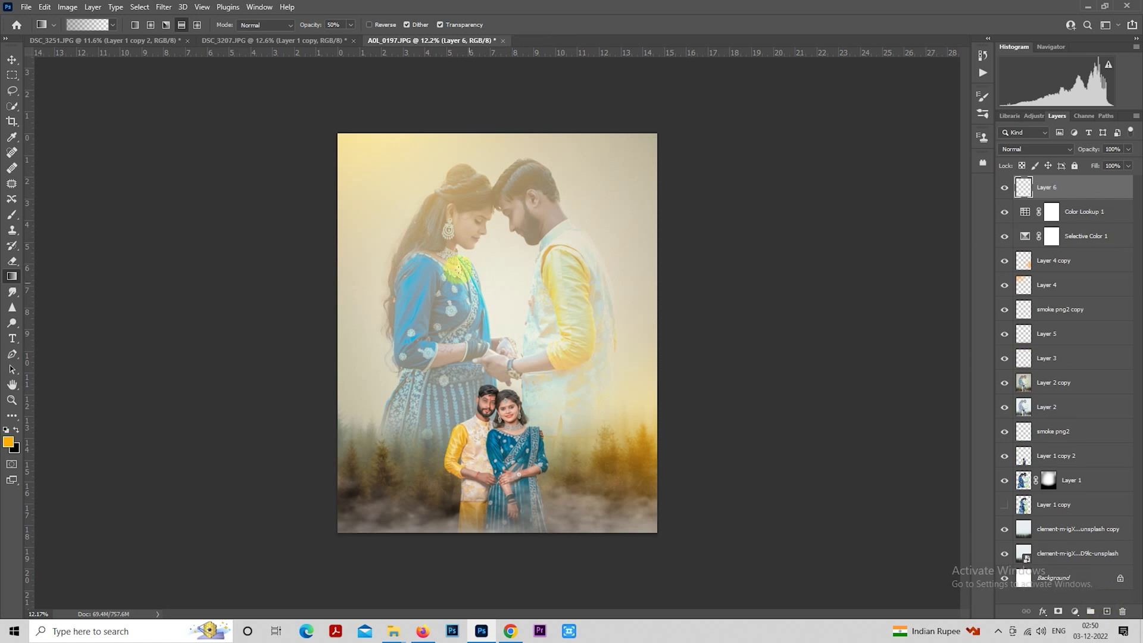
left_click(12, 75)
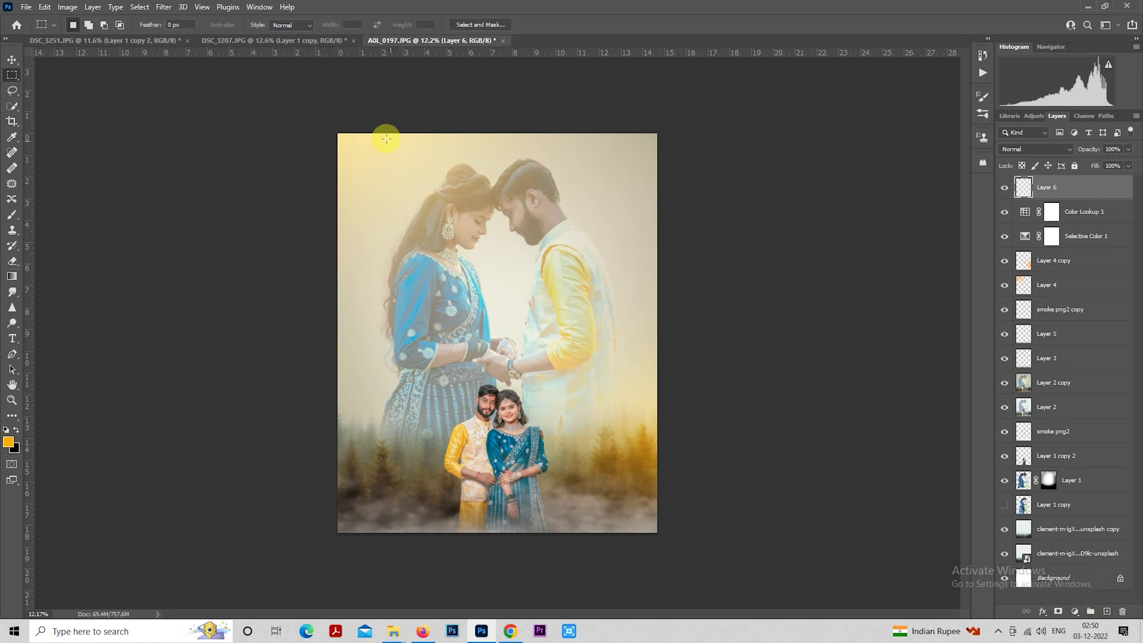
left_click_drag(312, 96, 762, 604)
Step: Stroke the selection with a 3 px white border inside the canvas edges
right_click(511, 253)
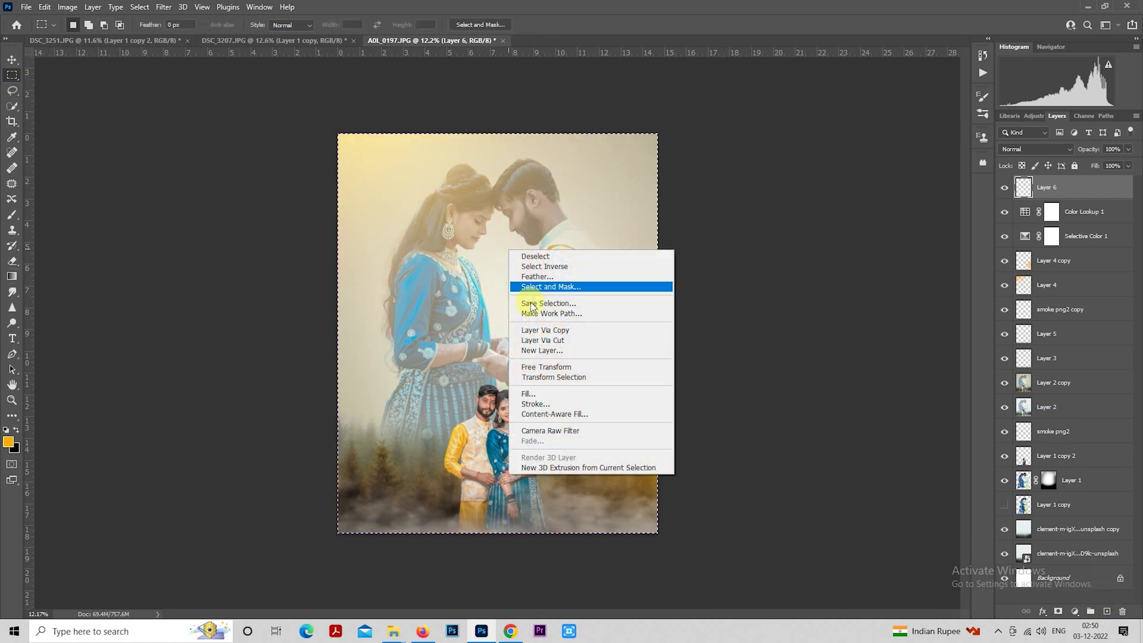
left_click(536, 404)
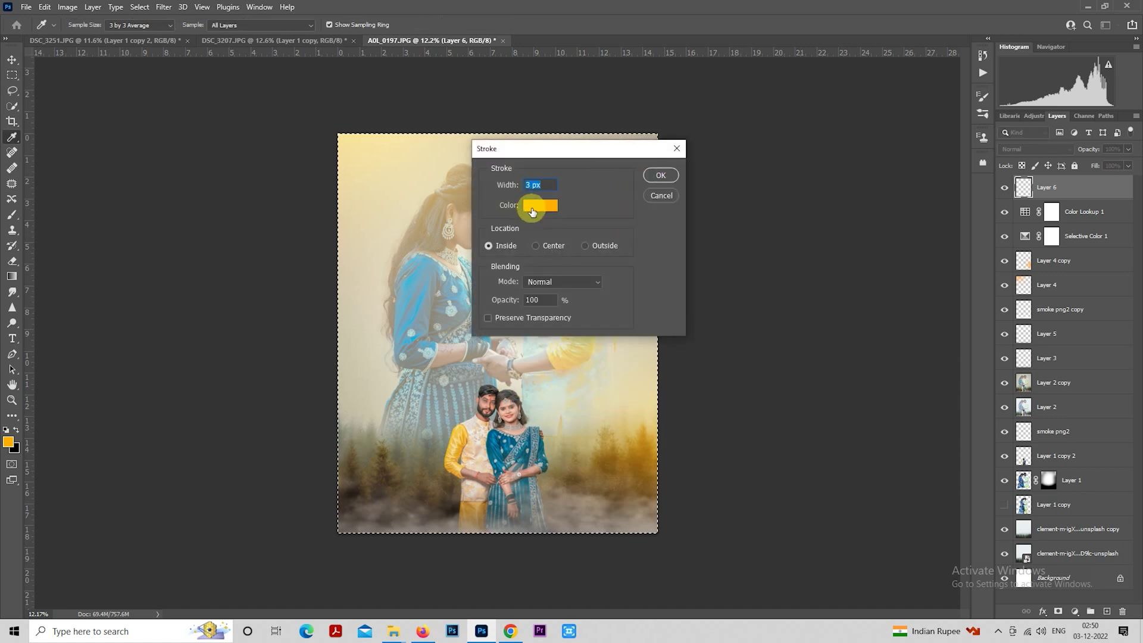
left_click(540, 205)
left_click(642, 126)
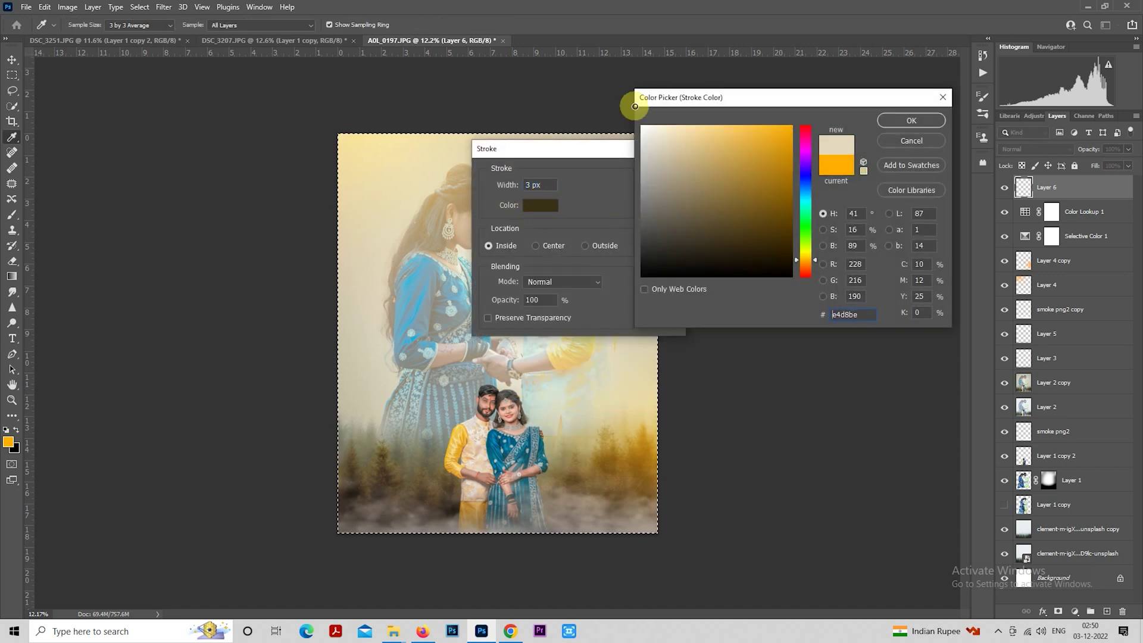
left_click(887, 120)
left_click(660, 175)
Step: Deselect and zoom out to view the whole bordered image
key("m")
key("ctrl+d")
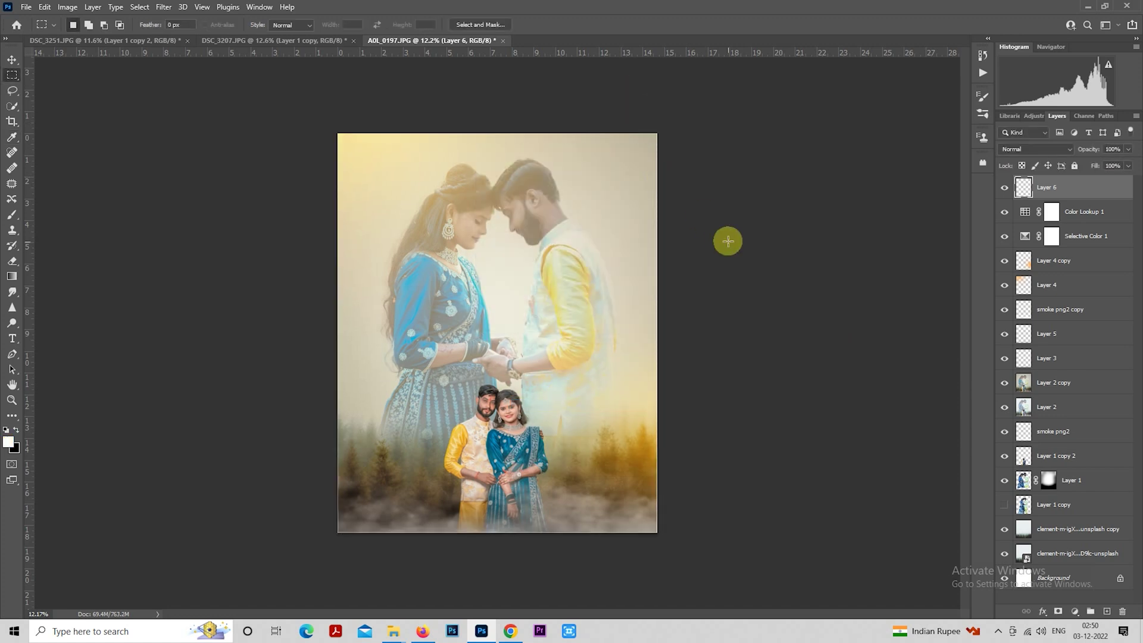
key("ctrl+plus")
scroll(727, 249, "up", 1)
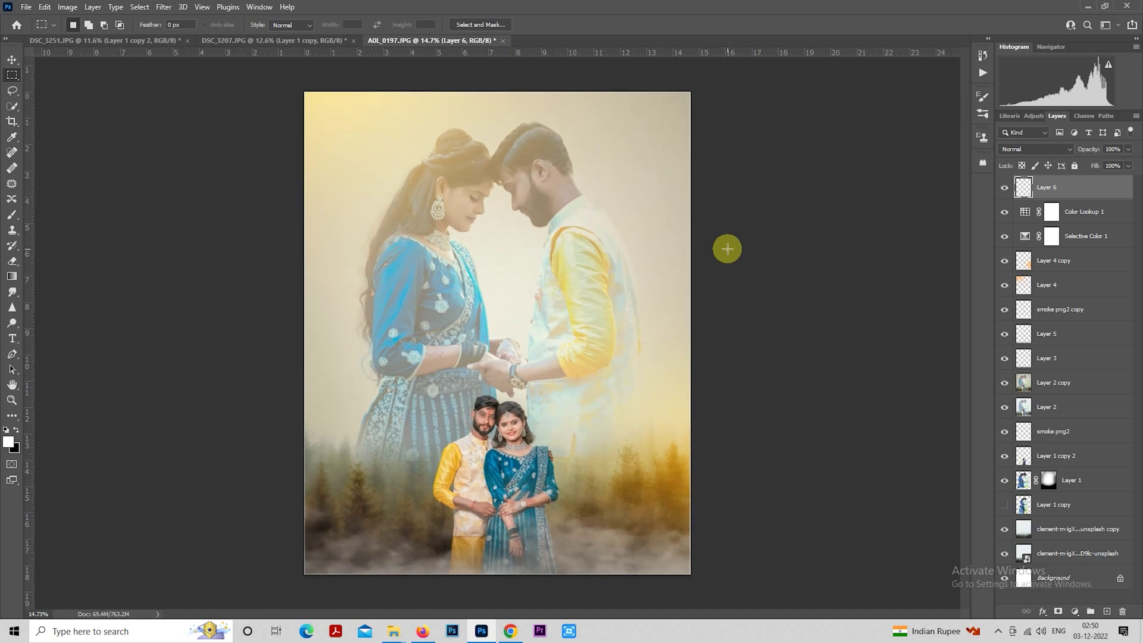
key("ctrl+minus")
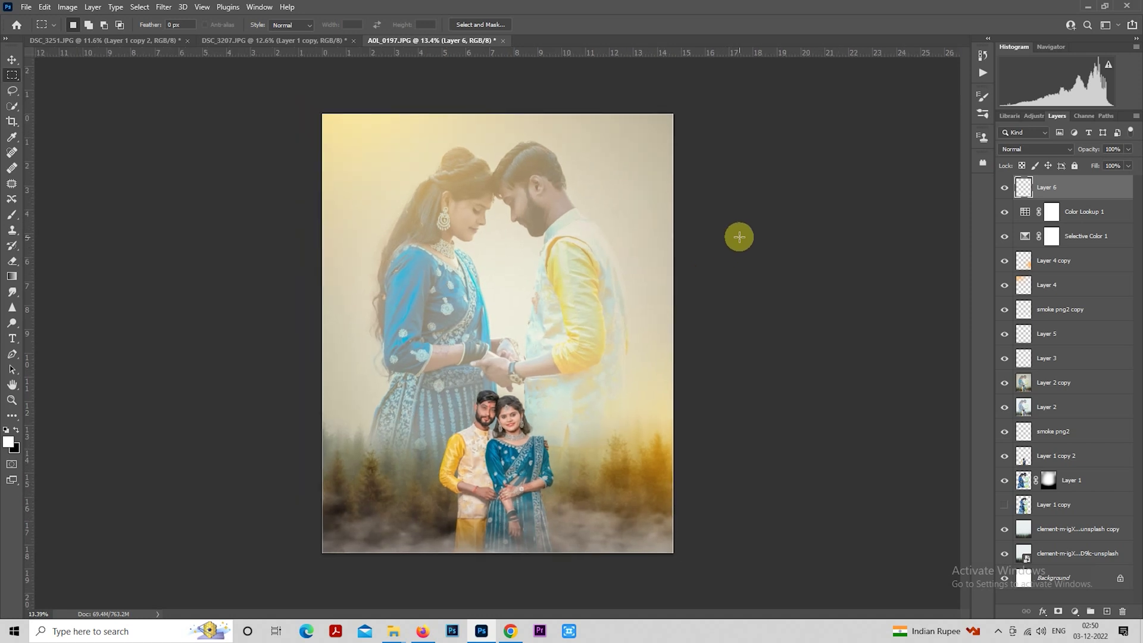